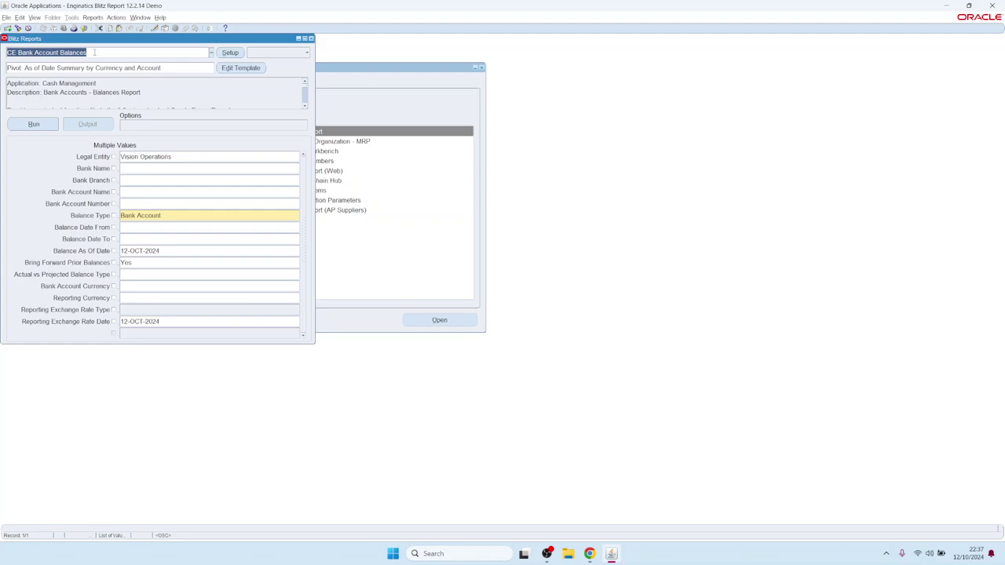
Step: Open the setup of the CE Bank Account Balances report and examine its description, SQL and Legal Entity parameter definition
{"action": "left_click", "coordinate": [228, 52]}
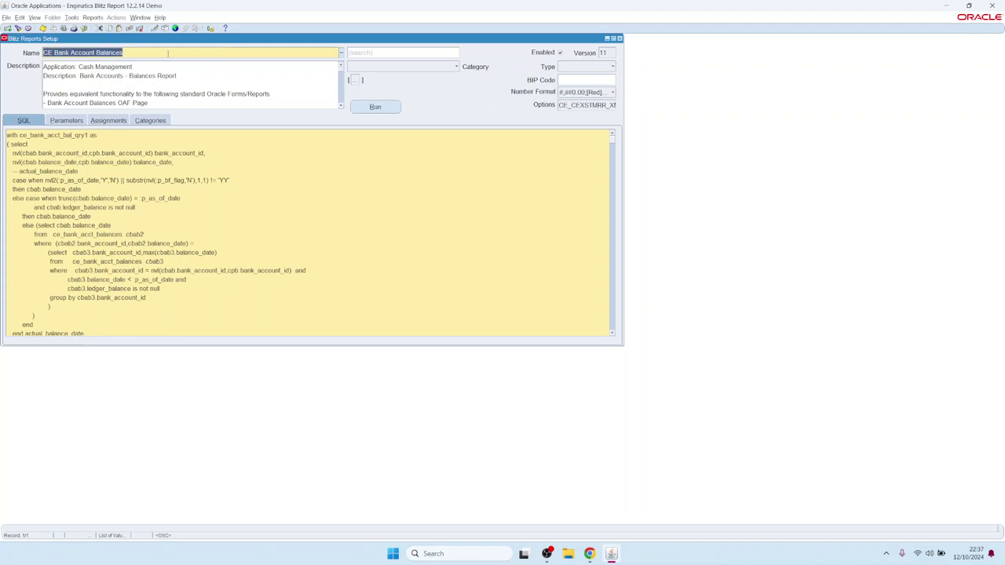
{"action": "left_click", "coordinate": [117, 75]}
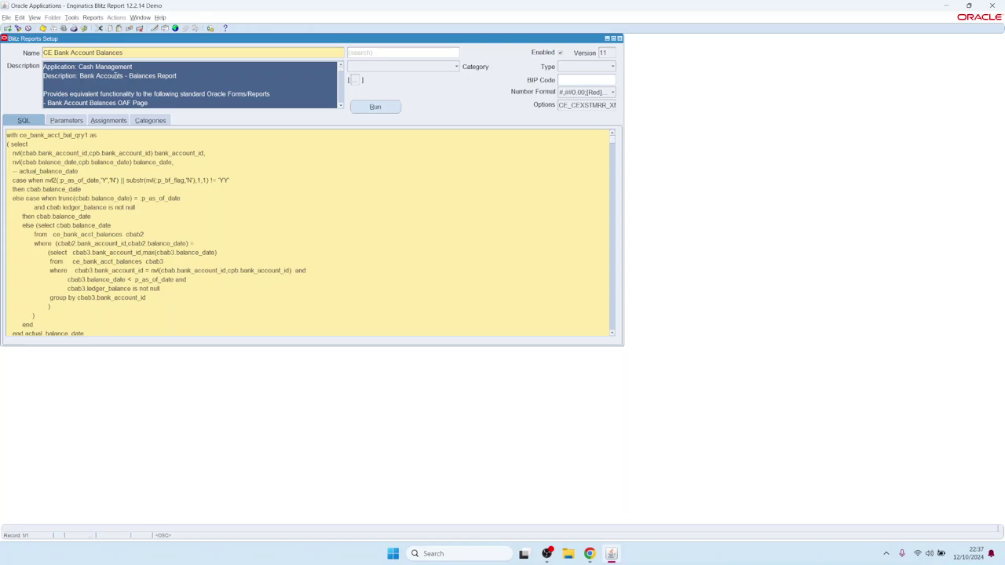
{"action": "left_click", "coordinate": [162, 206]}
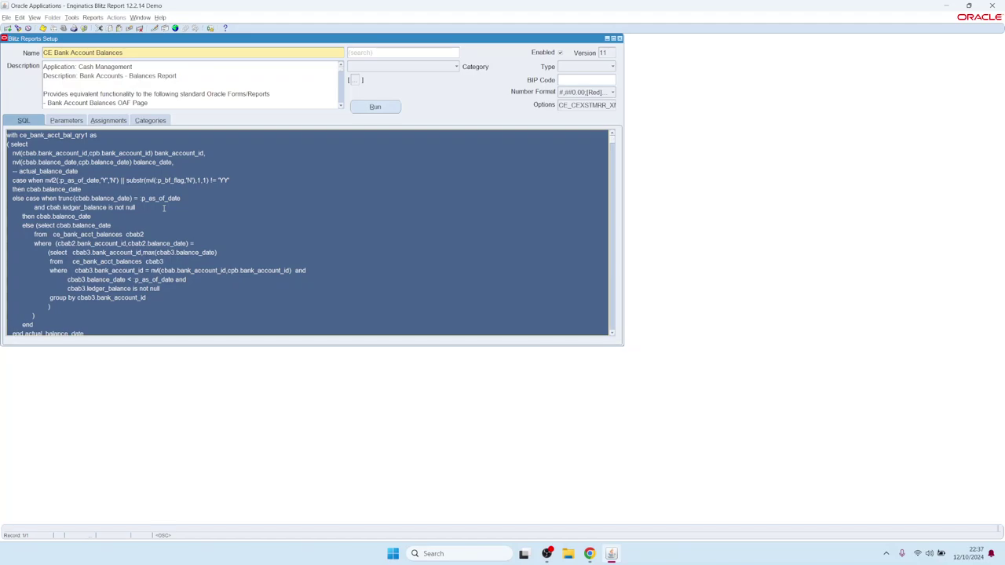
{"action": "left_click", "coordinate": [68, 121]}
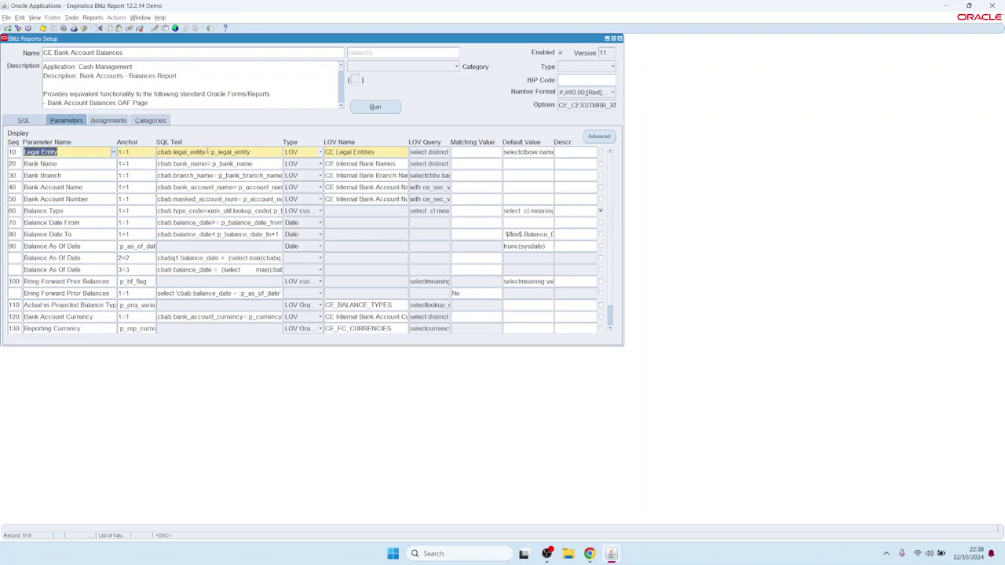
{"action": "left_click", "coordinate": [259, 152]}
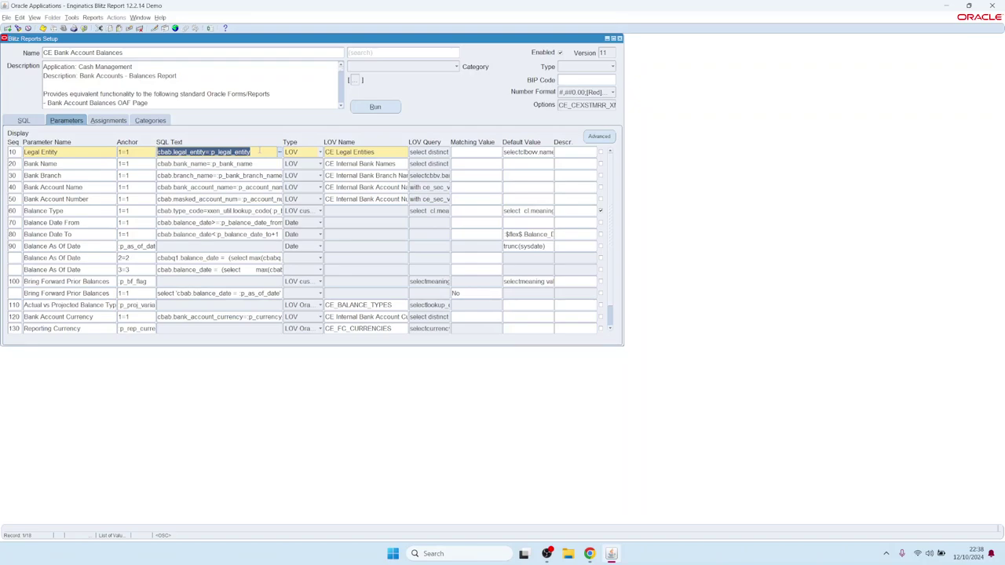
{"action": "left_click", "coordinate": [391, 152]}
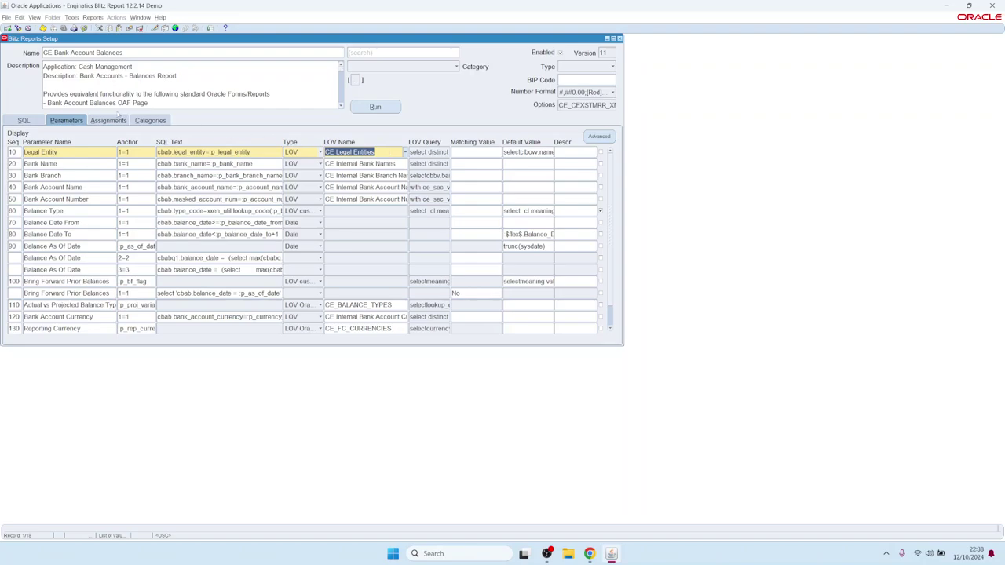
Step: Examine the CE Bank Account Balances report's application and form assignments and its categories
{"action": "left_click", "coordinate": [109, 121]}
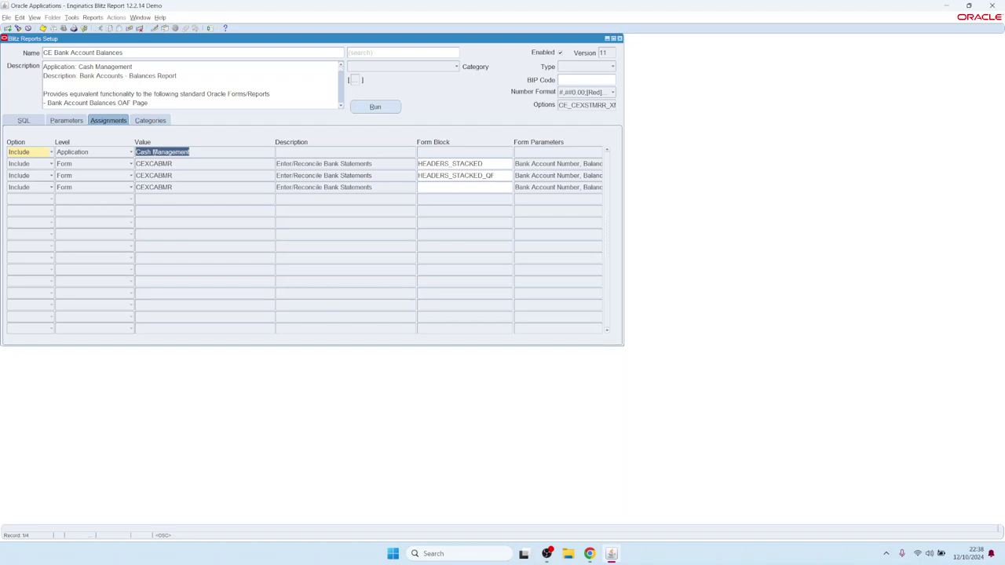
{"action": "left_click", "coordinate": [183, 165]}
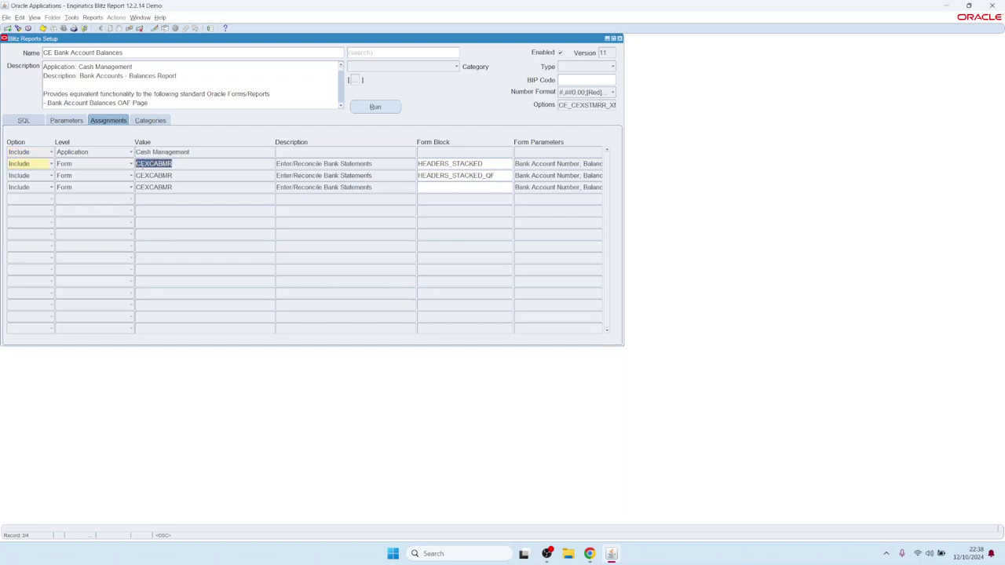
{"action": "left_click_drag", "start_coordinate": [278, 165], "coordinate": [388, 166]}
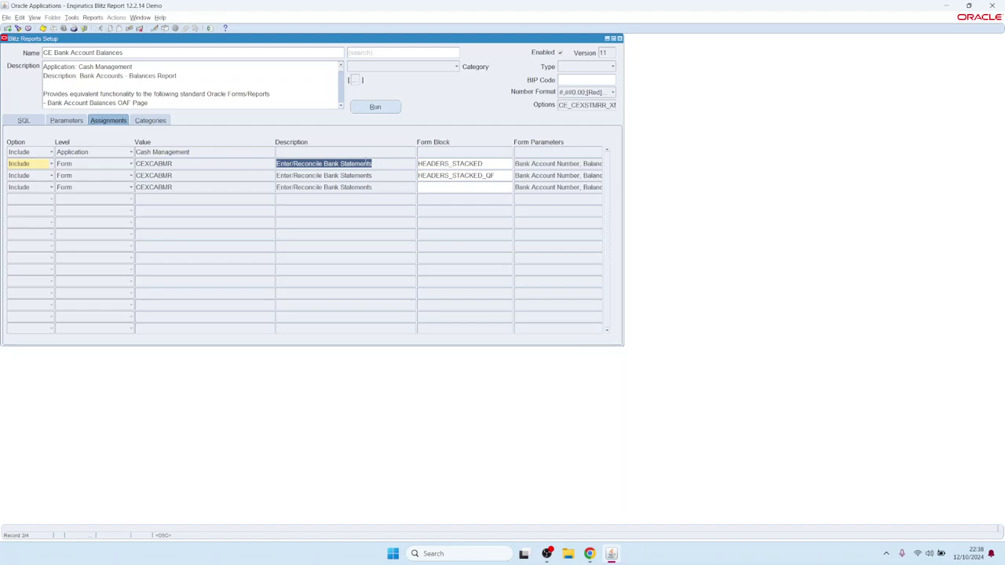
{"action": "left_click", "coordinate": [149, 120]}
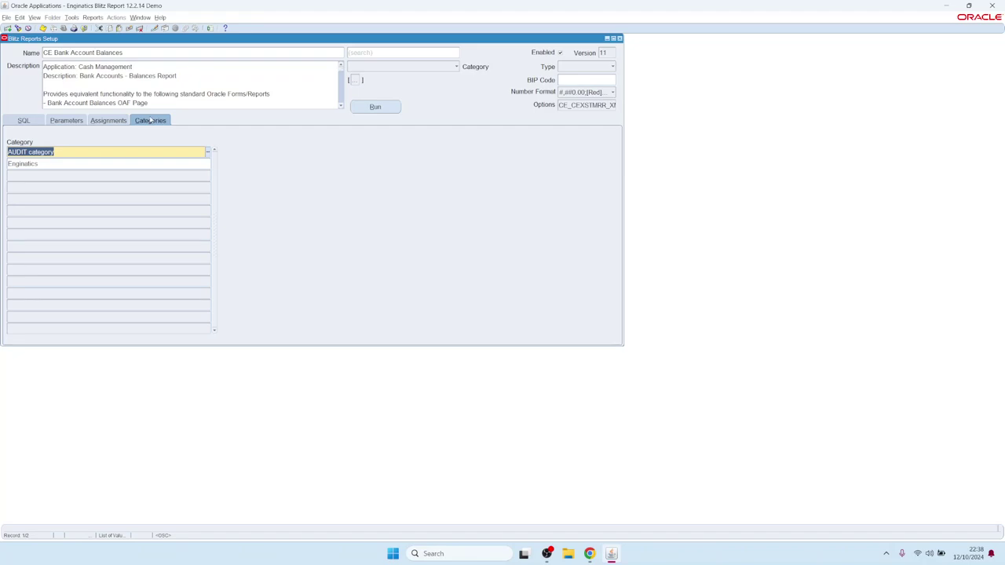
{"action": "left_click", "coordinate": [83, 52]}
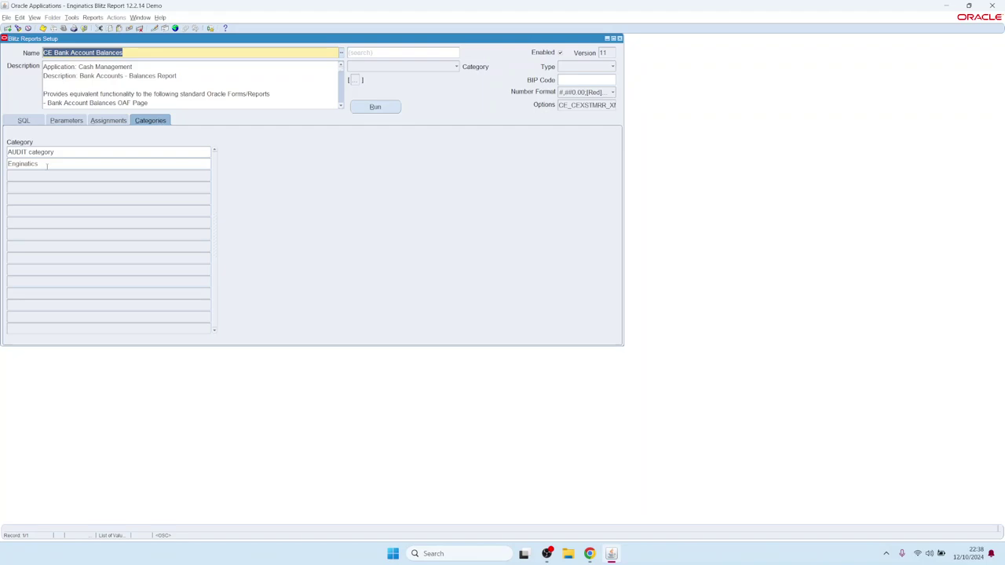
{"action": "left_click", "coordinate": [47, 166]}
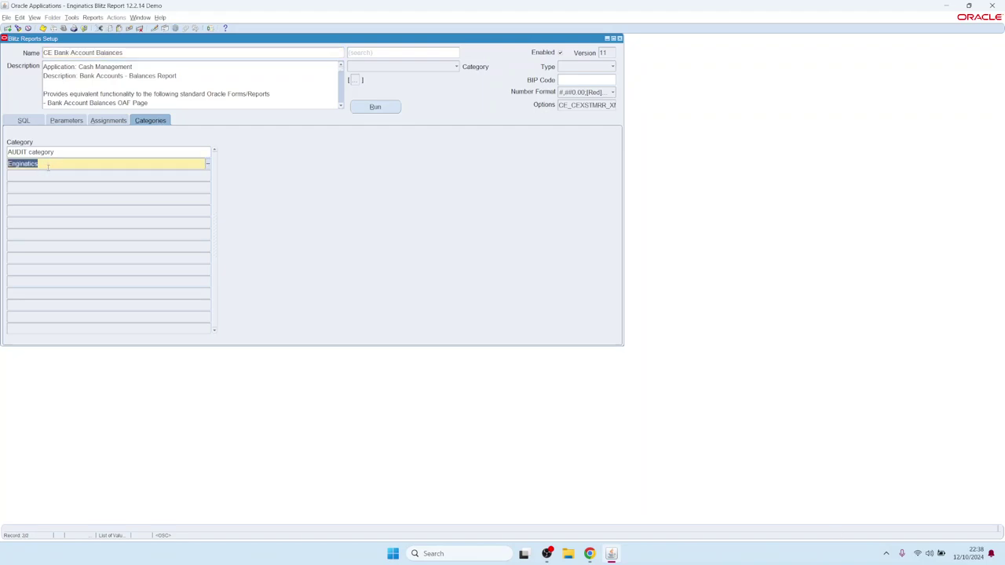
Step: Create a new report record named "AP Test report" in the report setup
{"action": "left_click", "coordinate": [98, 52]}
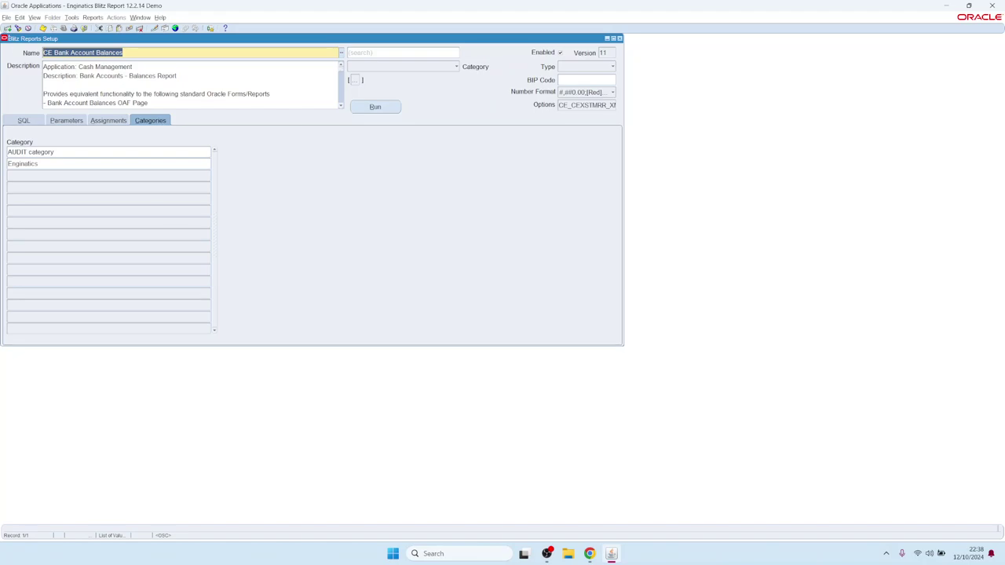
{"action": "left_click", "coordinate": [7, 28]}
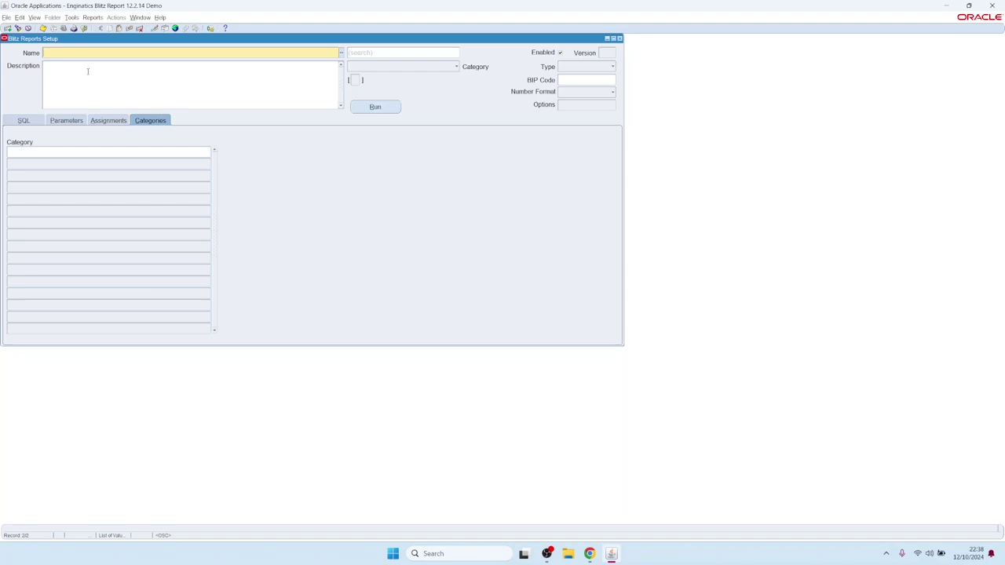
{"action": "type", "text": "AP Test report"}
{"action": "key", "text": "Tab"}
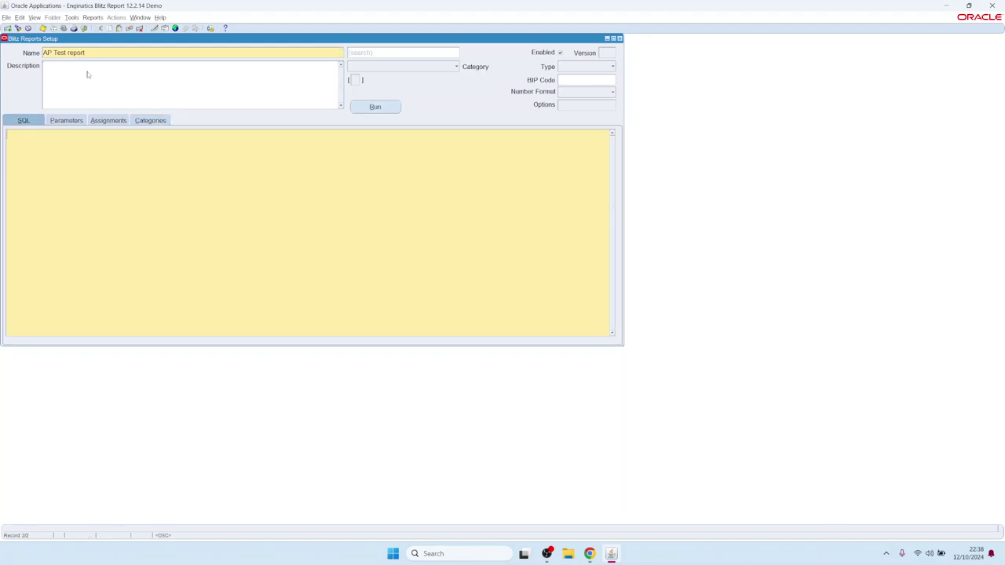
Step: Enter the SQL query "select * from ap_suppliers aps" for the new report, with each clause on its own line
{"action": "type", "text": "select"}
{"action": "key", "text": "Return"}
{"action": "type", "text": "*"}
{"action": "key", "text": "Return"}
{"action": "type", "text": "from"}
{"action": "key", "text": "Return"}
{"action": "type", "text": "ap_suppliers aps"}
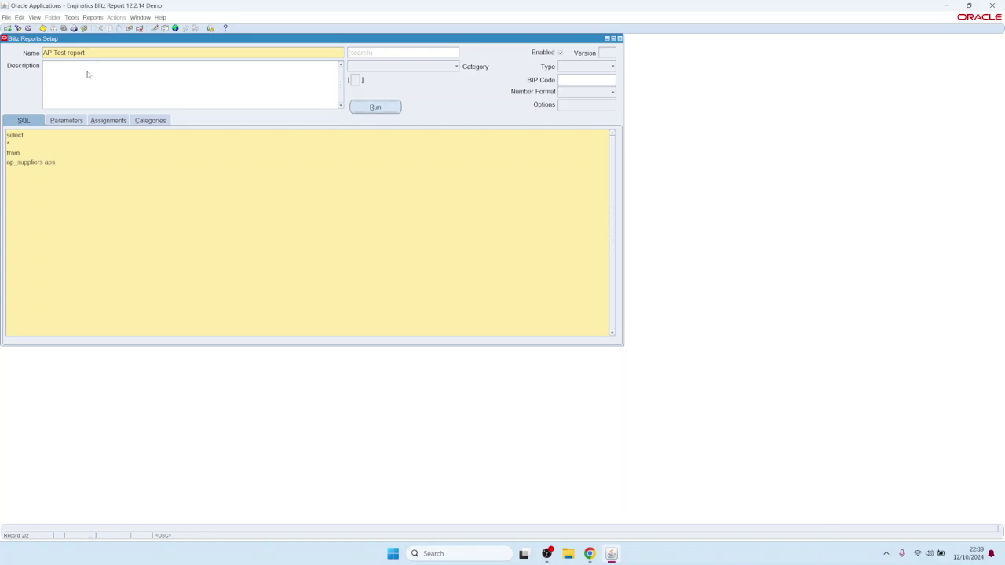
Step: Run AP Test report without parameters and look through the supplier rows in its Excel output
{"action": "key", "text": "alt+r"}
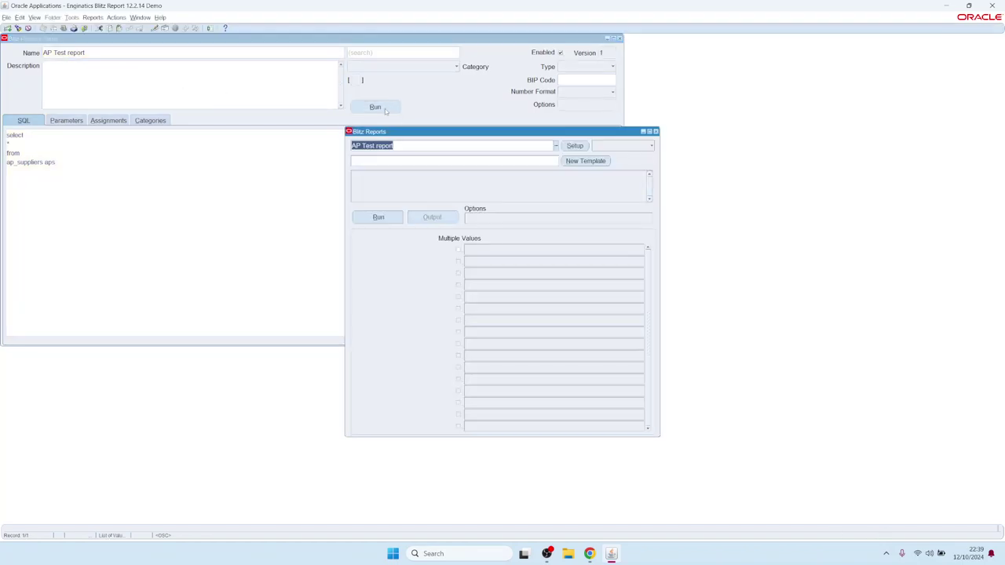
{"action": "left_click", "coordinate": [379, 217]}
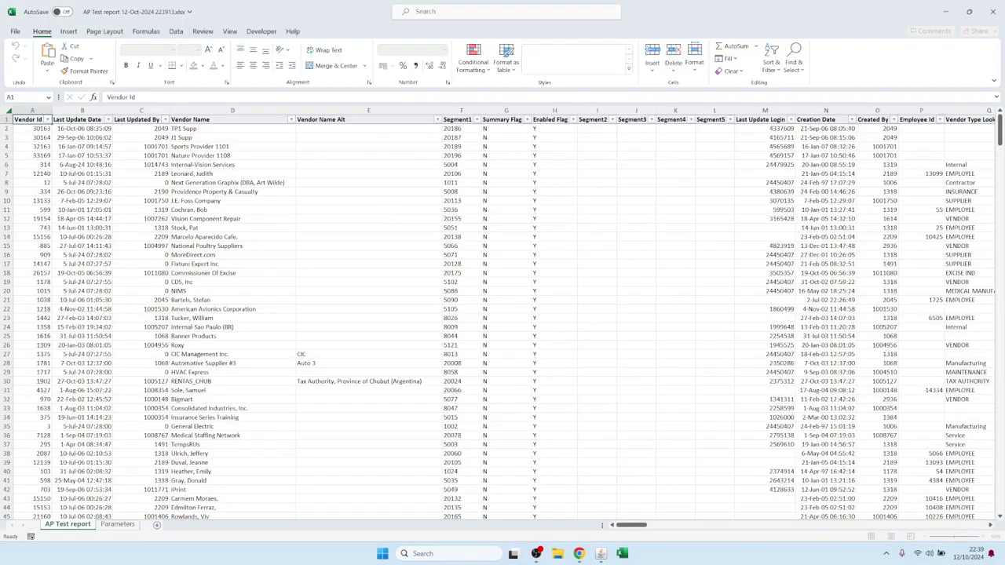
{"action": "left_click", "coordinate": [360, 192]}
{"action": "scroll", "coordinate": [396, 227], "scroll_direction": "down", "scroll_amount": 3}
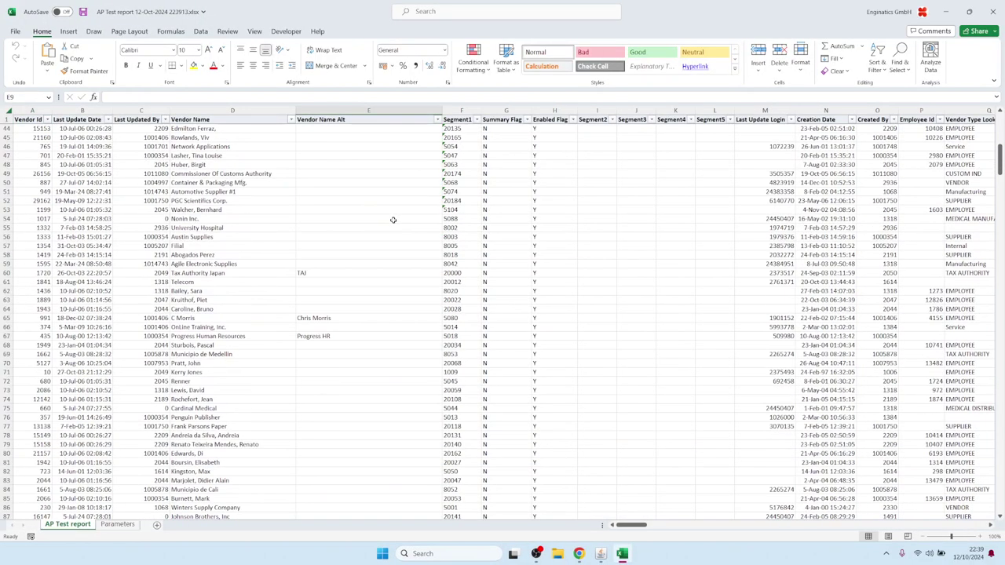
{"action": "scroll", "coordinate": [393, 220], "scroll_direction": "up", "scroll_amount": 3}
{"action": "left_click", "coordinate": [708, 234]}
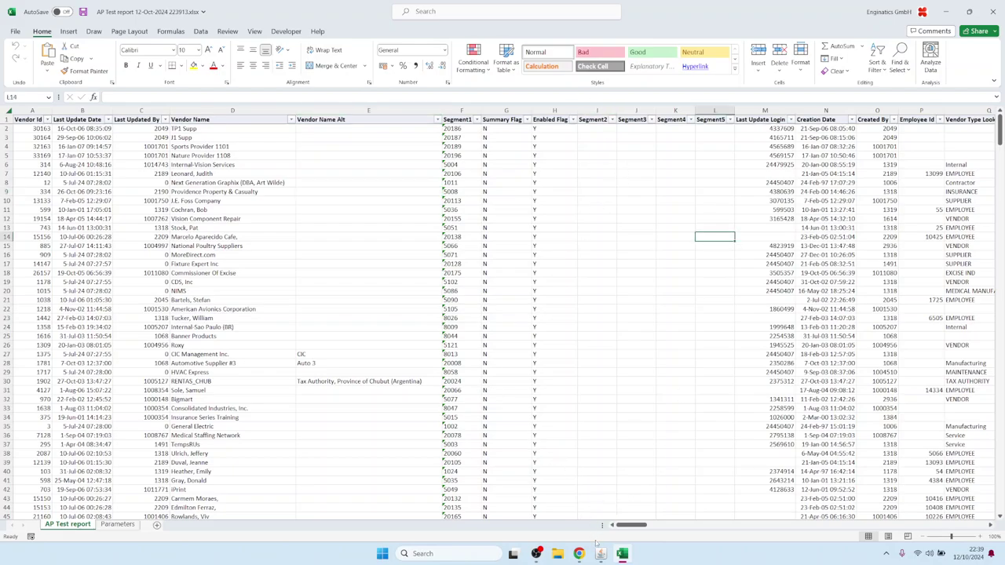
Step: Switch back to Oracle Applications, reopen the AP Test report setup and append "where 1=1" to its SQL on new lines
{"action": "mouse_move", "coordinate": [600, 554]}
{"action": "left_click", "coordinate": [598, 502]}
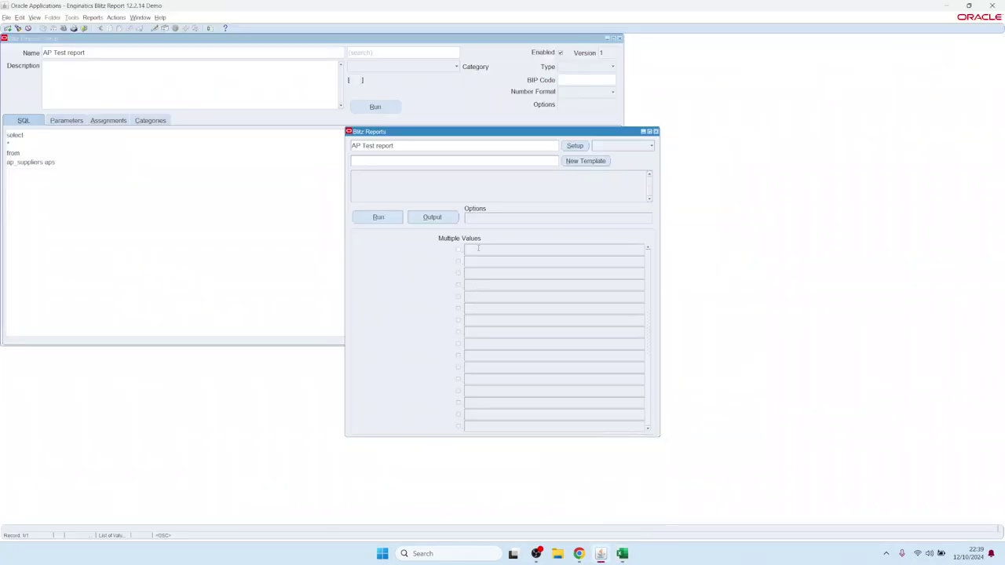
{"action": "left_click", "coordinate": [575, 145]}
{"action": "left_click", "coordinate": [71, 123]}
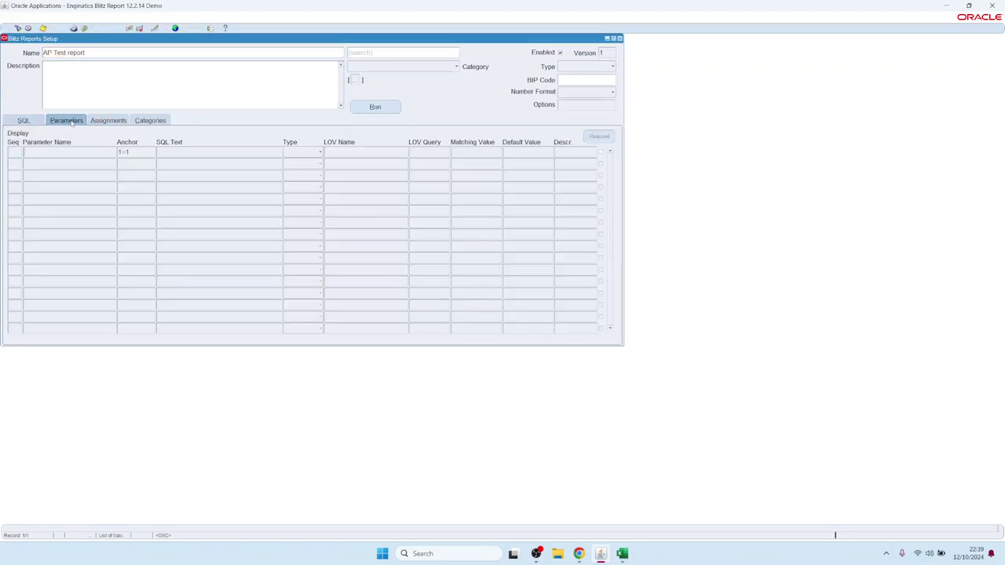
{"action": "left_click", "coordinate": [173, 153]}
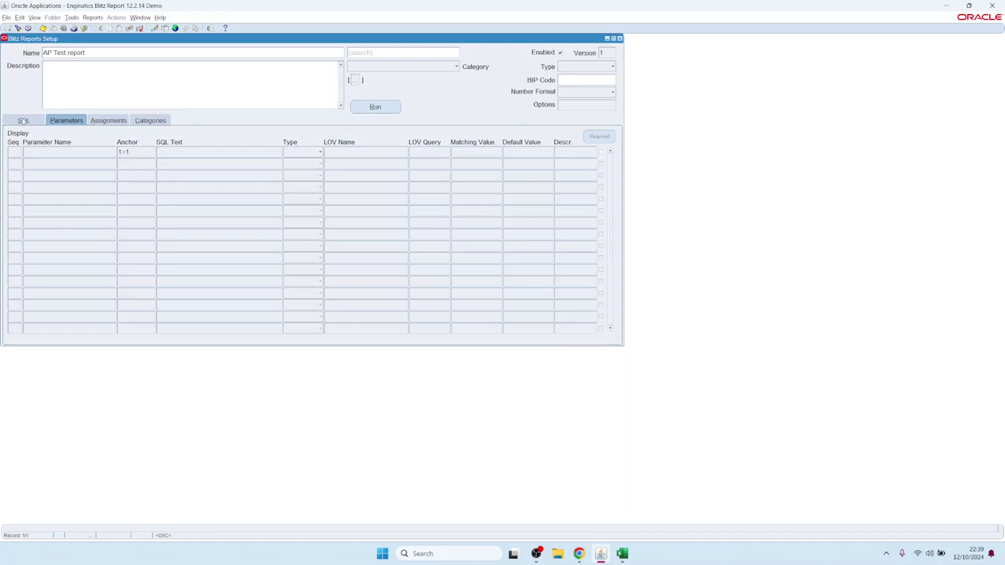
{"action": "left_click", "coordinate": [23, 122]}
{"action": "left_click", "coordinate": [65, 168]}
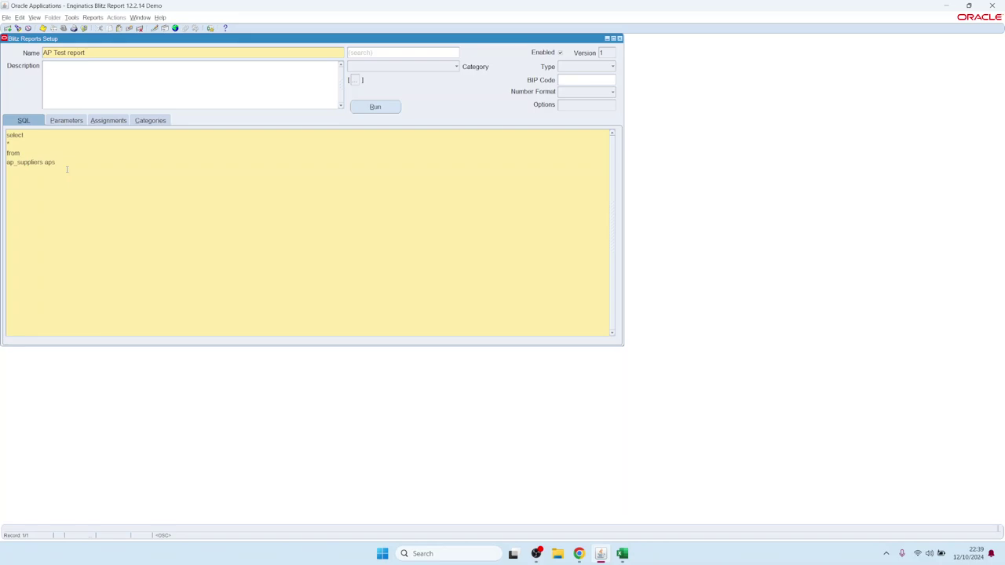
{"action": "key", "text": "Return"}
{"action": "type", "text": "where"}
{"action": "key", "text": "Return"}
{"action": "type", "text": "1=1"}
Step: Start the report's first parameter and choose 1=1 as its anchor
{"action": "left_click", "coordinate": [66, 120]}
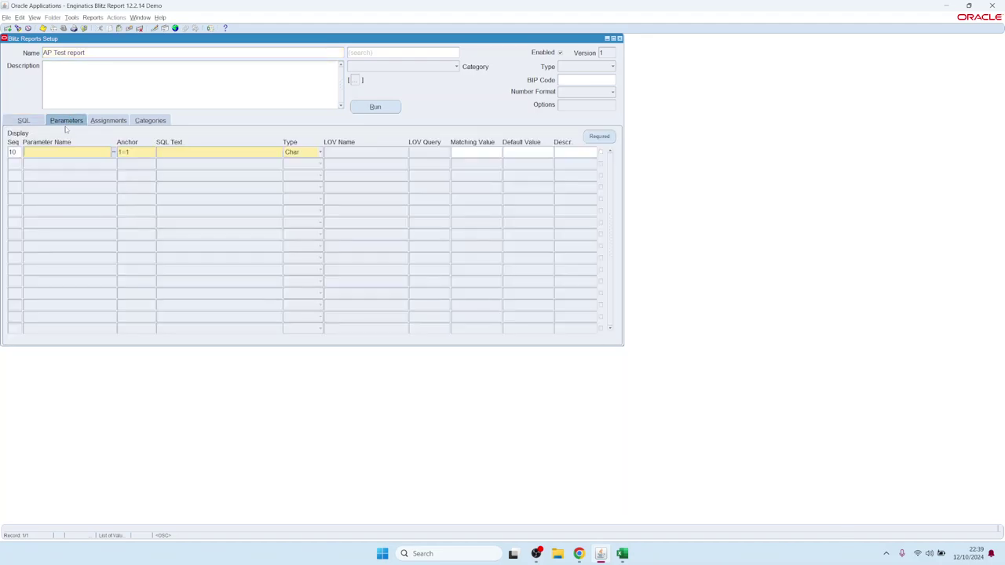
{"action": "left_click", "coordinate": [151, 152]}
{"action": "key", "text": "ctrl+l"}
{"action": "double_click", "coordinate": [132, 206]}
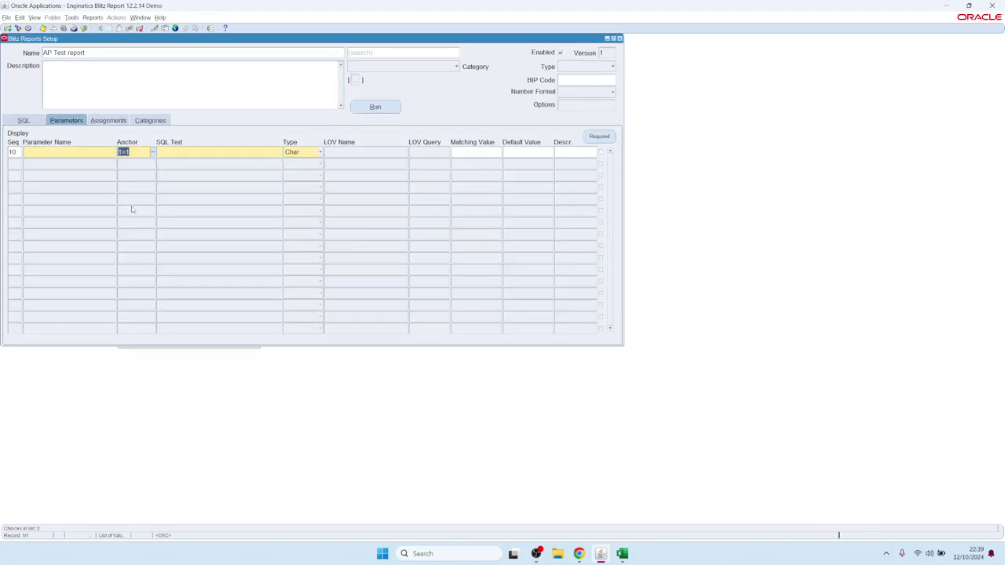
Step: Find parameters starting with "sup" and copy the Supplier parameter from the AP Invoice Payments report
{"action": "left_click", "coordinate": [65, 153]}
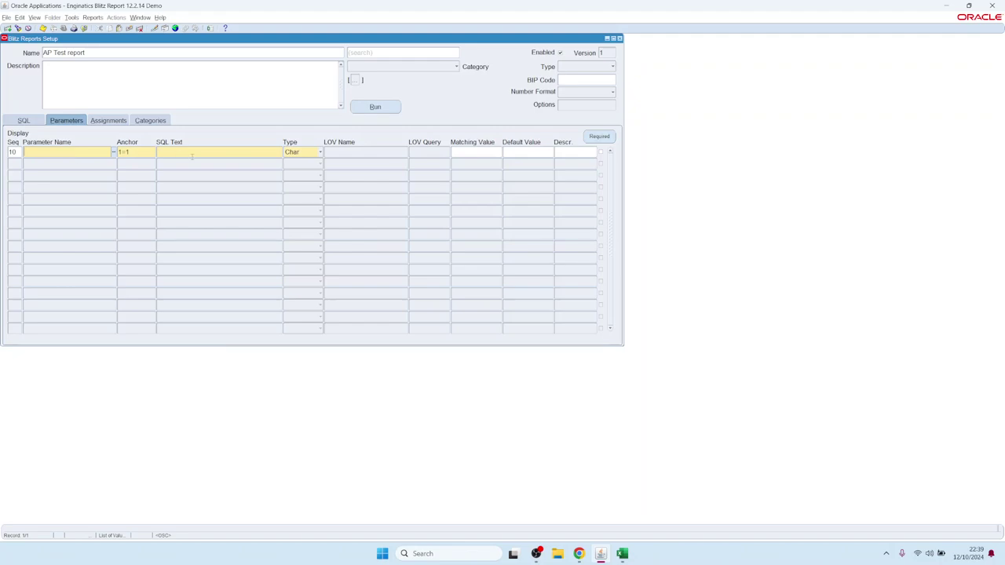
{"action": "left_click", "coordinate": [85, 152]}
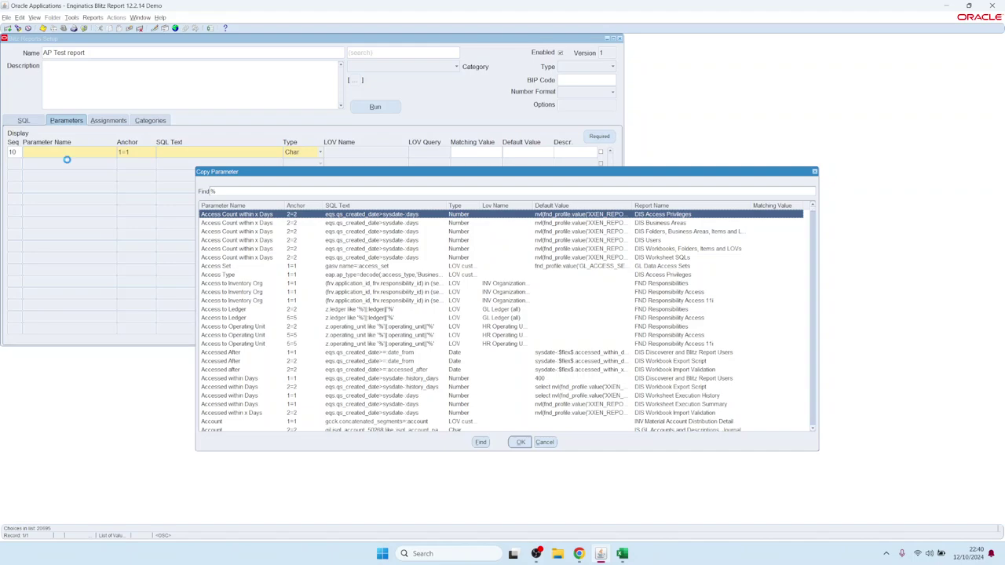
{"action": "type", "text": "sup"}
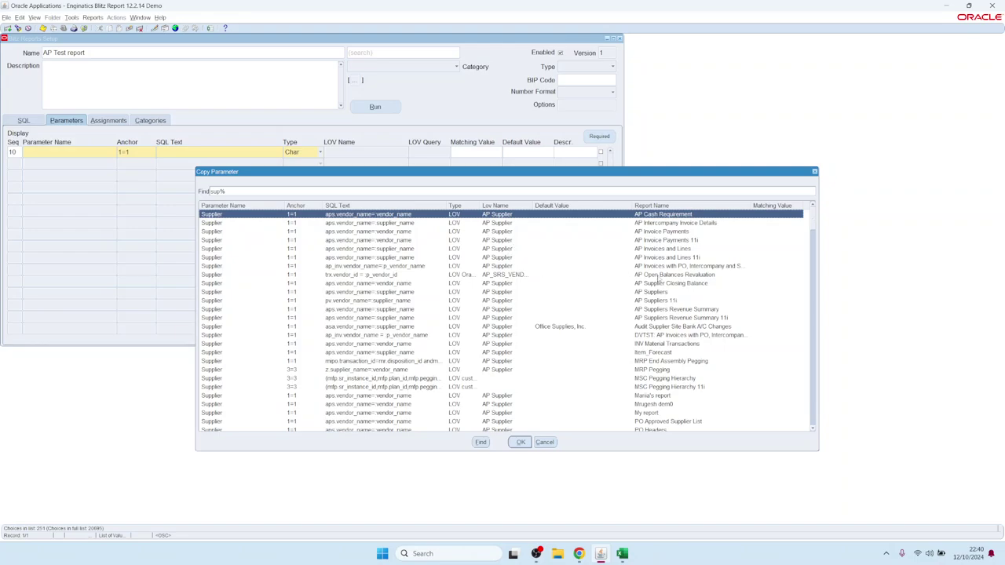
{"action": "left_click", "coordinate": [220, 233]}
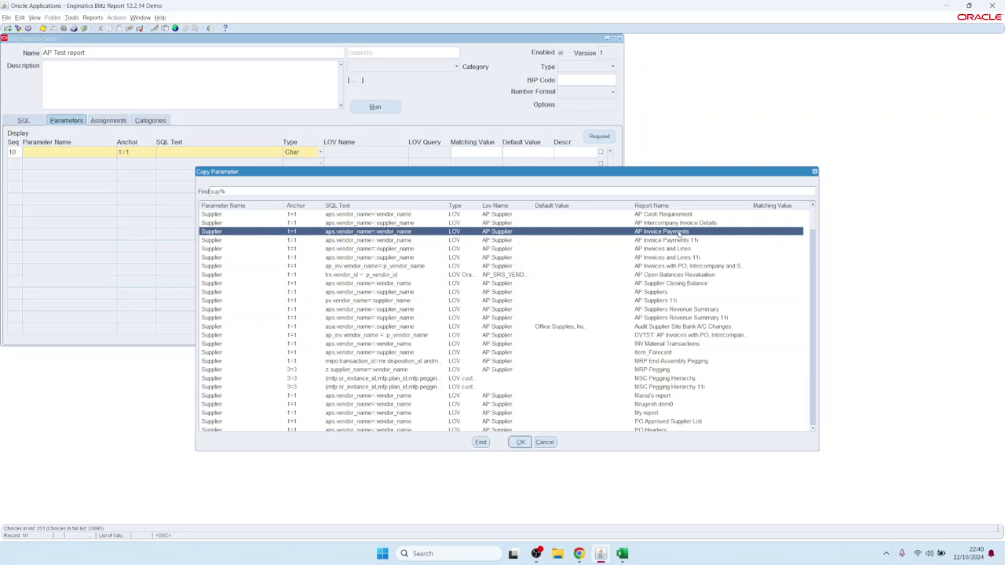
{"action": "double_click", "coordinate": [678, 234]}
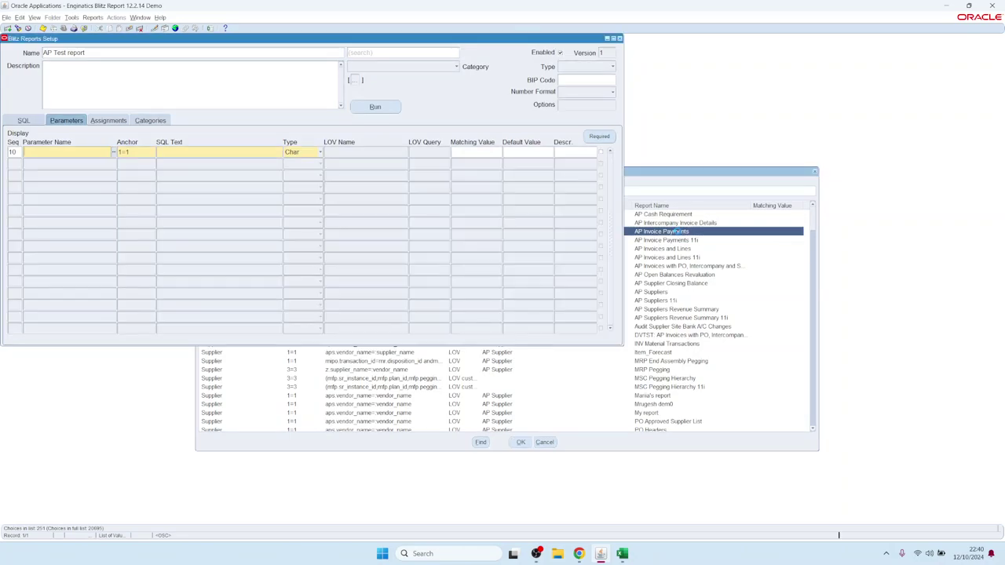
Step: Run AP Test report with the Supplier parameter set to 3G Communications, Inc
{"action": "left_click", "coordinate": [375, 106]}
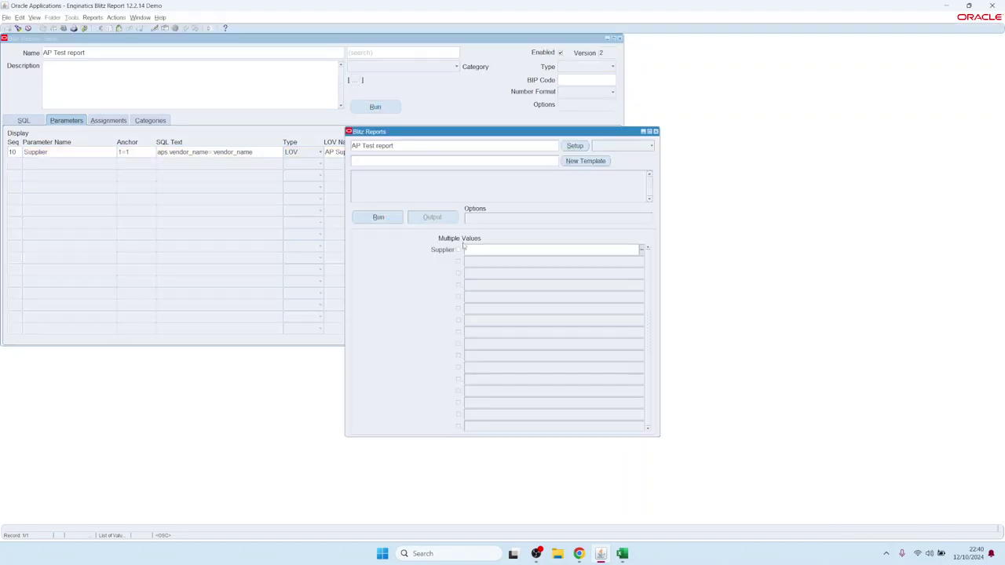
{"action": "double_click", "coordinate": [480, 250]}
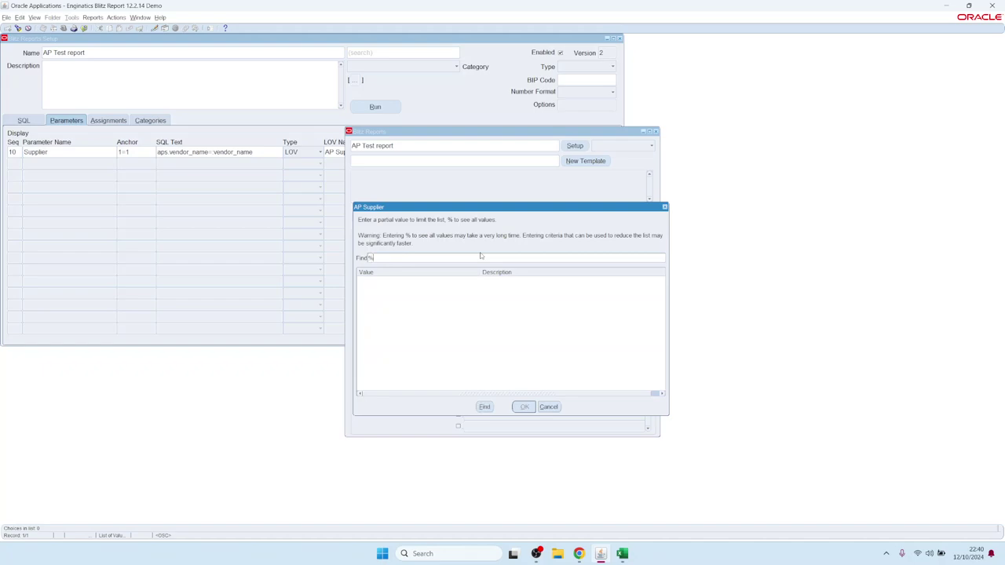
{"action": "key", "text": "Return"}
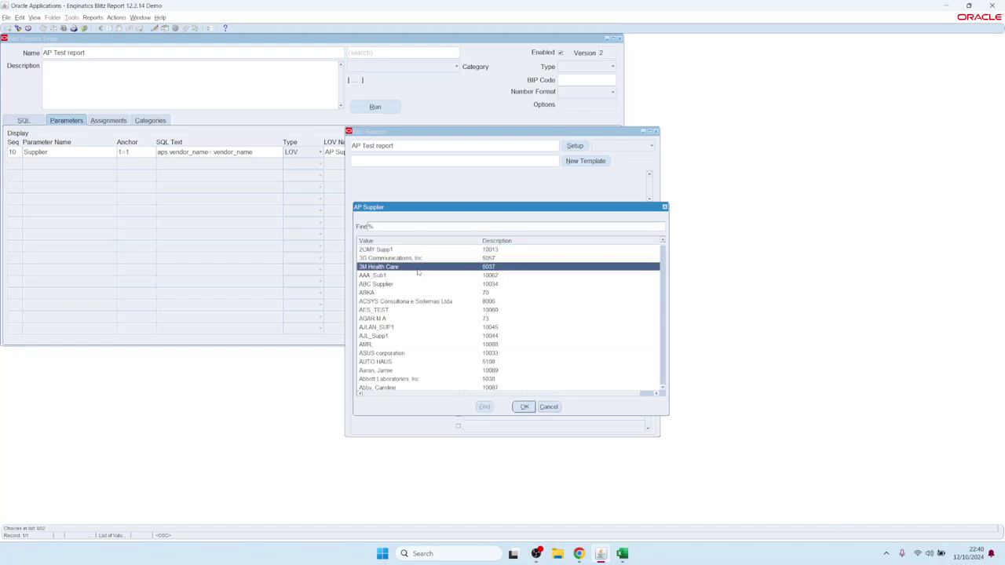
{"action": "key", "text": "Up"}
{"action": "key", "text": "Return"}
{"action": "left_click", "coordinate": [381, 219]}
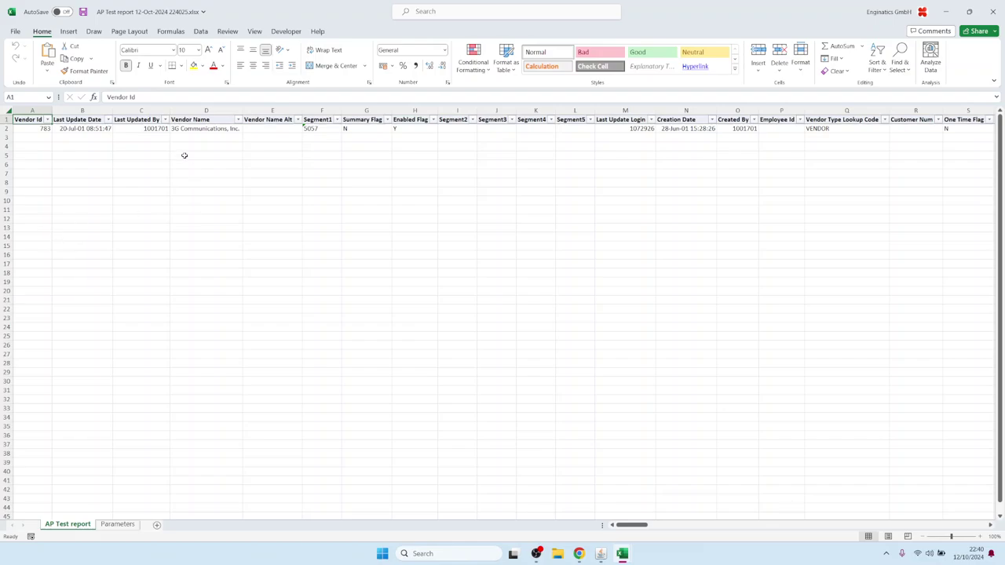
Step: Examine the Parameters sheet of the AP Test report workbook, including the report name, database name, request ID, SQL and supplier
{"action": "left_click", "coordinate": [116, 527]}
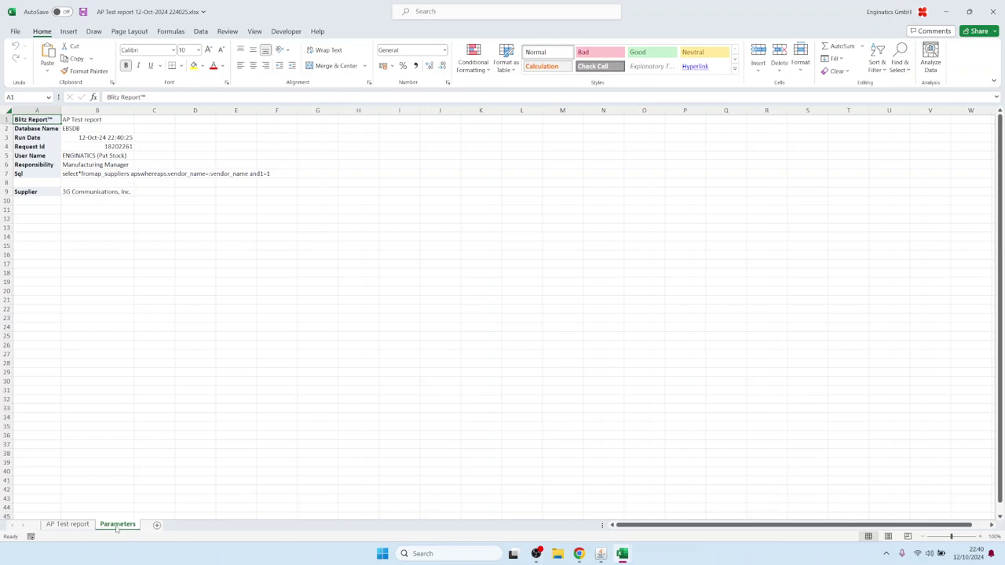
{"action": "left_click", "coordinate": [82, 120]}
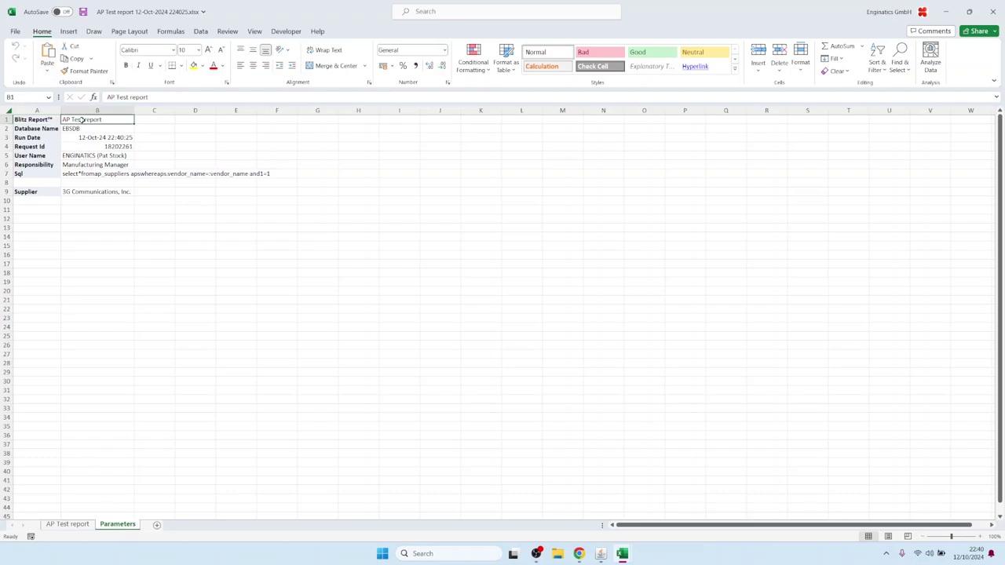
{"action": "left_click", "coordinate": [82, 130]}
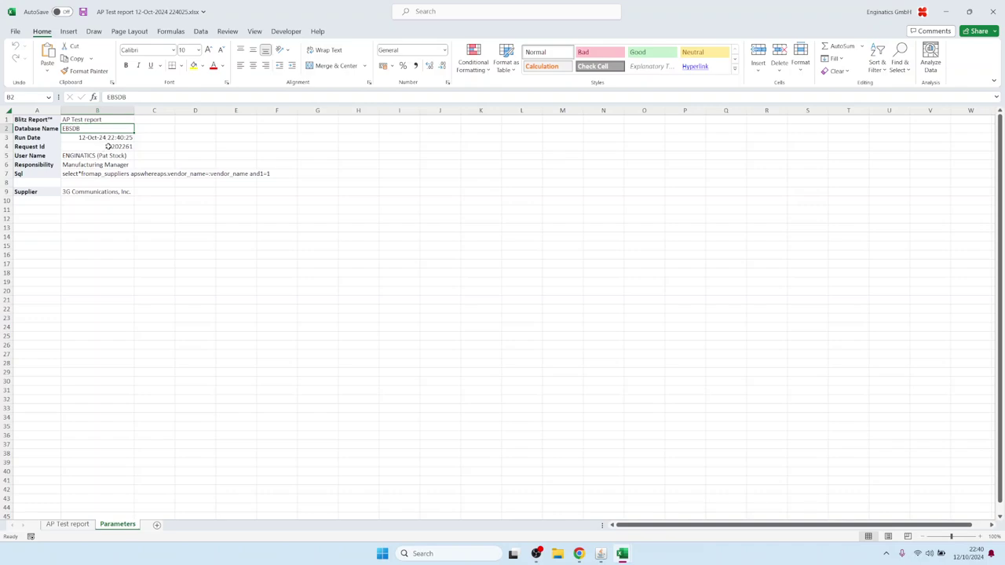
{"action": "left_click", "coordinate": [109, 147]}
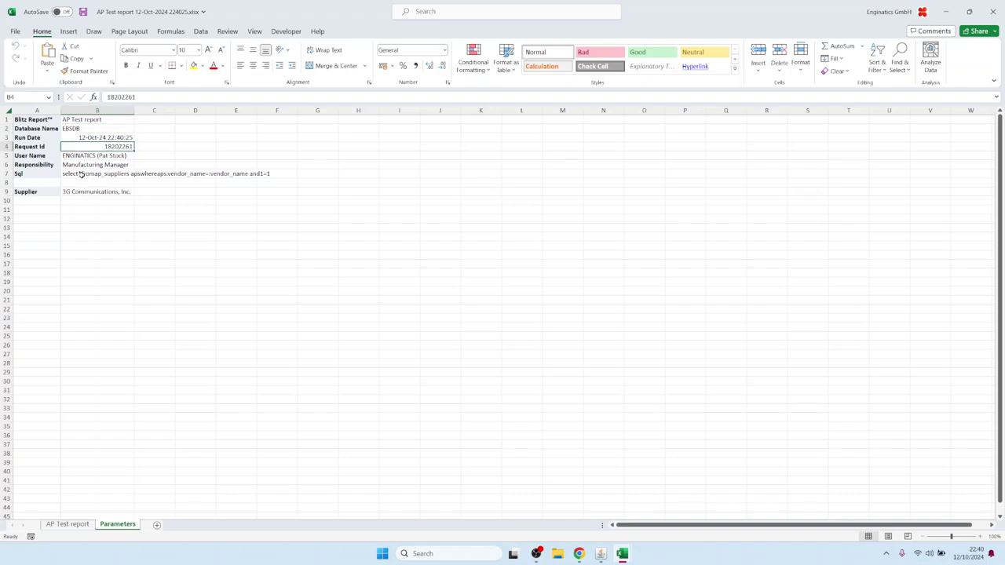
{"action": "left_click", "coordinate": [79, 174]}
{"action": "left_click", "coordinate": [76, 195]}
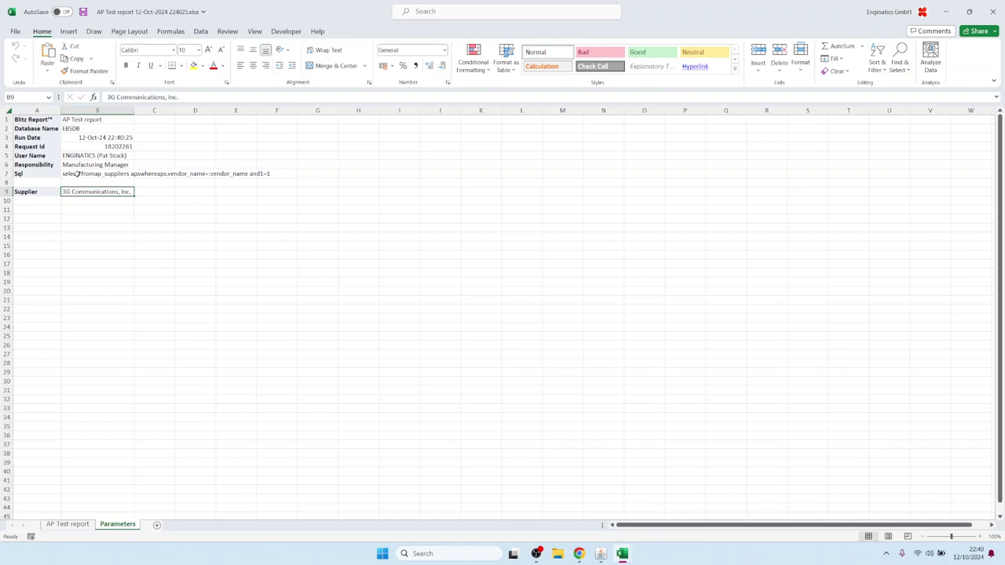
Step: Inspect the full SQL text in cell B7, including the vendor_name condition and 1=1, and return to the AP Test report sheet
{"action": "double_click", "coordinate": [77, 174]}
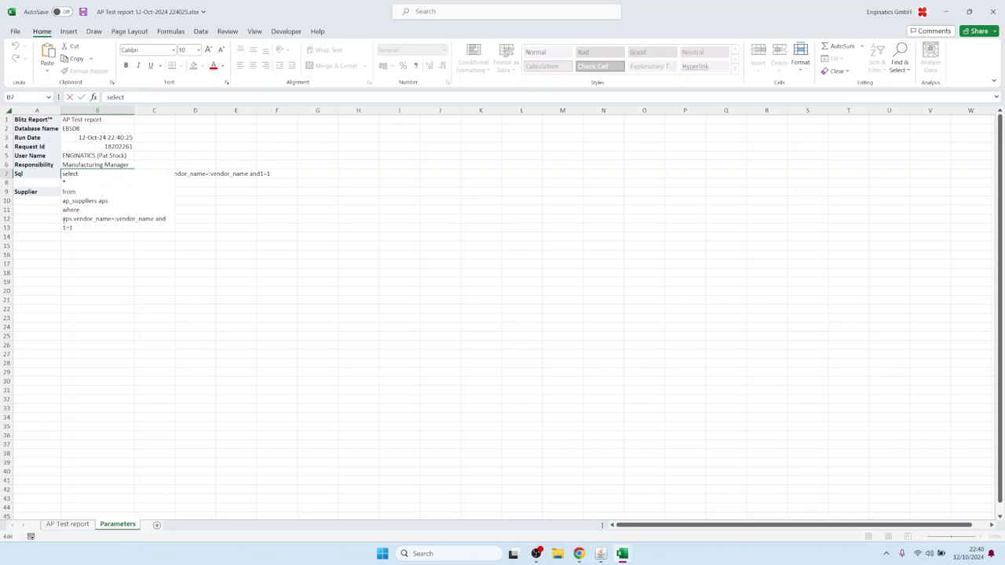
{"action": "left_click_drag", "start_coordinate": [63, 220], "coordinate": [154, 220]}
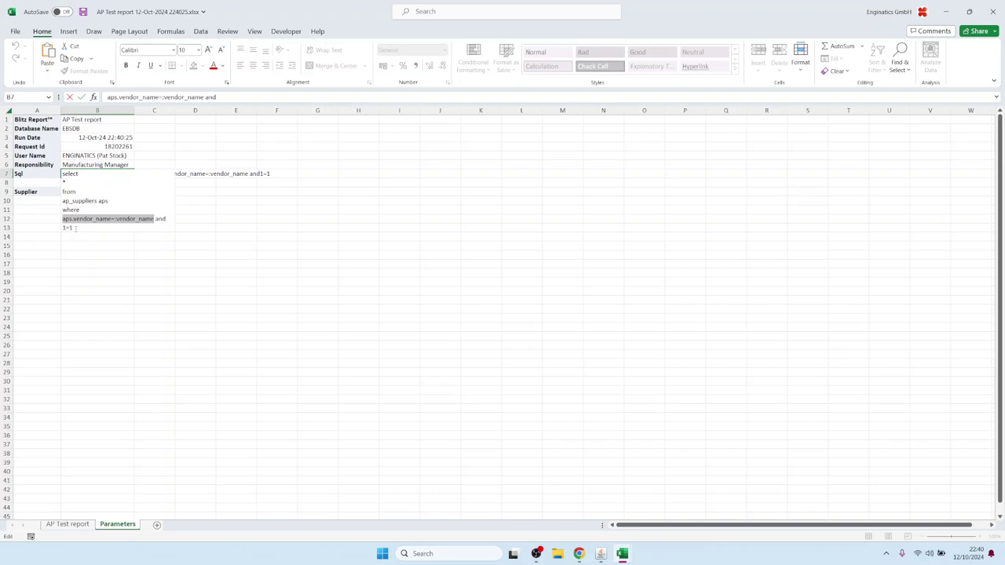
{"action": "left_click_drag", "start_coordinate": [77, 226], "coordinate": [62, 227]}
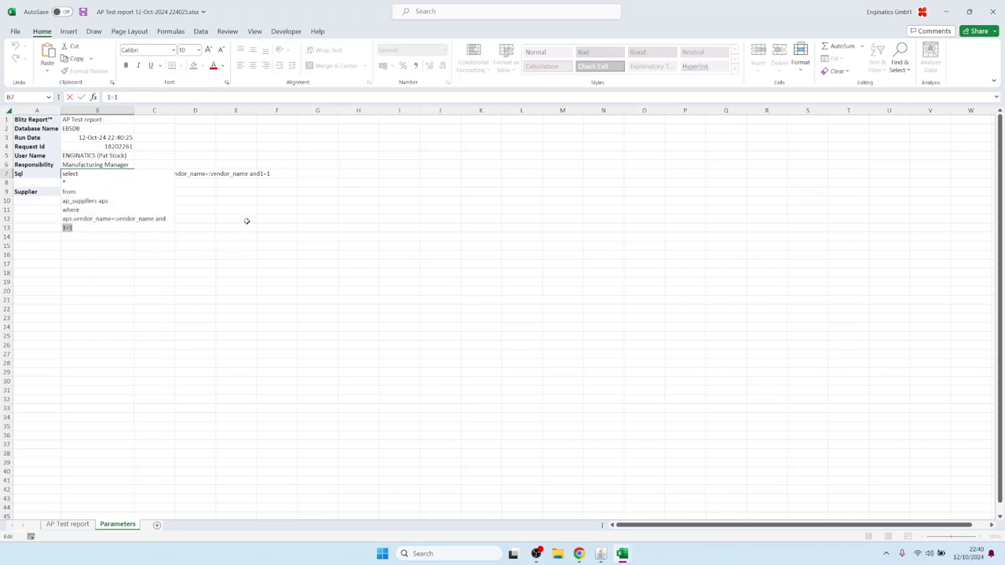
{"action": "key", "text": "Escape"}
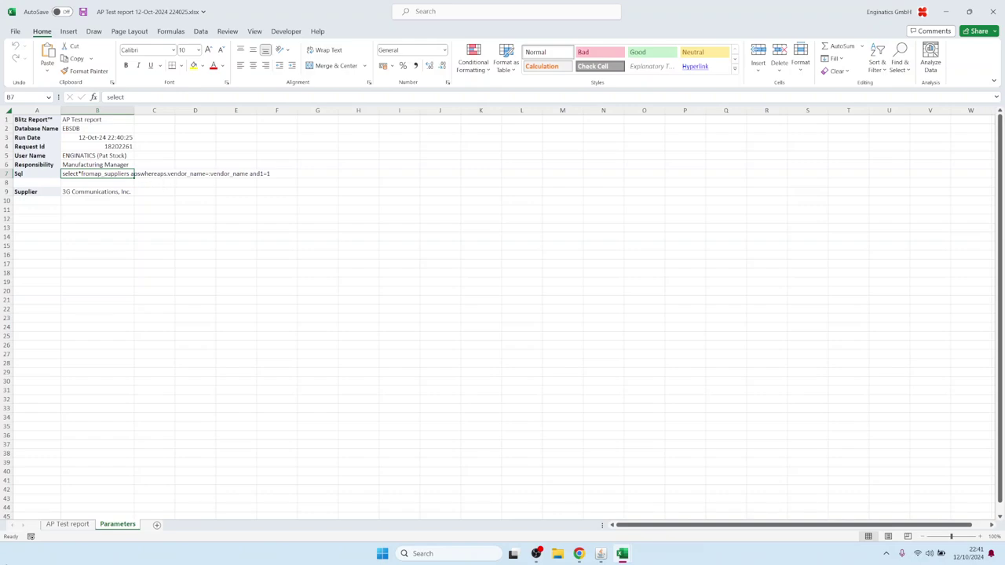
{"action": "left_click", "coordinate": [66, 526]}
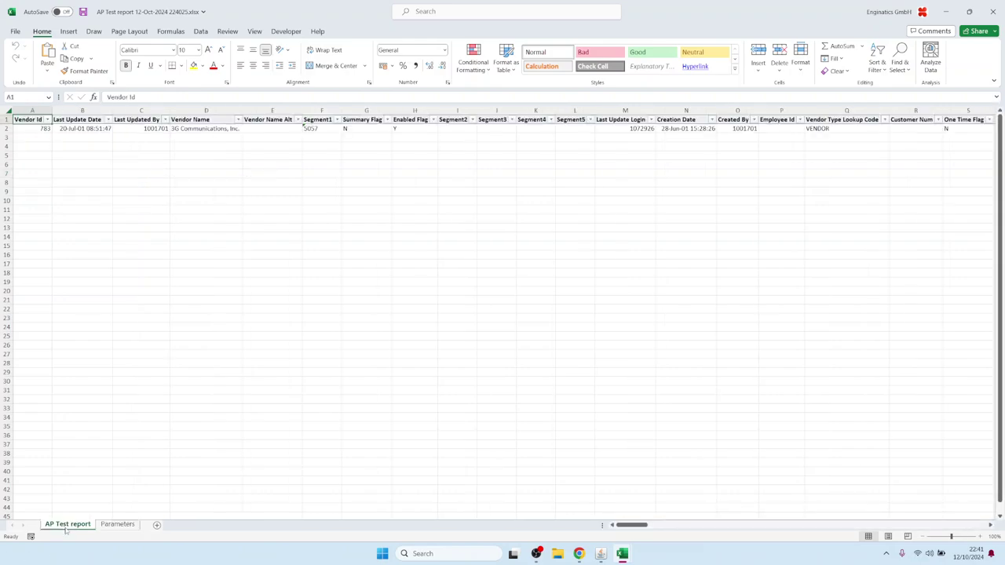
Step: Switch to Oracle Applications, find all own requests and open the log of the latest AP Test report request
{"action": "left_click", "coordinate": [602, 557]}
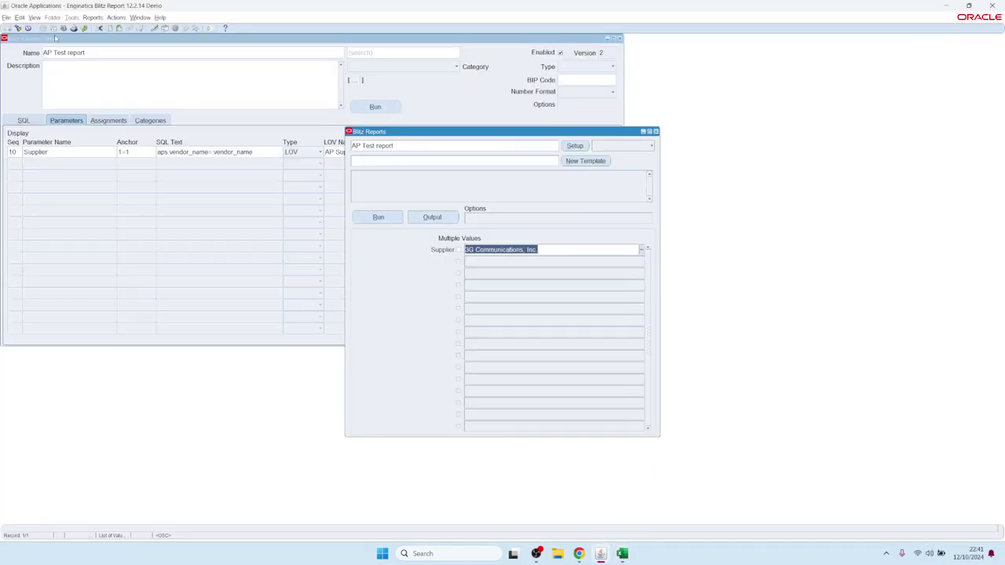
{"action": "left_click", "coordinate": [35, 18]}
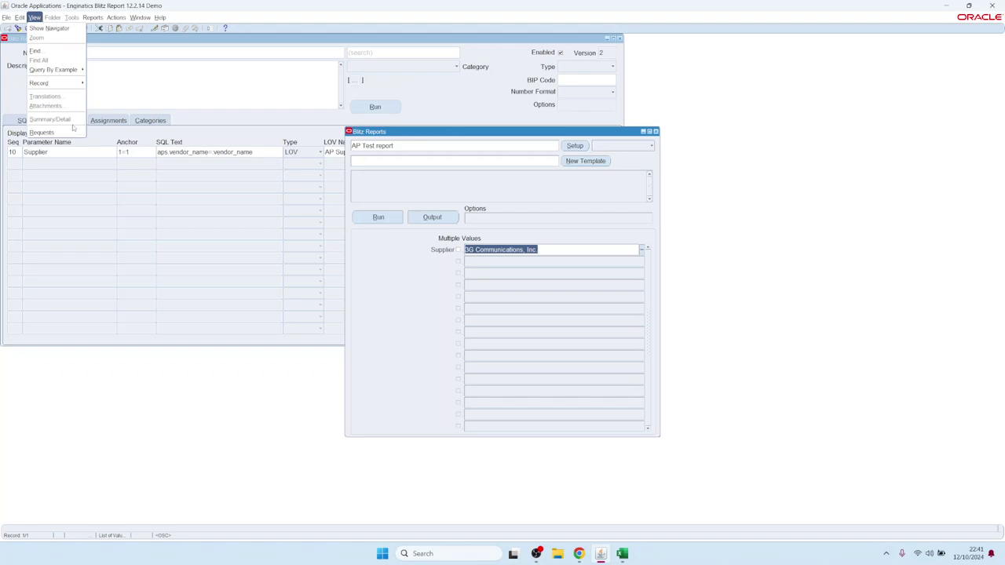
{"action": "left_click", "coordinate": [69, 134]}
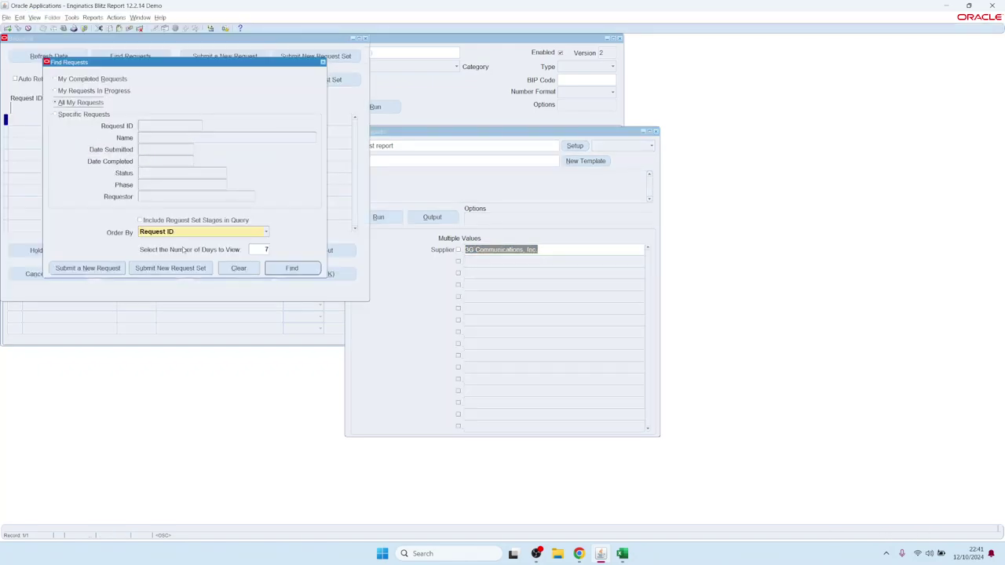
{"action": "left_click", "coordinate": [291, 268]}
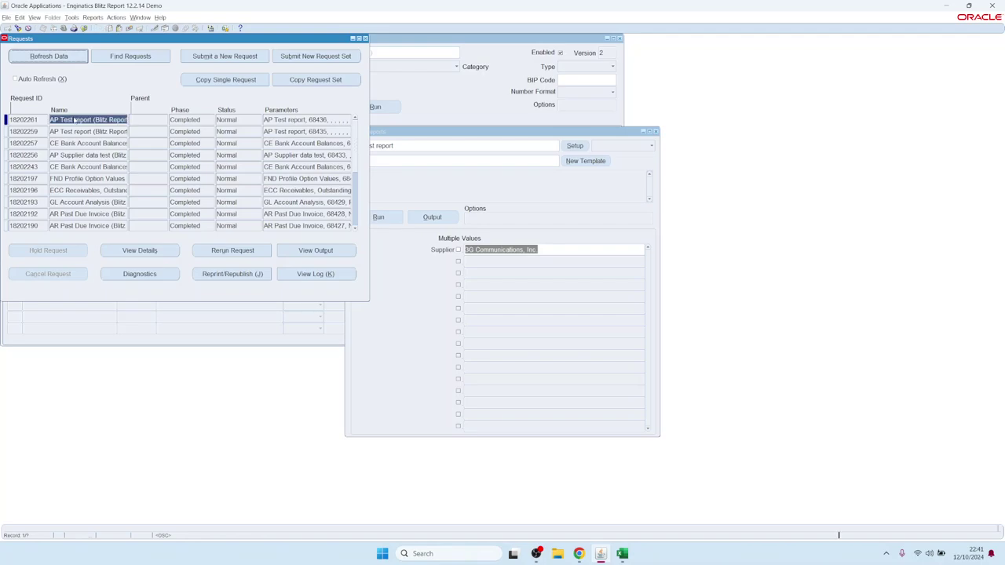
{"action": "left_click", "coordinate": [315, 274]}
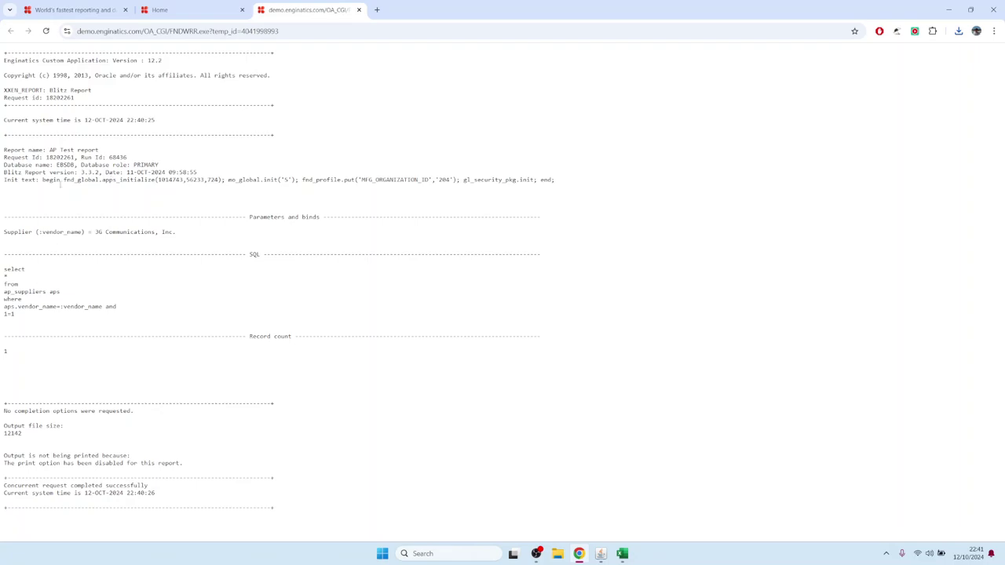
Step: Examine the log's Supplier bind value and record count, and close the log and the requests list
{"action": "left_click_drag", "start_coordinate": [19, 316], "coordinate": [185, 234]}
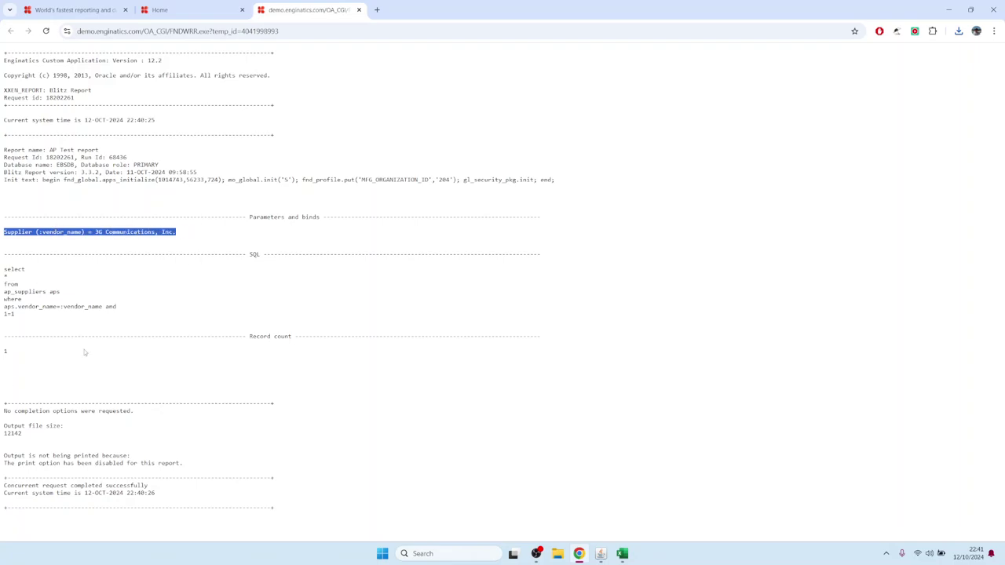
{"action": "left_click_drag", "start_coordinate": [12, 357], "coordinate": [4, 354]}
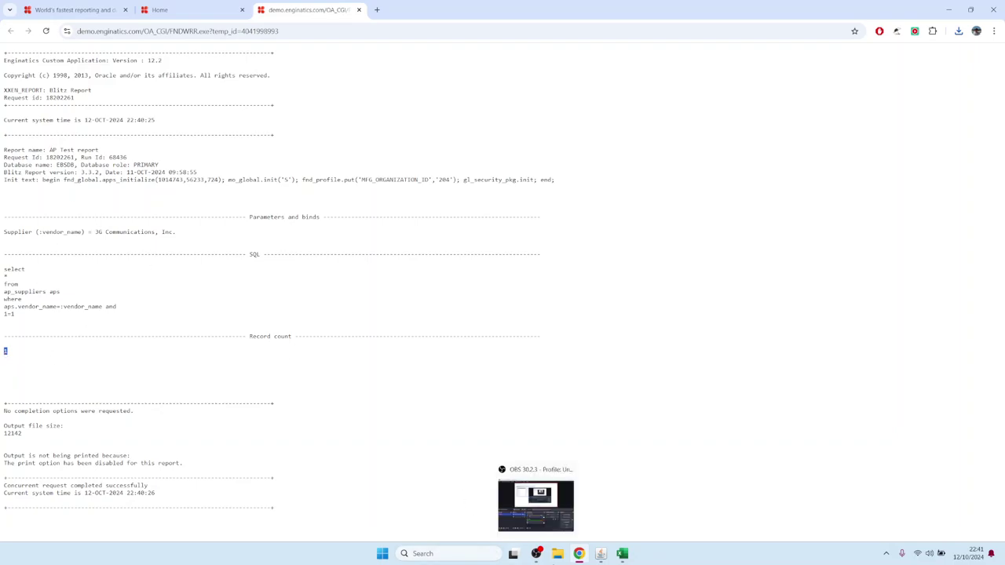
{"action": "left_click", "coordinate": [359, 10]}
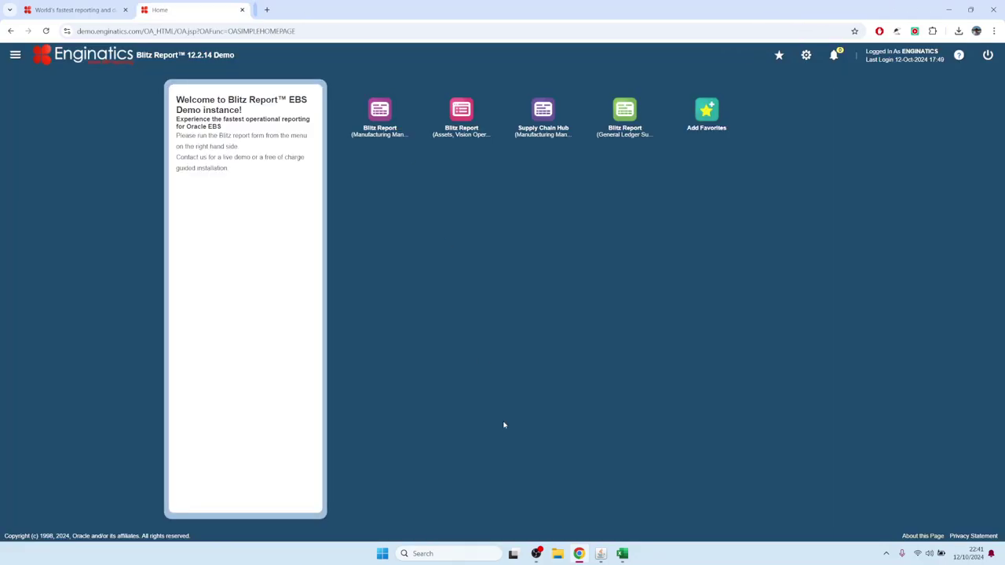
{"action": "key", "text": "alt+Tab"}
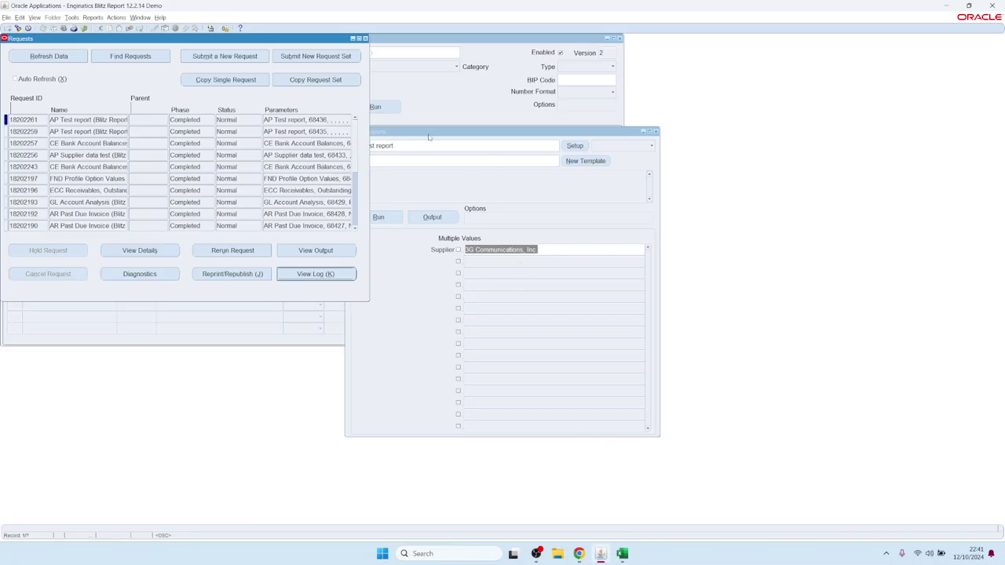
{"action": "left_click", "coordinate": [366, 38]}
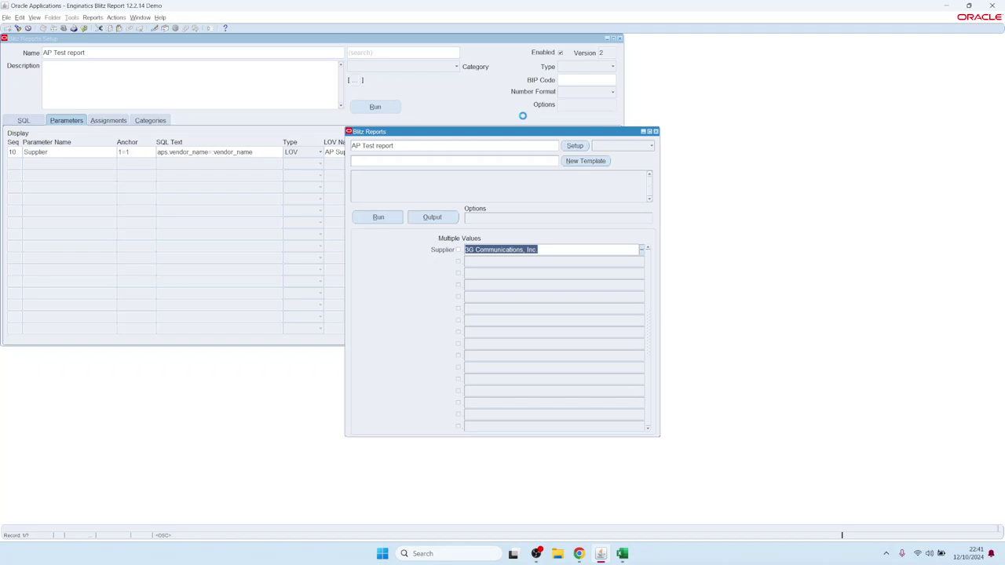
Step: Reopen the AP Test report setup and add "ap_invoices_all aia" after ap_suppliers aps in the SQL's from clause
{"action": "left_click", "coordinate": [579, 146]}
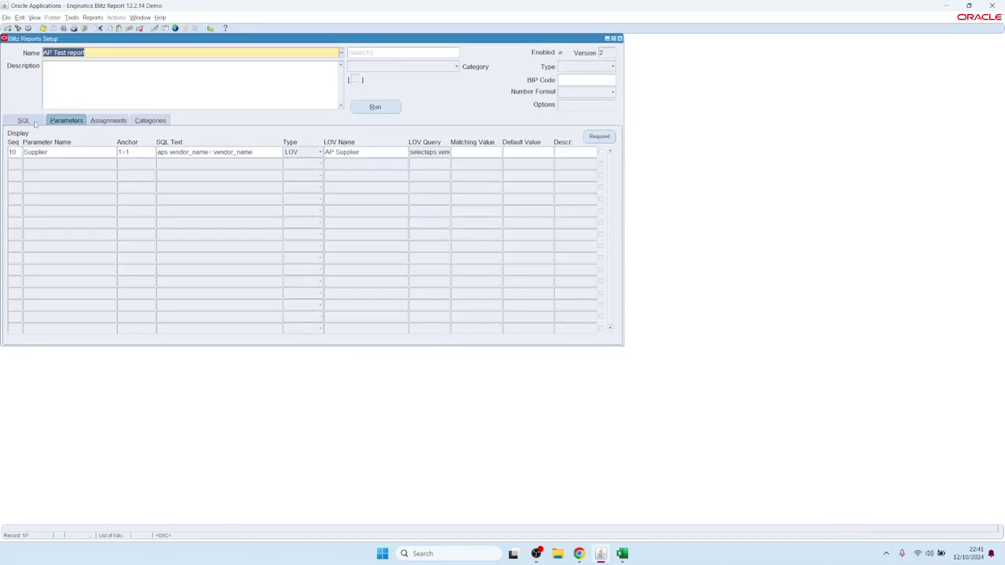
{"action": "left_click", "coordinate": [36, 122]}
{"action": "left_click", "coordinate": [62, 164]}
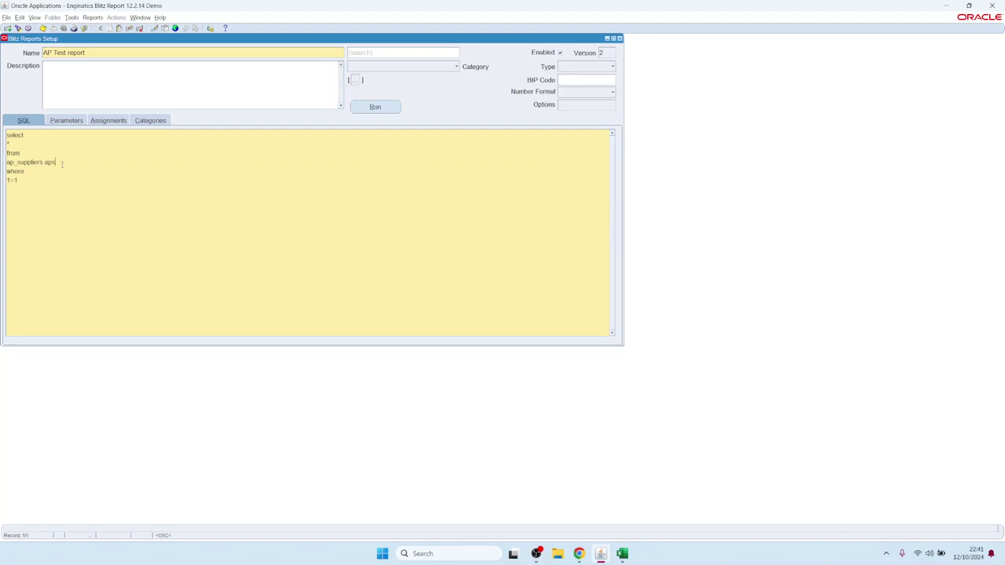
{"action": "type", "text": ","}
{"action": "key", "text": "Return"}
{"action": "type", "text": "ap_"}
{"action": "type", "text": "invoices_all aia where "}
Step: Extend the where clause after 1=1 with the join condition "and aps.vendor_id=aia.vendor_id"
{"action": "type", "text": "1=1 nad"}
{"action": "key", "text": "BackSpace"}
{"action": "key", "text": "BackSpace"}
{"action": "key", "text": "BackSpace"}
{"action": "type", "text": "and aps.vendor_id"}
{"action": "type", "text": "="}
{"action": "key", "text": "shift+Home"}
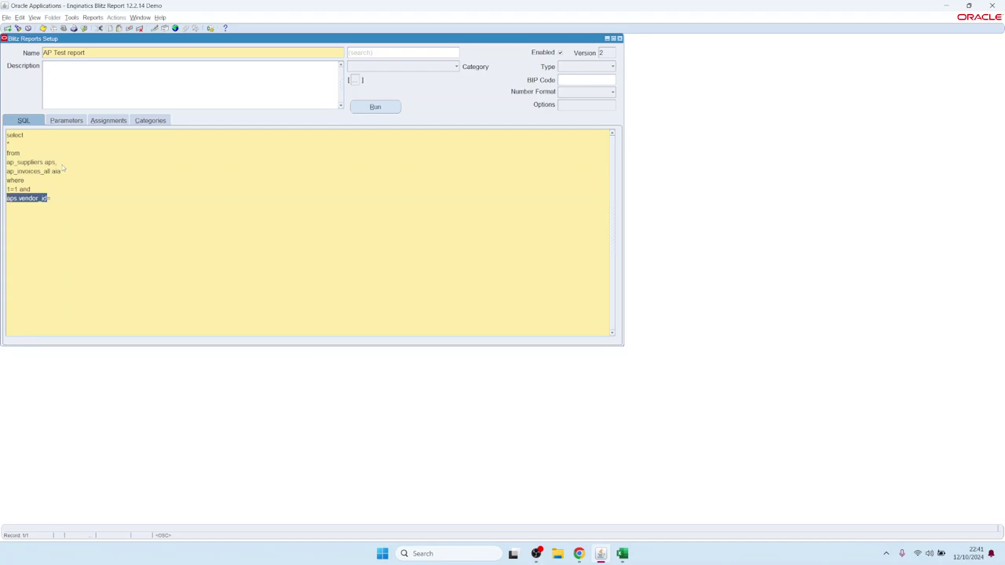
{"action": "key", "text": "ctrl+c"}
{"action": "key", "text": "End"}
{"action": "key", "text": "ctrl+v"}
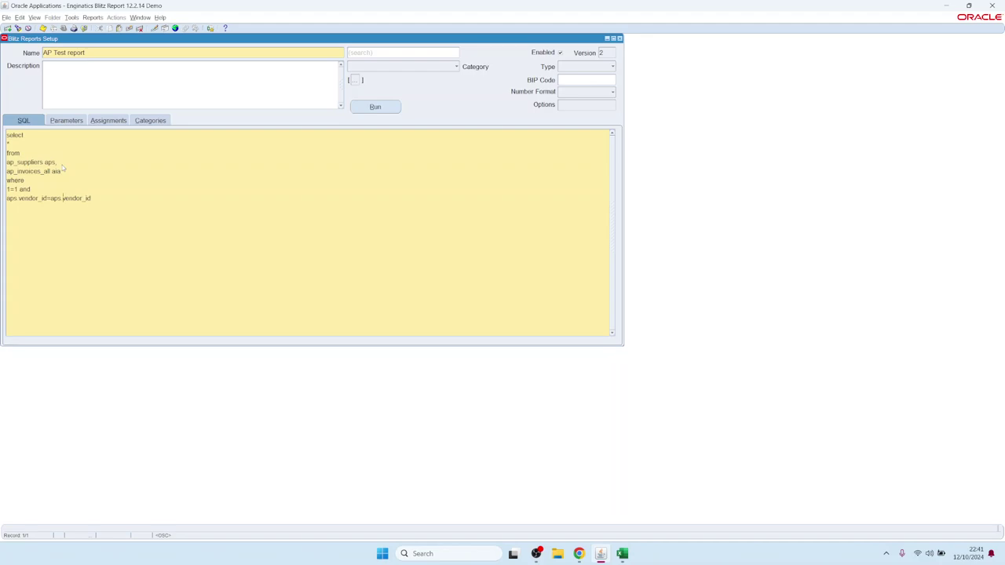
{"action": "key", "text": "ctrl+shift+Left"}
{"action": "type", "text": "aia"}
Step: Replace the asterisk in the select list with aps.vendor_name, aps.segment1 vendor_number and aia.* on separate lines
{"action": "key", "text": "Up"}
{"action": "key", "text": "shift+Home"}
{"action": "type", "text": "aps.vendor_name,"}
{"action": "key", "text": "Return"}
{"action": "type", "text": "aps"}
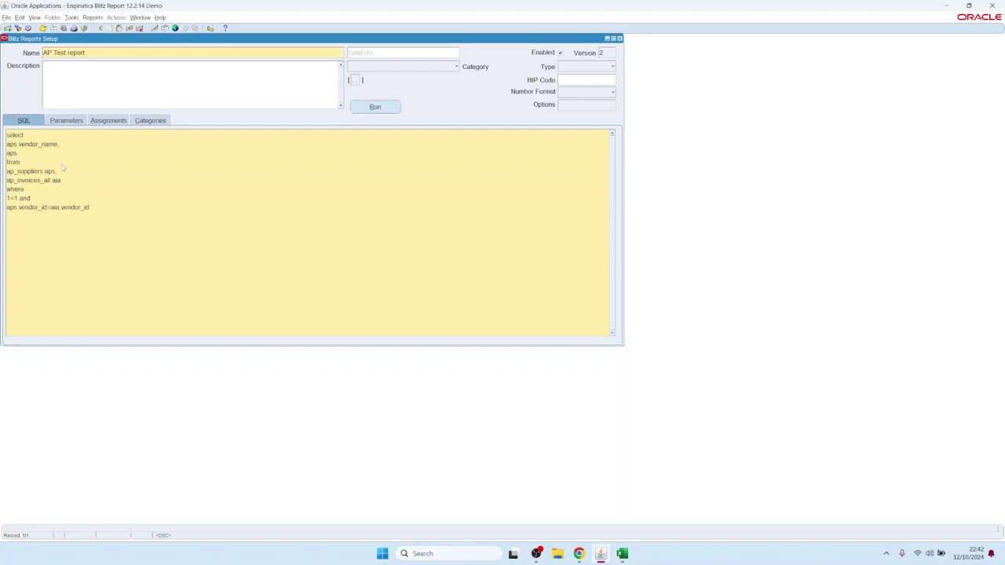
{"action": "type", "text": ".segment1 vendor_number,"}
{"action": "key", "text": "Return"}
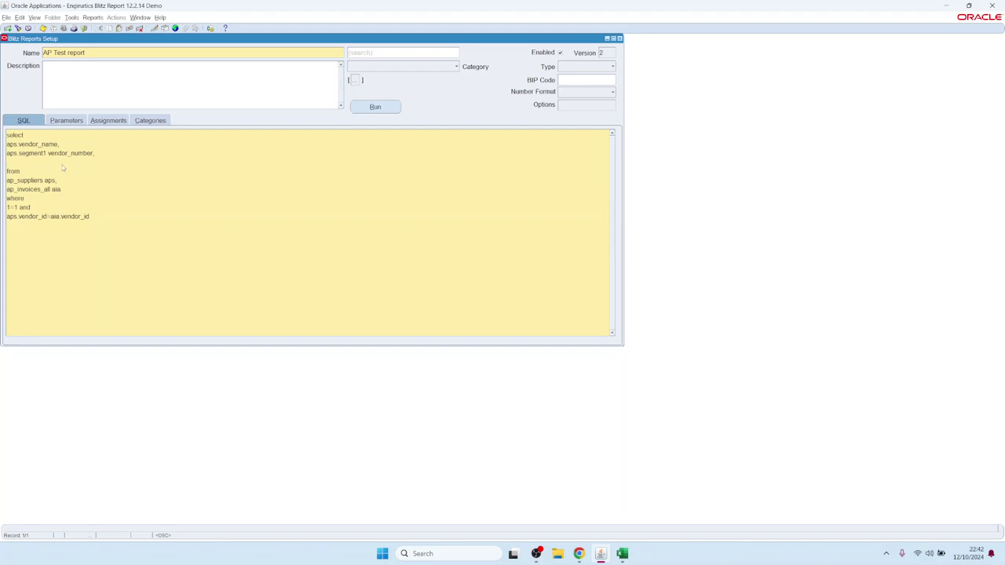
{"action": "type", "text": "aia.*"}
{"action": "triple_click", "coordinate": [67, 191]}
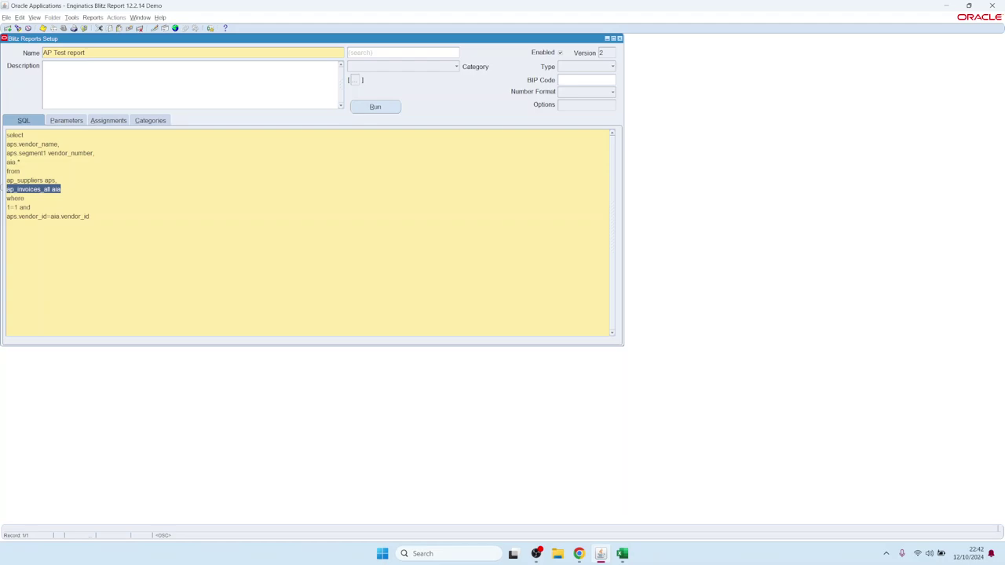
Step: Add a second parameter by finding those starting with "invoic" and copying Invoice Date From from the AP Intercompany Invoice Details report
{"action": "left_click", "coordinate": [67, 121]}
{"action": "left_click", "coordinate": [80, 165]}
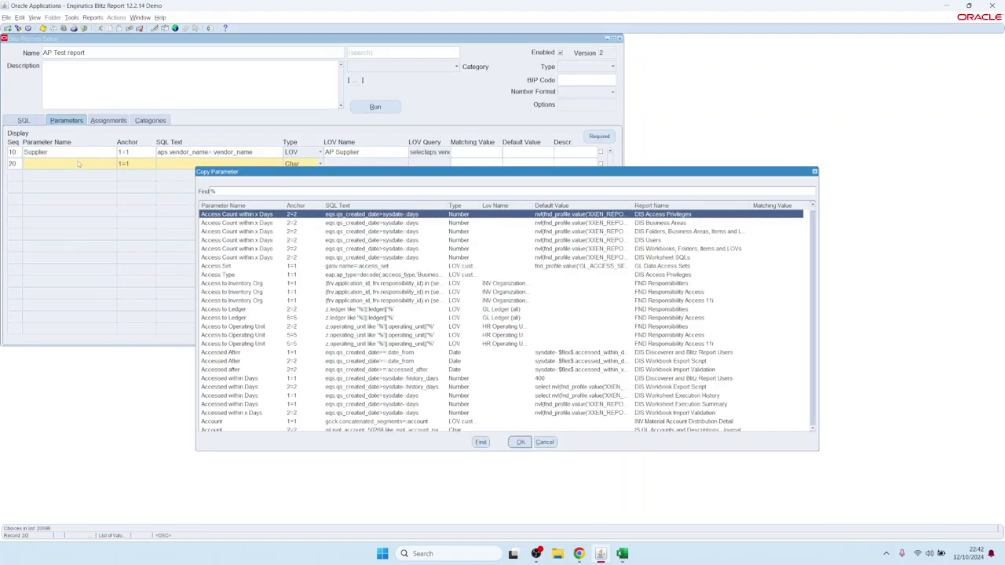
{"action": "type", "text": "inv"}
{"action": "key", "text": "Return"}
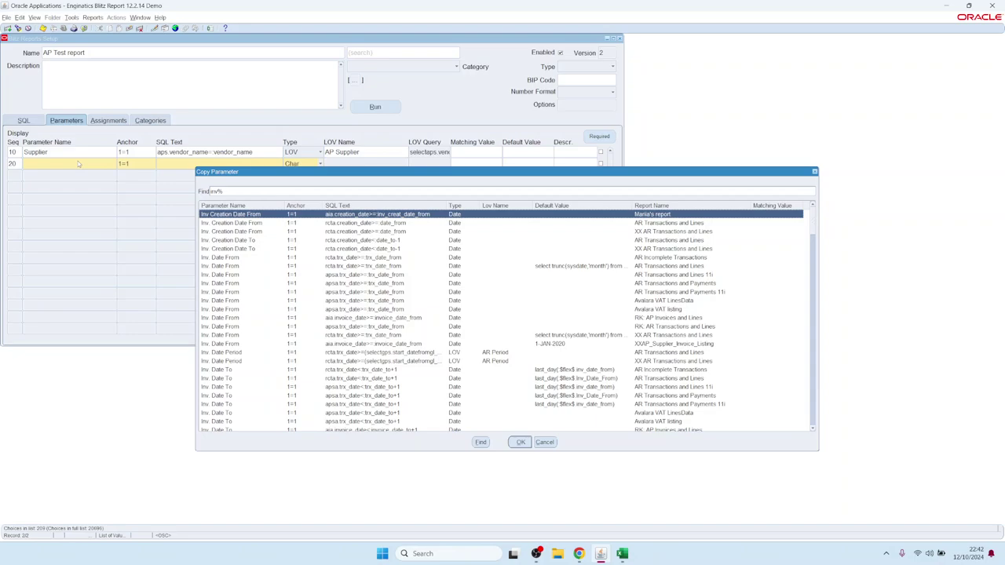
{"action": "key", "text": "Down"}
{"action": "key", "text": "Down"}
{"action": "key", "text": "Down"}
{"action": "key", "text": "Down"}
{"action": "key", "text": "Down"}
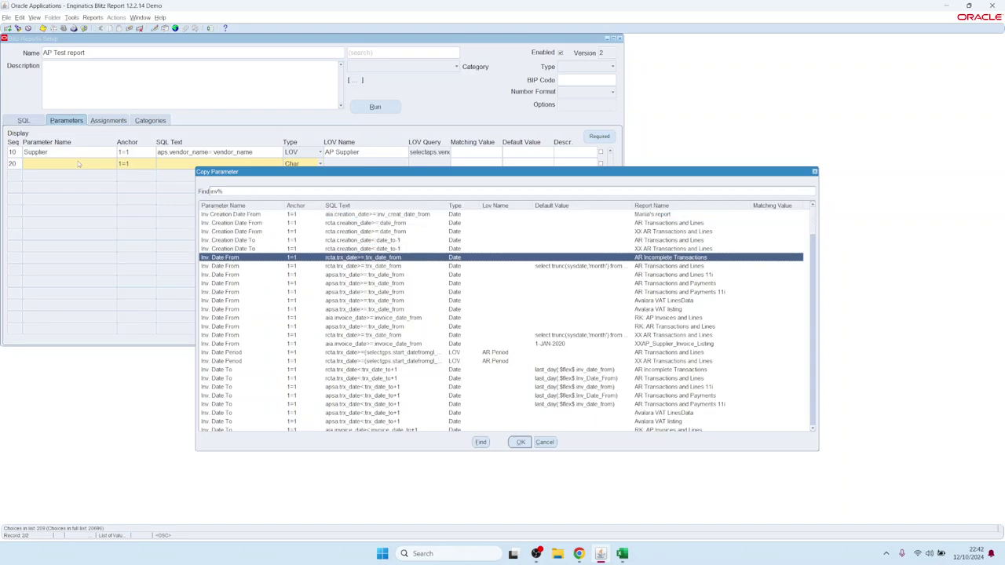
{"action": "type", "text": "oic"}
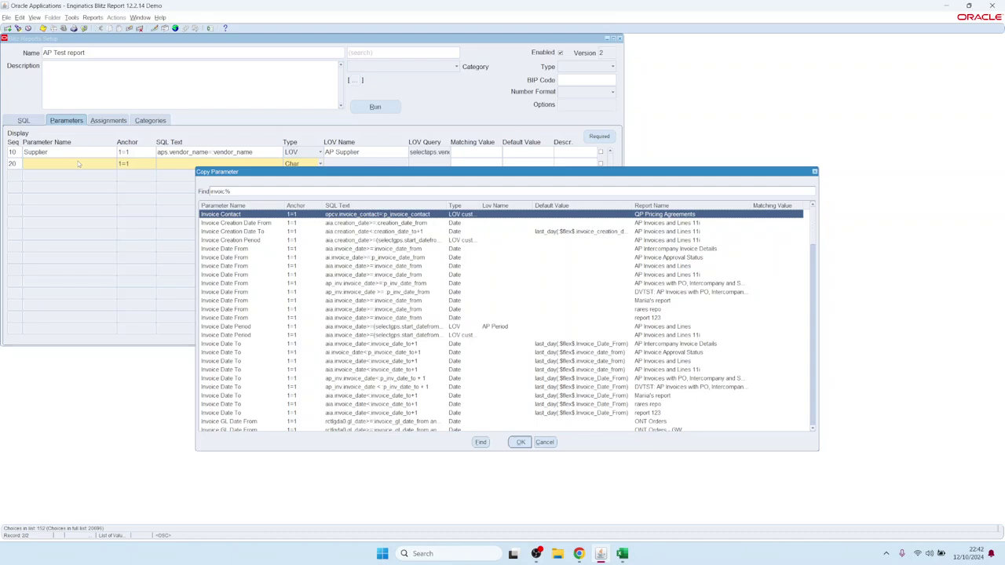
{"action": "key", "text": "Down"}
{"action": "key", "text": "Down"}
{"action": "key", "text": "Down"}
{"action": "key", "text": "Down"}
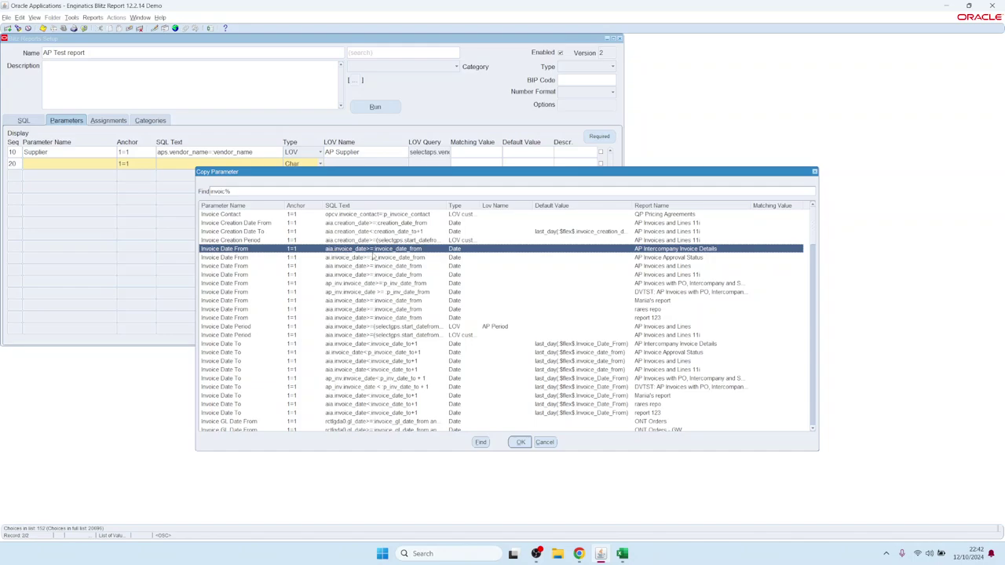
{"action": "double_click", "coordinate": [388, 250]}
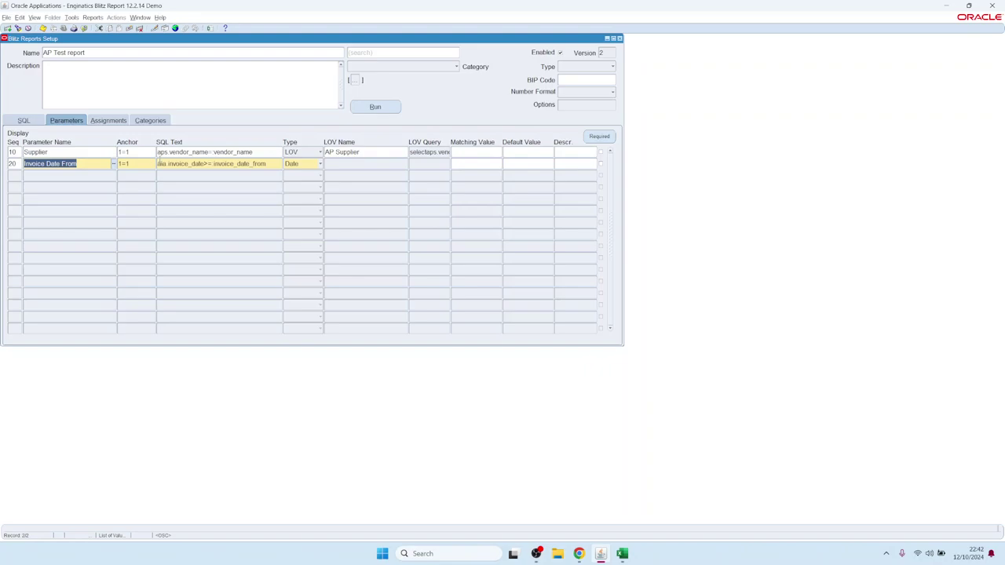
Step: Add a third parameter by finding those starting with "invoic" and copying an Invoice Date To parameter based on aia.invoice_date
{"action": "left_click", "coordinate": [63, 174]}
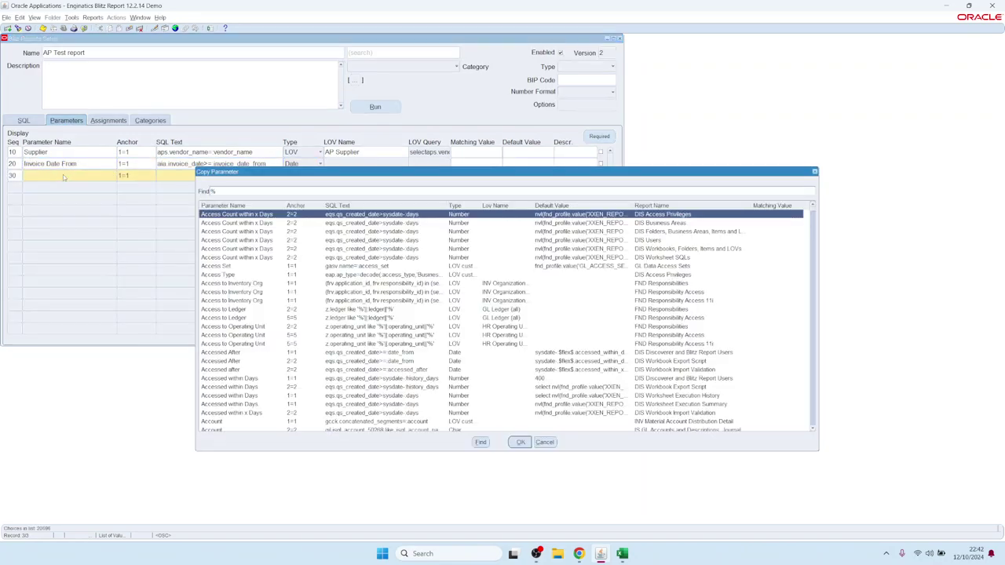
{"action": "type", "text": "invoic"}
{"action": "key", "text": "Down"}
{"action": "key", "text": "Down"}
{"action": "key", "text": "Down"}
{"action": "key", "text": "Down"}
{"action": "key", "text": "Down"}
{"action": "key", "text": "Down"}
{"action": "key", "text": "Down"}
{"action": "key", "text": "Down"}
{"action": "key", "text": "Down"}
{"action": "key", "text": "Down"}
{"action": "key", "text": "Down"}
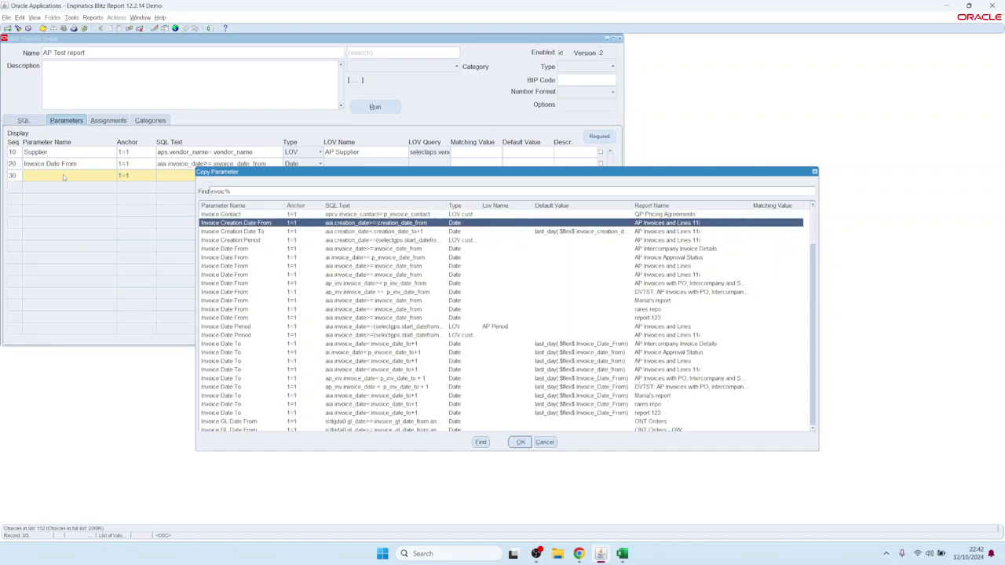
{"action": "key", "text": "Down"}
{"action": "key", "text": "Down"}
{"action": "key", "text": "Down"}
{"action": "key", "text": "Down"}
{"action": "key", "text": "Return"}
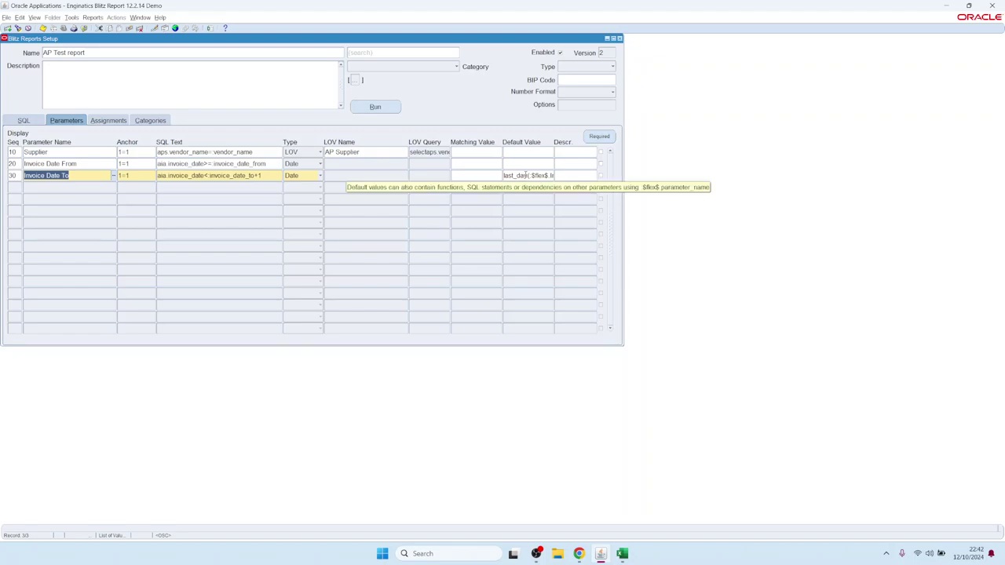
Step: Add a fourth parameter named Invoice Creation Date From with SQL text "aia.creation_date>=:inv_create_date_from" and type Date
{"action": "left_click", "coordinate": [62, 186]}
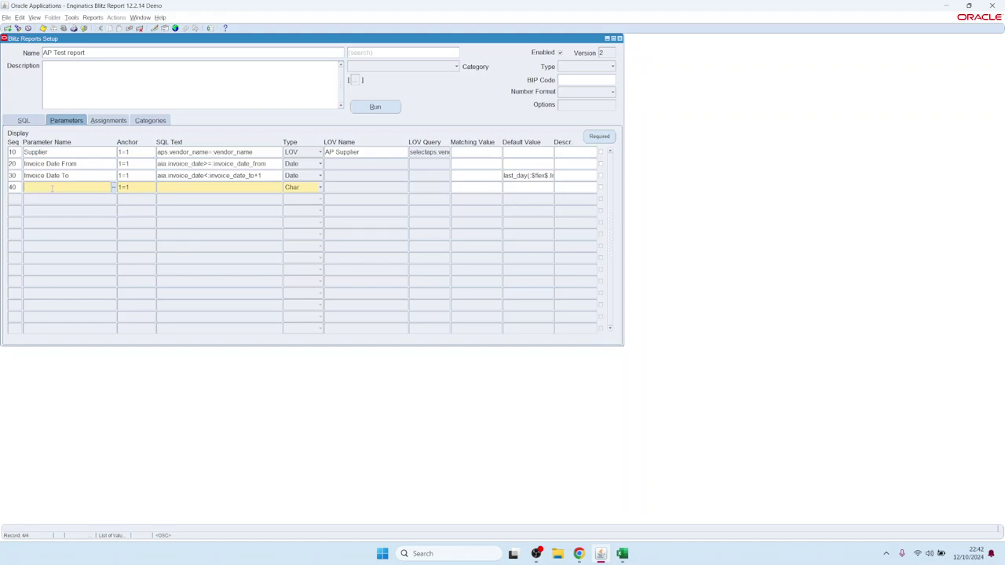
{"action": "type", "text": "Invoice "}
{"action": "type", "text": "Creatin"}
{"action": "type", "text": "on Dat"}
{"action": "type", "text": "e From"}
{"action": "type", "text": "aia"}
{"action": "type", "text": ".c"}
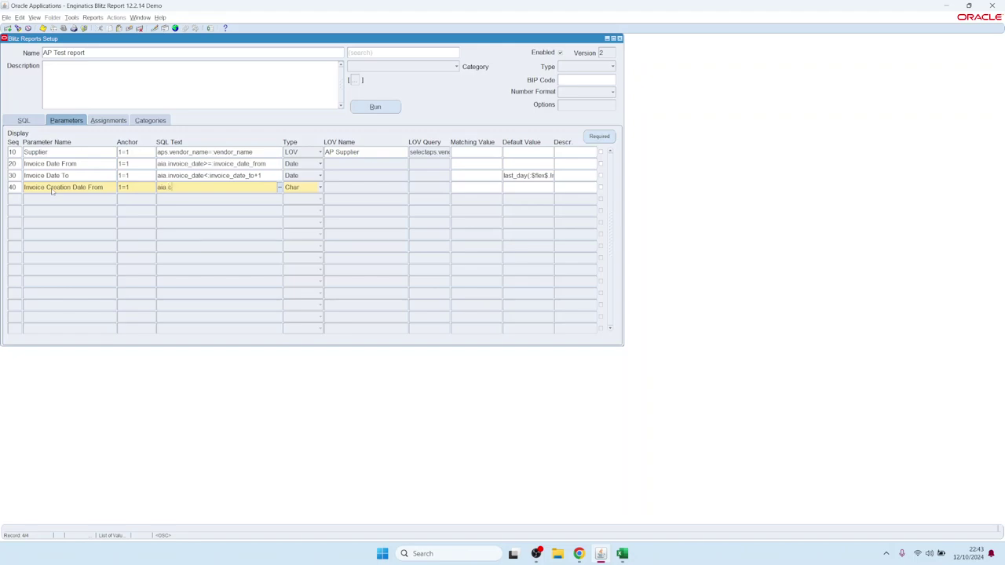
{"action": "type", "text": "reation_date"}
{"action": "type", "text": ">= inv_create_date_from"}
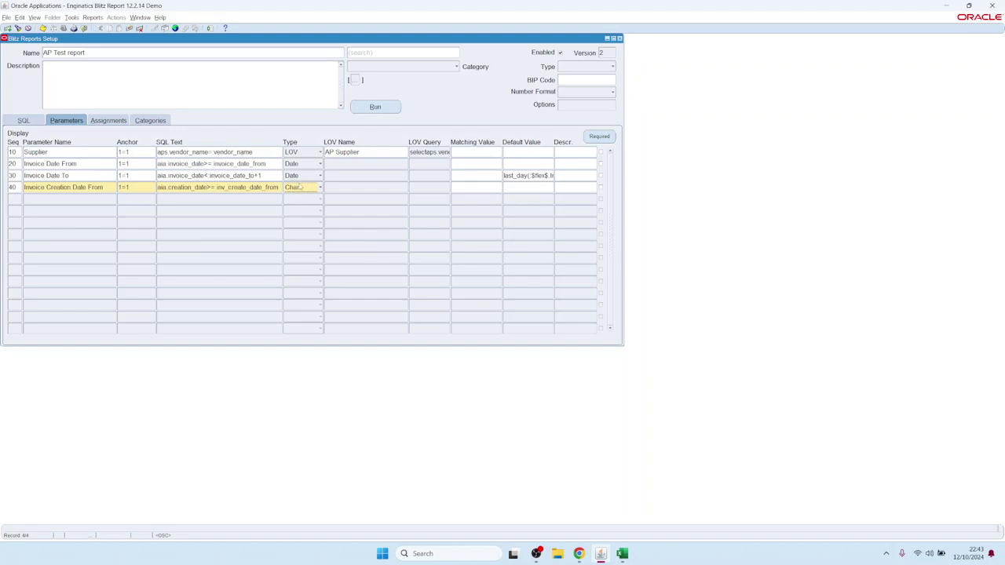
{"action": "left_click", "coordinate": [302, 188]}
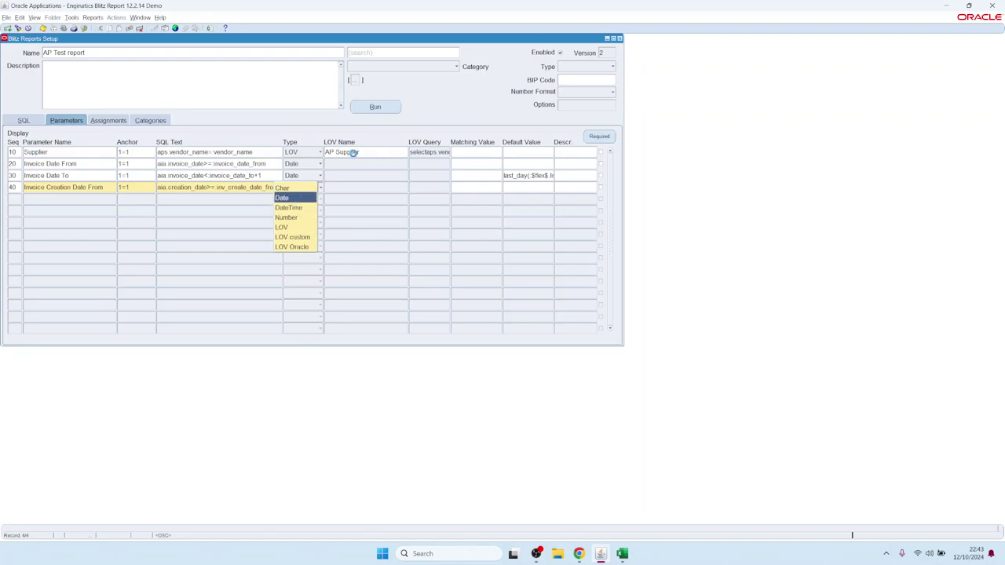
{"action": "left_click", "coordinate": [353, 153]}
Step: Open the run window for AP Test report, set Invoice Creation Date From to 01-JAN-2022 and run the report
{"action": "left_click", "coordinate": [376, 106]}
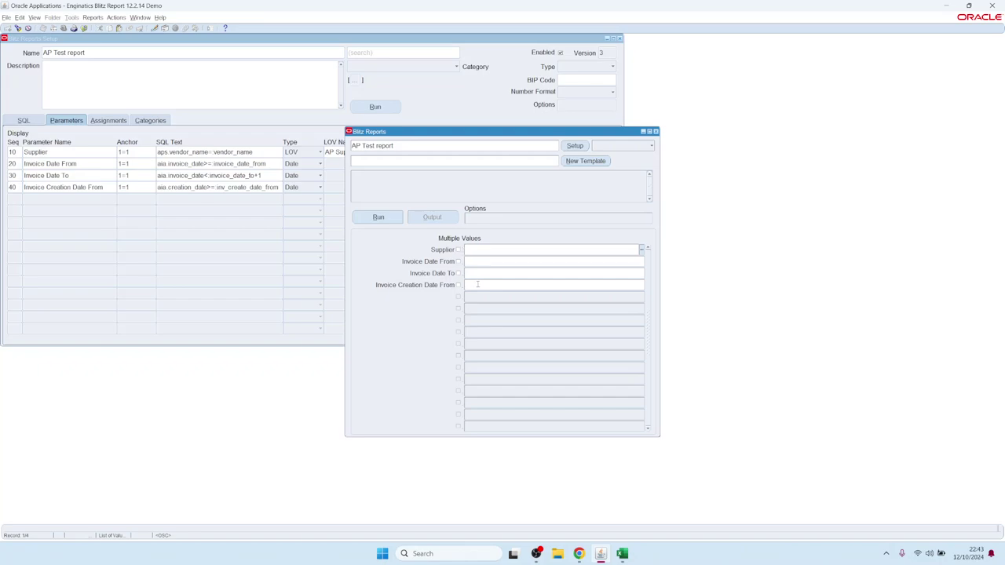
{"action": "left_click", "coordinate": [478, 285]}
{"action": "type", "text": "1jan2022"}
{"action": "key", "text": "Tab"}
{"action": "left_click", "coordinate": [397, 220]}
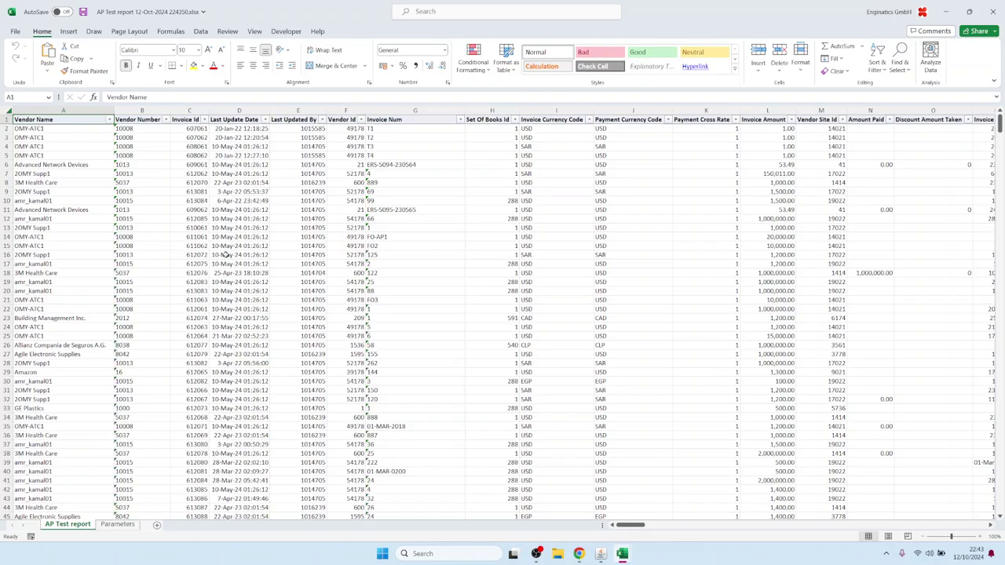
Step: Switch back to Oracle Applications, create a new template for AP Test report and display Vendor Name and Vendor Number
{"action": "left_click_drag", "start_coordinate": [628, 526], "coordinate": [601, 558]}
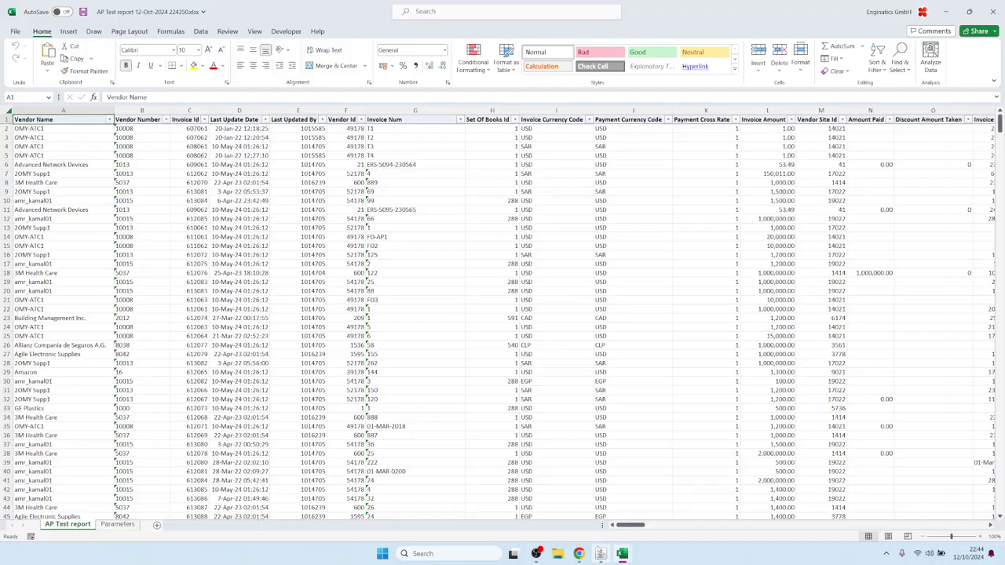
{"action": "left_click", "coordinate": [600, 554]}
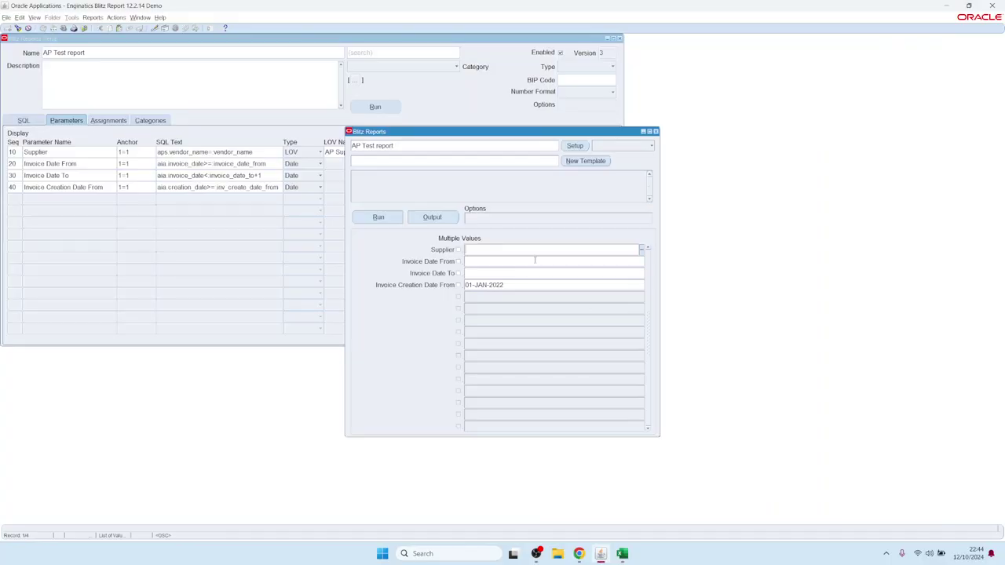
{"action": "left_click", "coordinate": [530, 161]}
{"action": "left_click", "coordinate": [567, 162]}
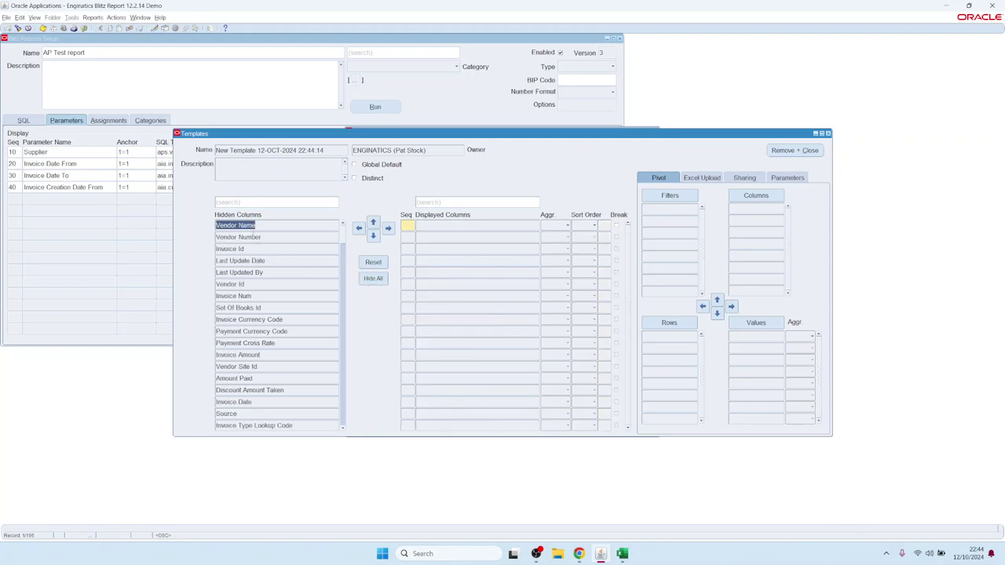
{"action": "left_click", "coordinate": [235, 237], "text": "shift"}
{"action": "left_click", "coordinate": [388, 228]}
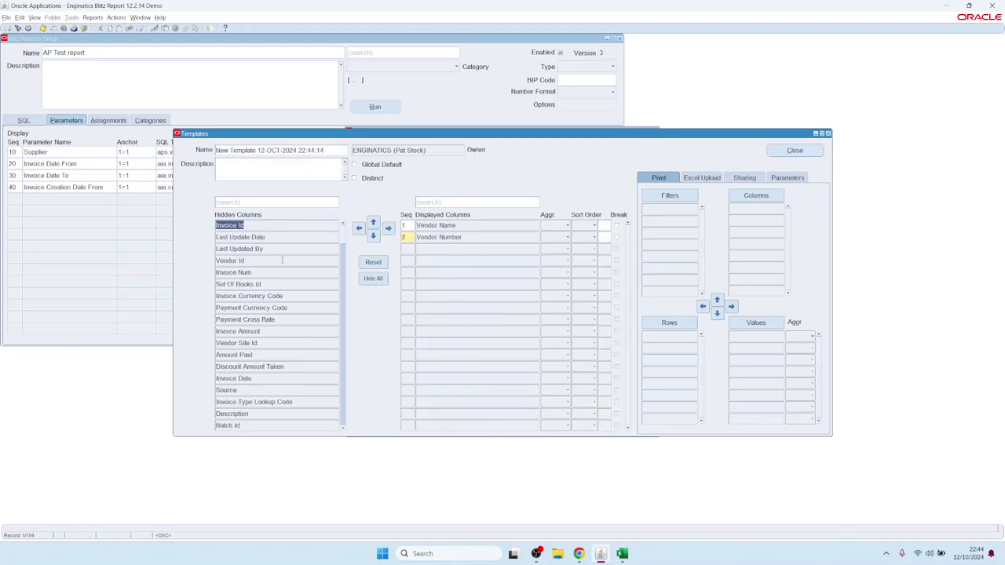
Step: Add Invoice Num, Invoice Currency Code, Invoice Amount, Amount Paid, Invoice Date, Source and Invoice Type Lookup Code to the template's displayed columns
{"action": "left_click", "coordinate": [244, 273]}
{"action": "left_click", "coordinate": [255, 296], "text": "ctrl"}
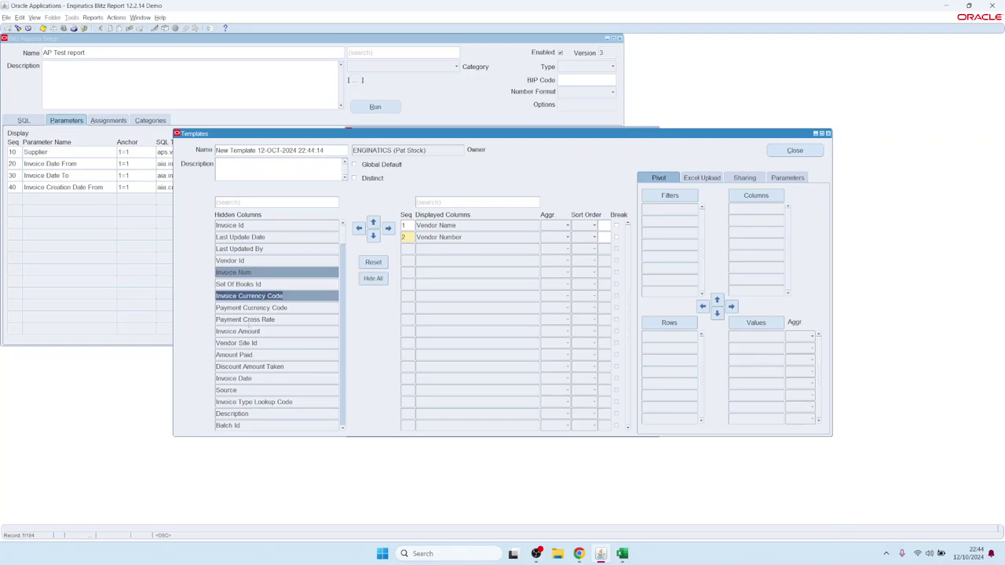
{"action": "left_click", "coordinate": [237, 331], "text": "ctrl"}
{"action": "left_click", "coordinate": [242, 355], "text": "ctrl"}
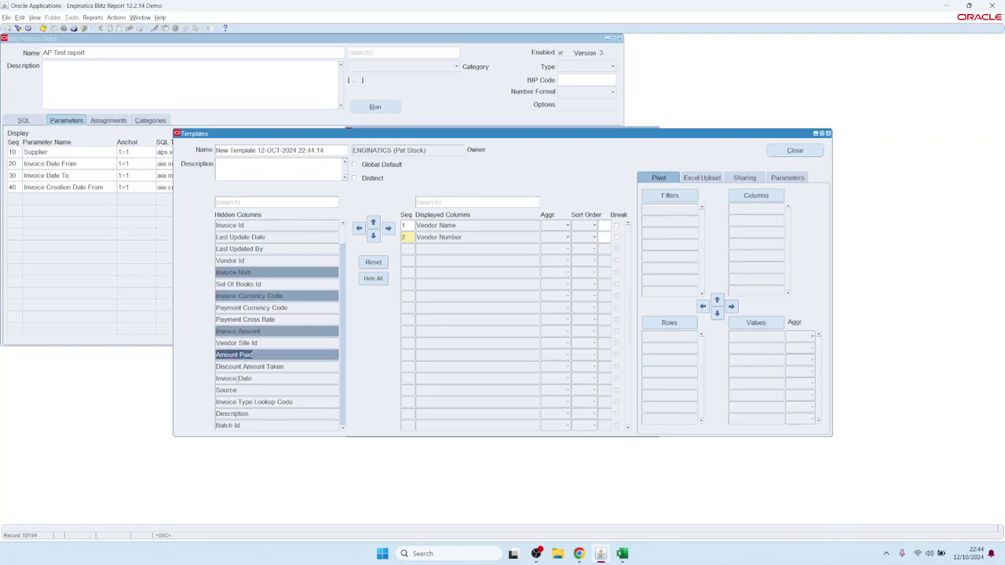
{"action": "left_click", "coordinate": [237, 378], "text": "ctrl"}
{"action": "left_click", "coordinate": [237, 391], "text": "ctrl"}
{"action": "left_click", "coordinate": [240, 401], "text": "ctrl"}
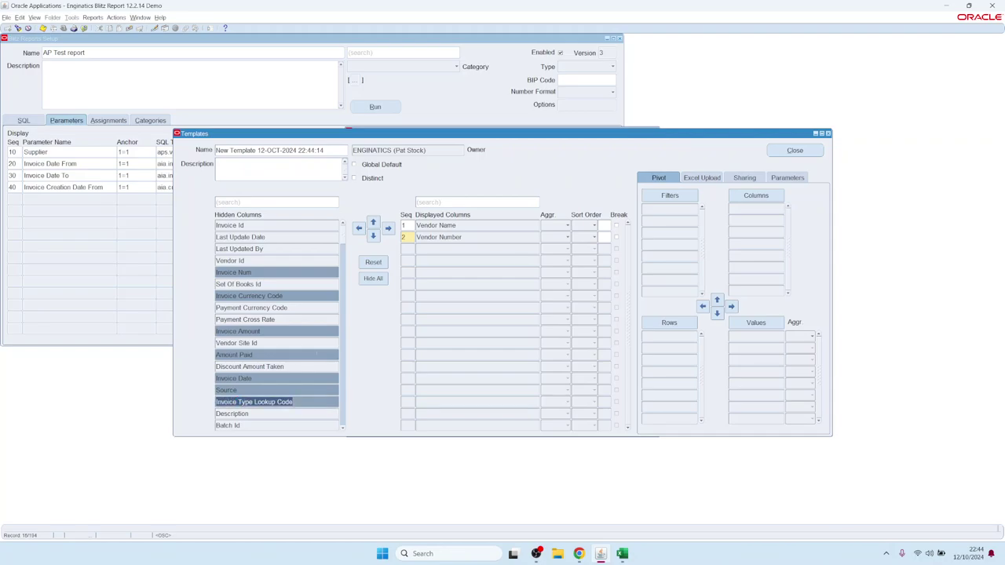
{"action": "left_click", "coordinate": [388, 228]}
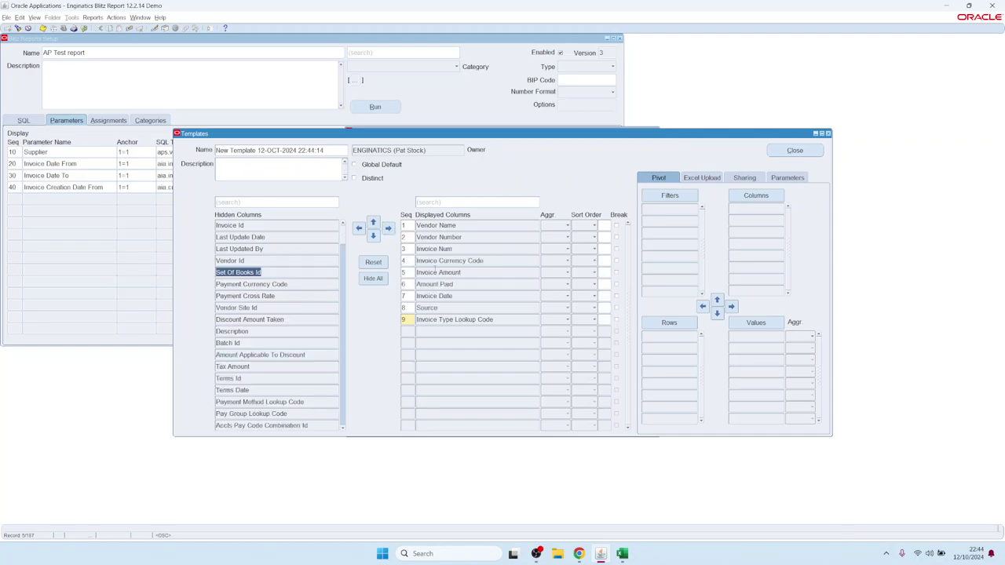
Step: Move Invoice Currency Code, Invoice Amount and Amount Paid to the end of the displayed columns, below Invoice Type Lookup Code
{"action": "left_click", "coordinate": [453, 262]}
{"action": "left_click", "coordinate": [436, 284], "text": "shift"}
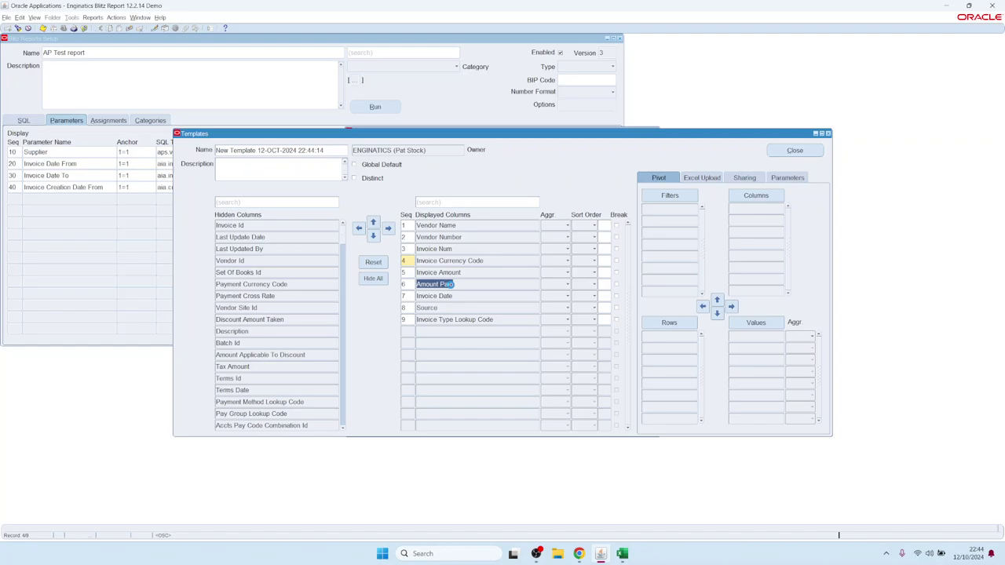
{"action": "left_click", "coordinate": [374, 223]}
{"action": "left_click", "coordinate": [374, 237]}
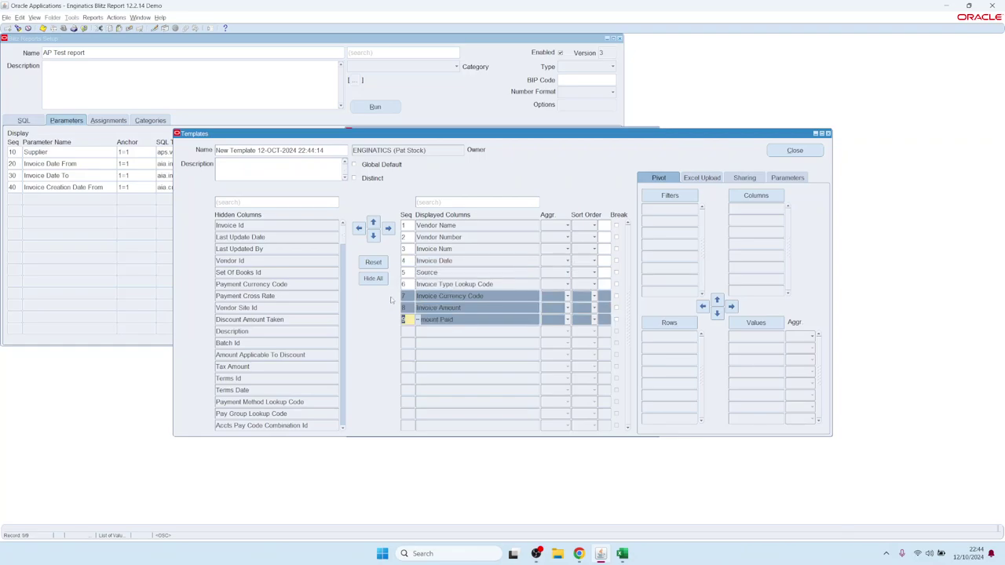
Step: Close the template editor and run AP Test report with the new template
{"action": "left_click_drag", "start_coordinate": [669, 131], "coordinate": [735, 158]}
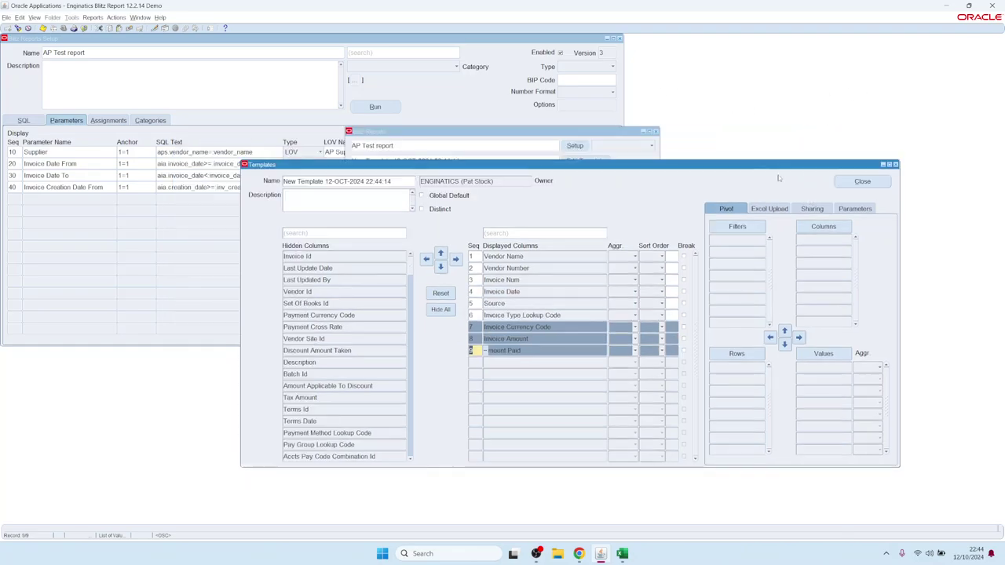
{"action": "left_click", "coordinate": [860, 182]}
{"action": "left_click", "coordinate": [379, 217]}
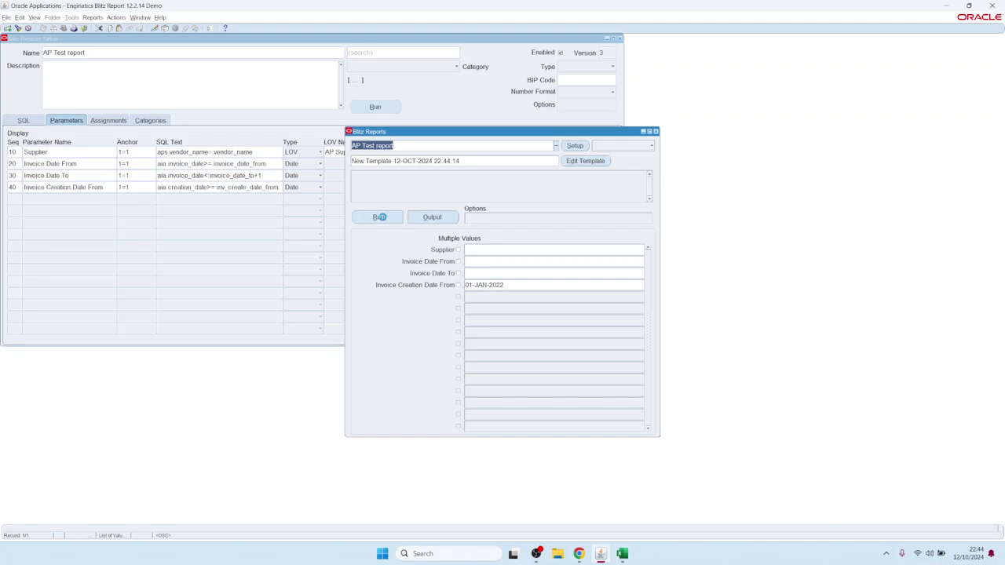
{"action": "left_click_drag", "start_coordinate": [415, 132], "coordinate": [148, 88]}
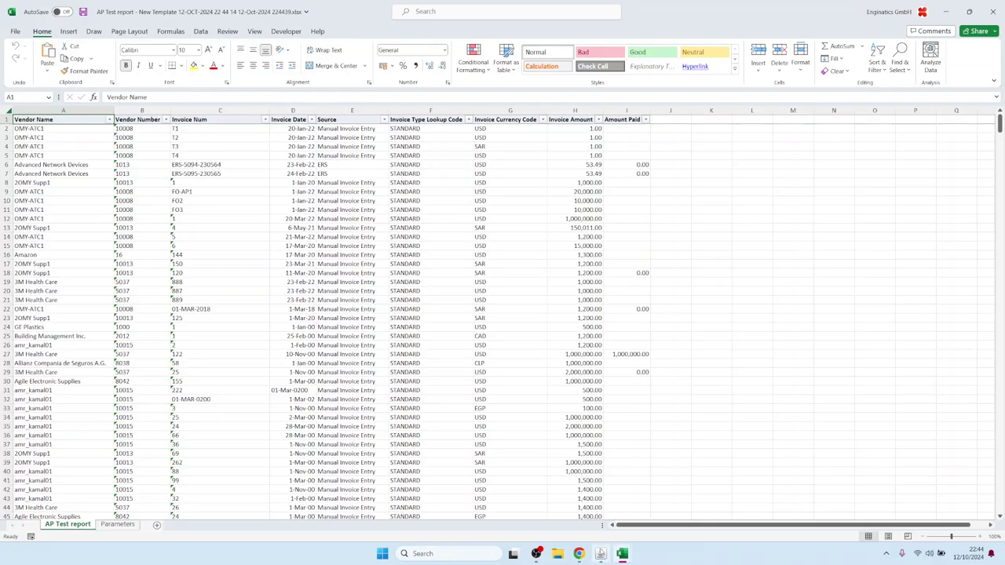
Step: Return to Oracle Applications, clear the Invoice Creation Date From value and rerun the report with the template
{"action": "left_click", "coordinate": [601, 554]}
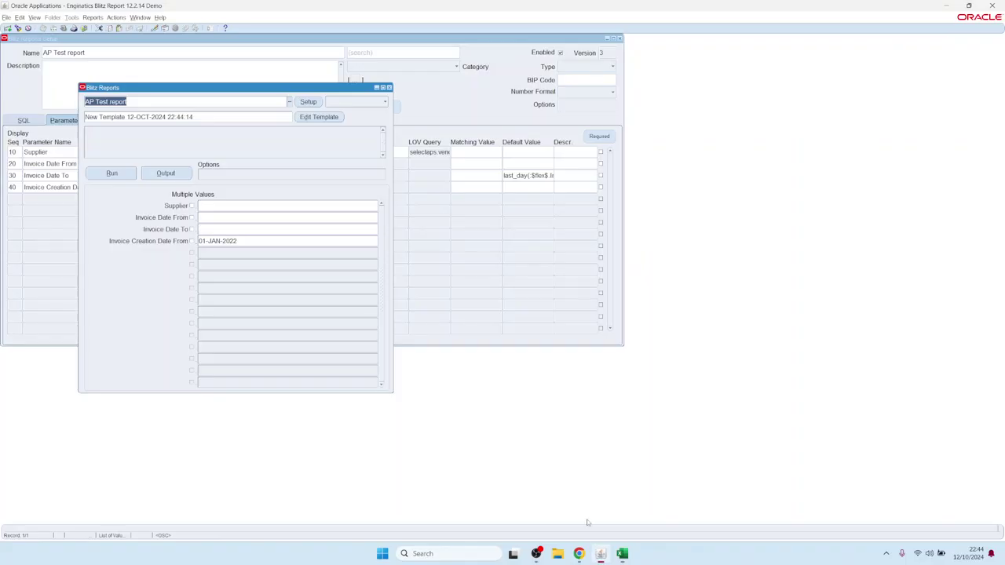
{"action": "left_click", "coordinate": [246, 240]}
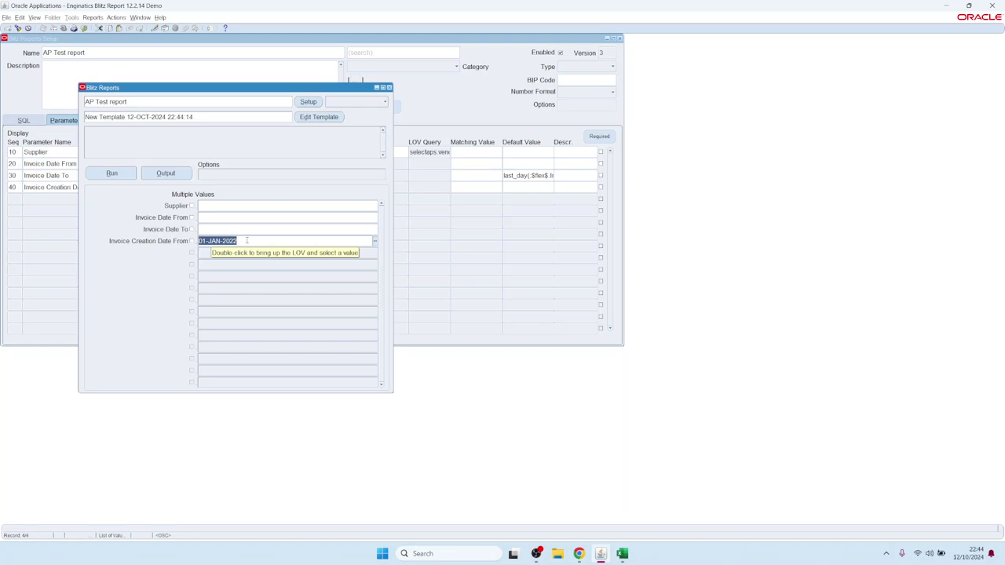
{"action": "key", "text": "Delete"}
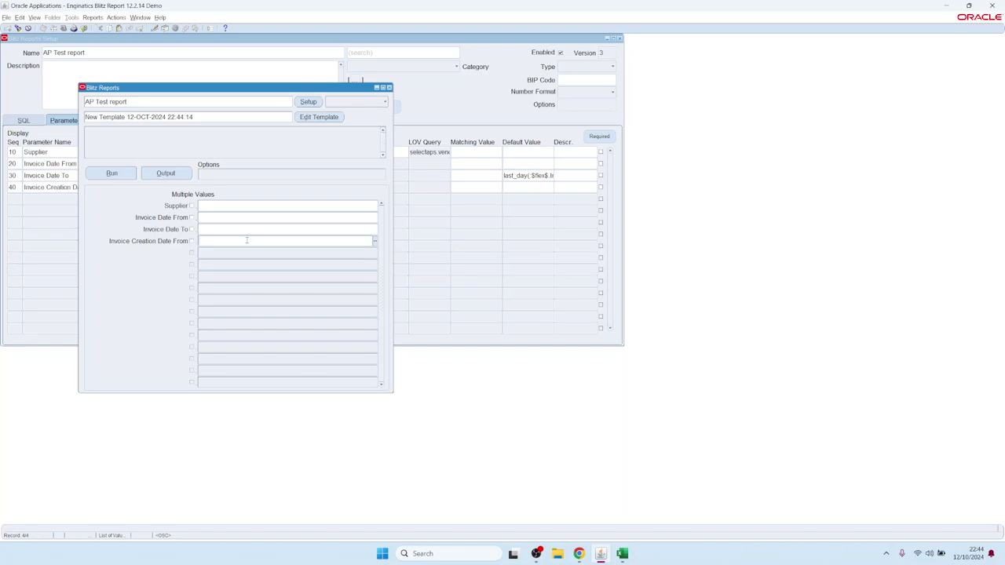
{"action": "left_click", "coordinate": [112, 175]}
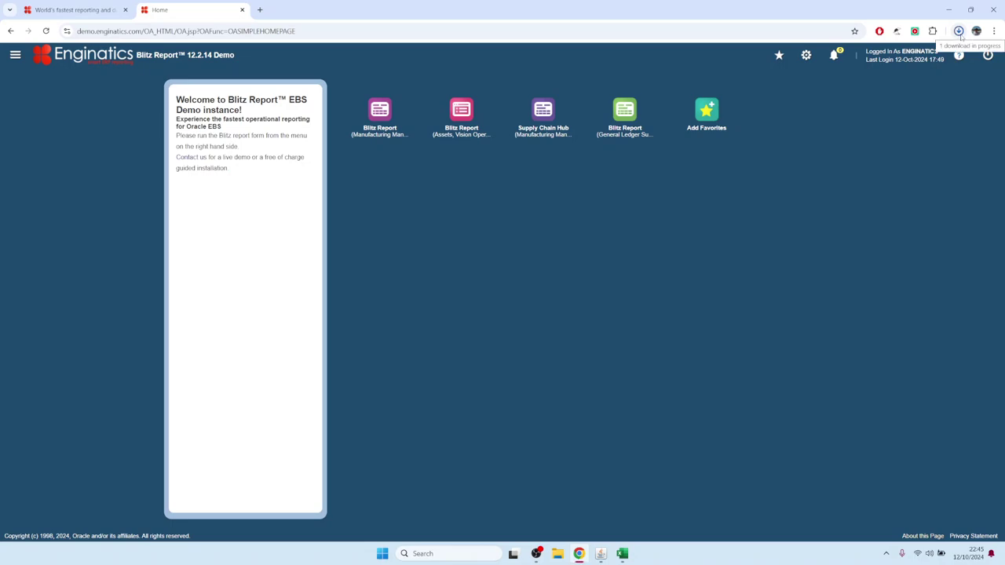
Step: Check the browser download and examine the new Excel output's invoice rows down to the last record
{"action": "left_click", "coordinate": [959, 31]}
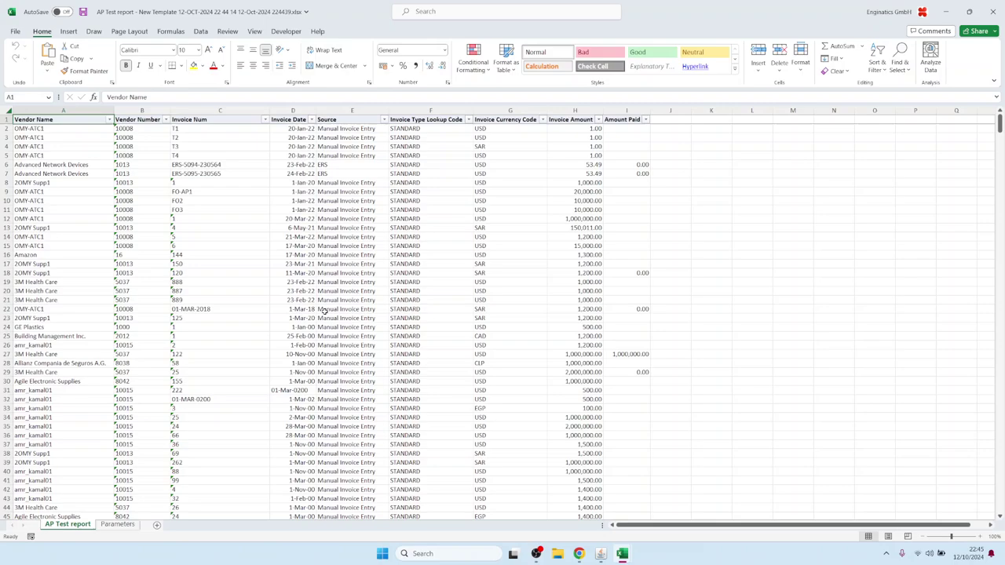
{"action": "left_click", "coordinate": [172, 265]}
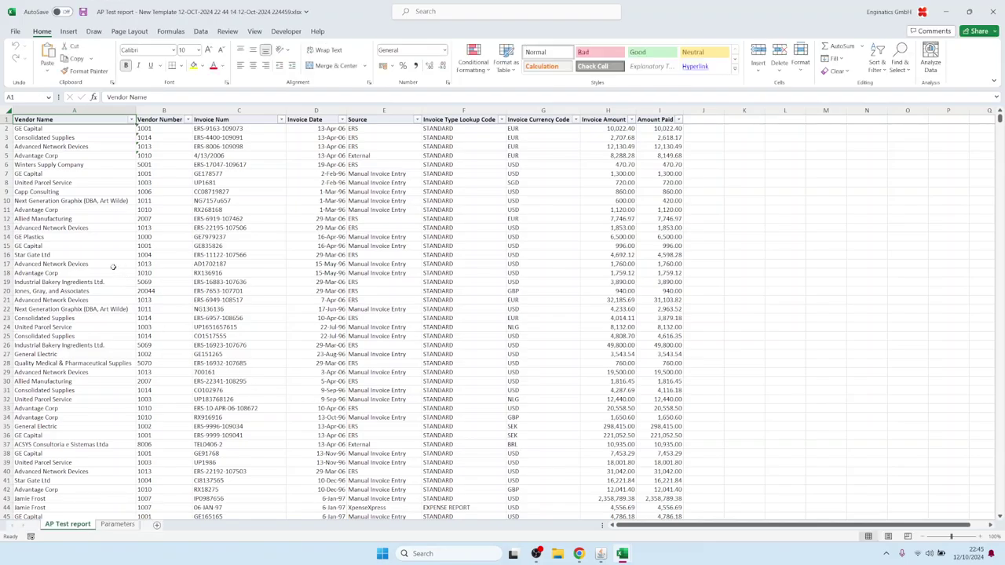
{"action": "left_click", "coordinate": [98, 246]}
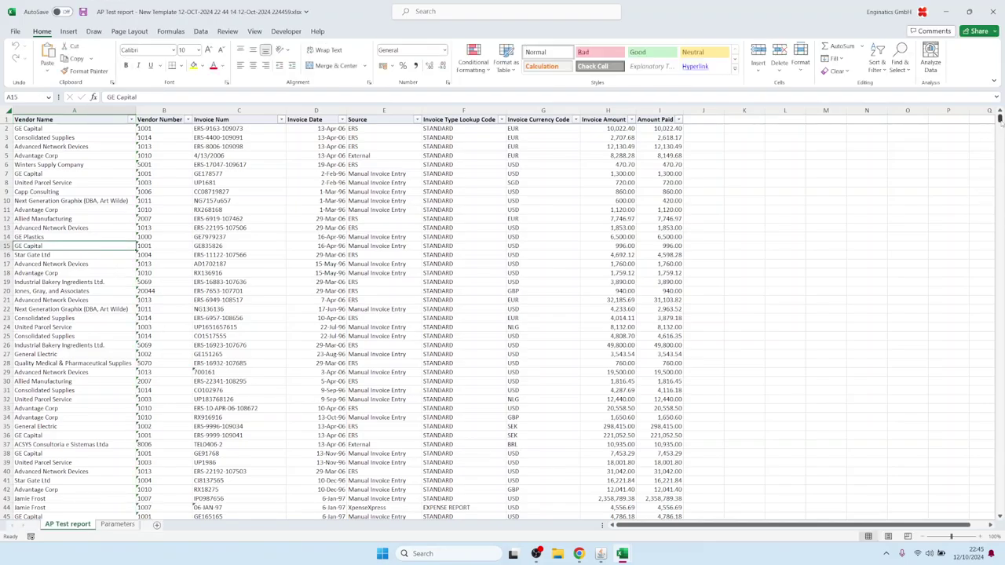
{"action": "left_click_drag", "start_coordinate": [1002, 120], "coordinate": [1001, 510]}
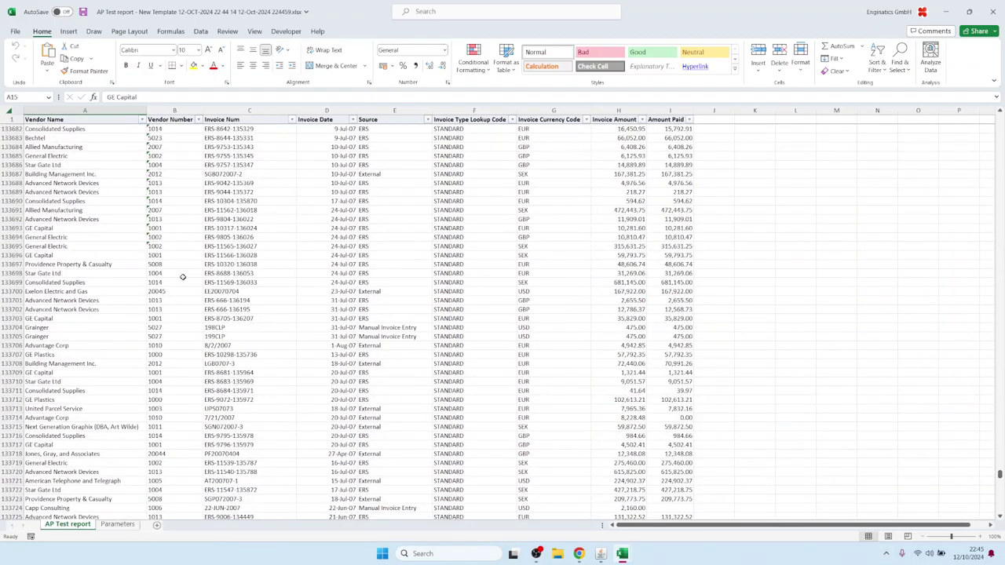
{"action": "left_click", "coordinate": [112, 291]}
{"action": "key", "text": "ctrl+Down"}
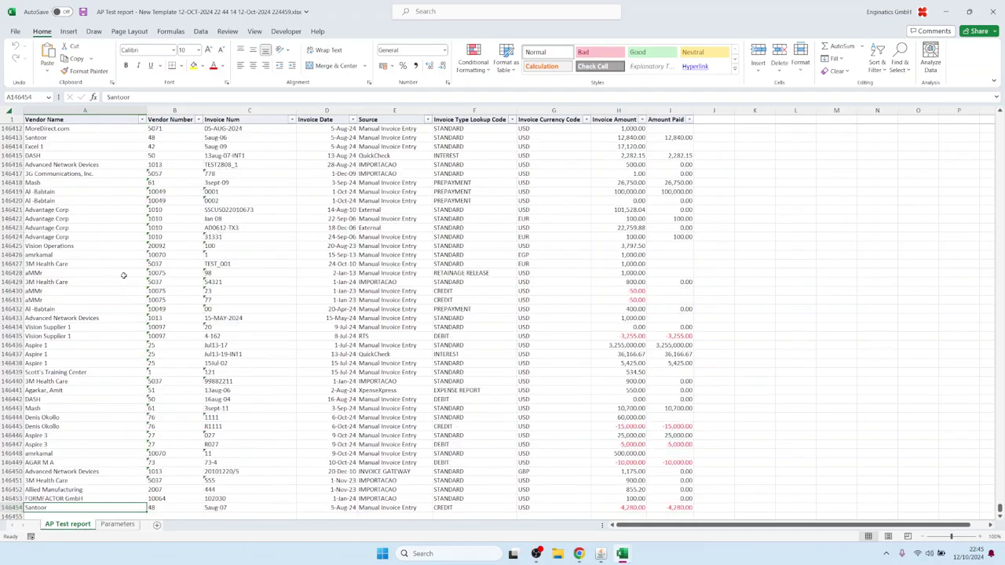
{"action": "left_click", "coordinate": [124, 318]}
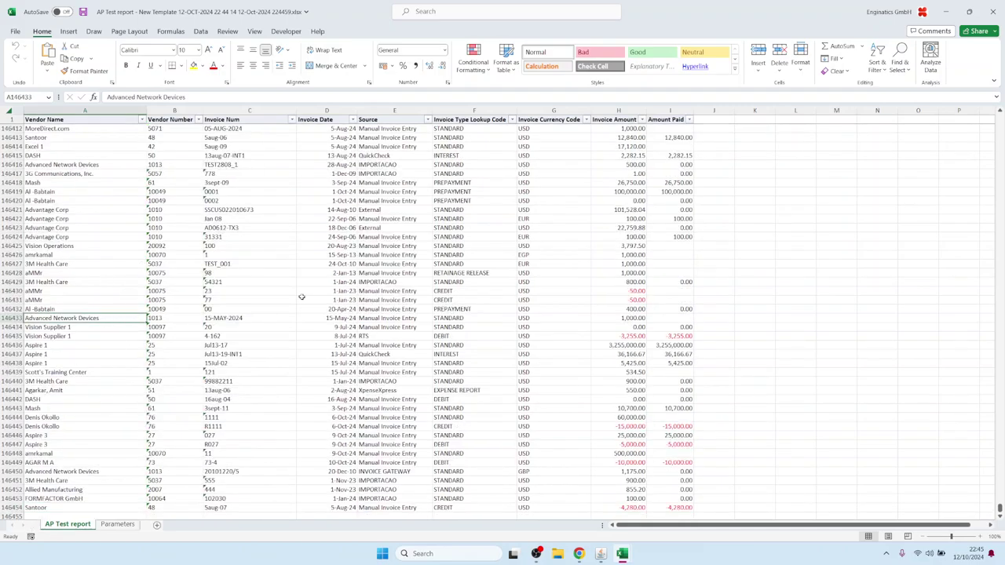
{"action": "left_click", "coordinate": [302, 299]}
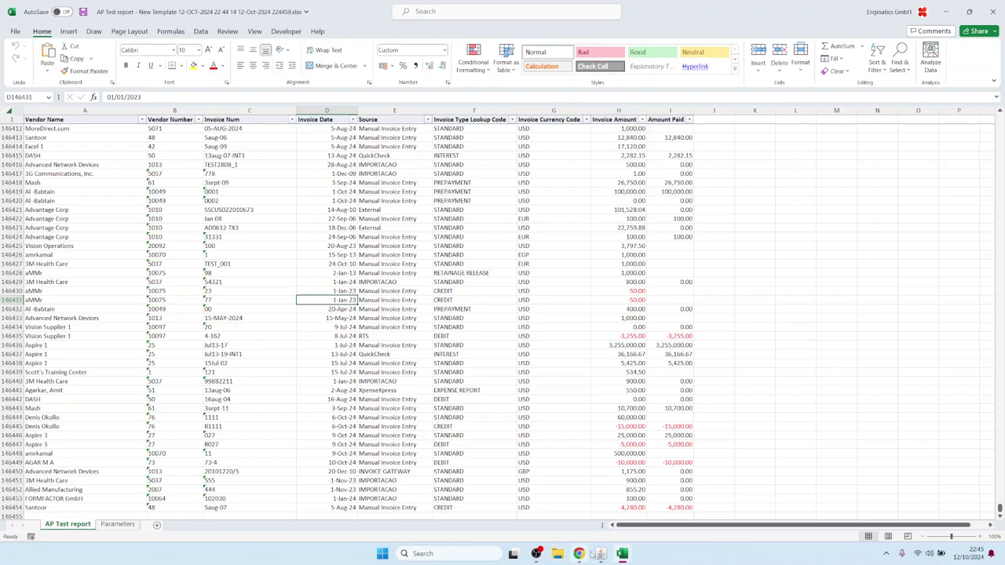
Step: Return to Oracle Applications and open the setup of AP Test report from its run window
{"action": "mouse_move", "coordinate": [600, 556]}
{"action": "left_click", "coordinate": [598, 496]}
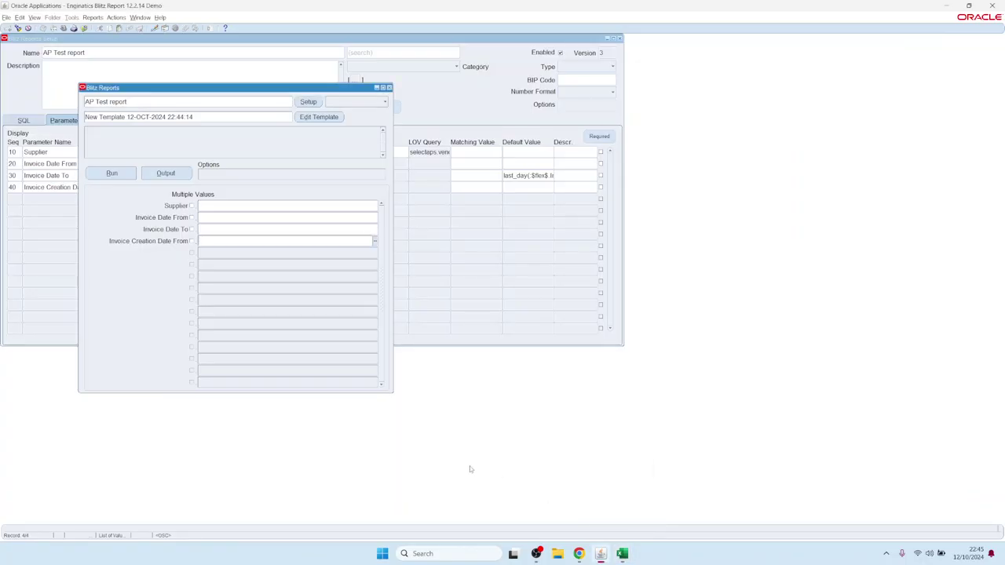
{"action": "left_click", "coordinate": [287, 218]}
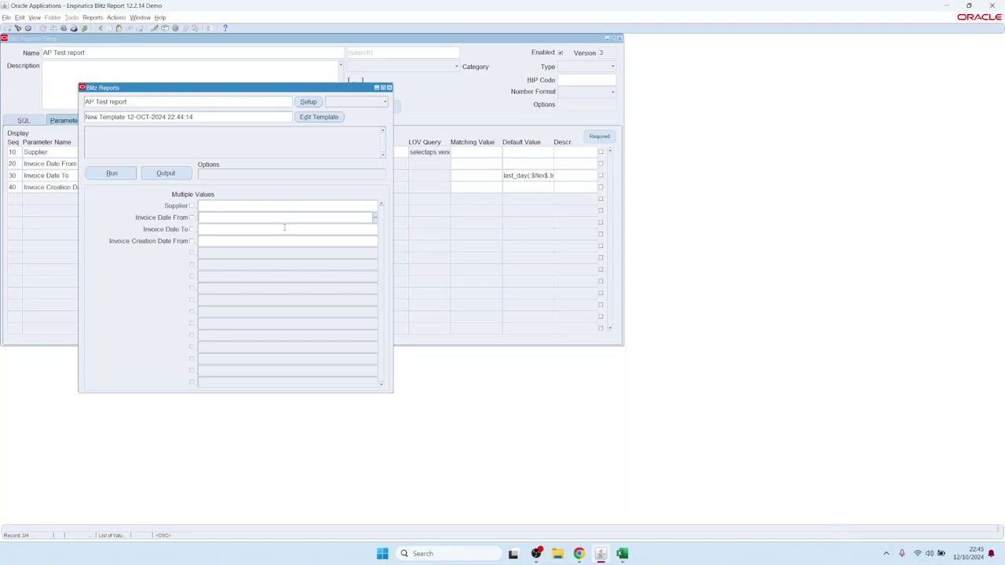
{"action": "left_click", "coordinate": [308, 103]}
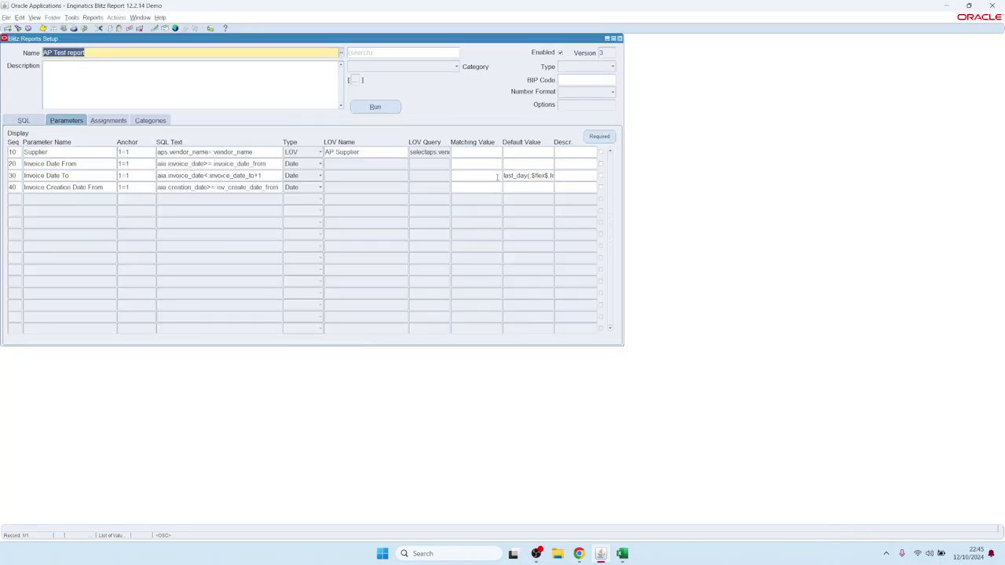
Step: Mark the Invoice Date From and Invoice Date To parameters as required and open the run window to check them
{"action": "left_click", "coordinate": [601, 164]}
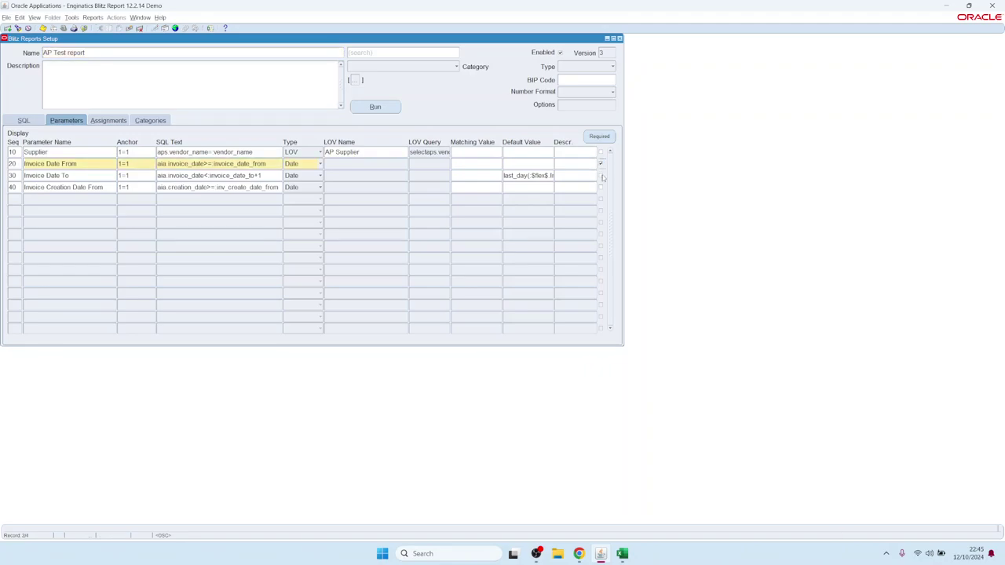
{"action": "left_click", "coordinate": [602, 176]}
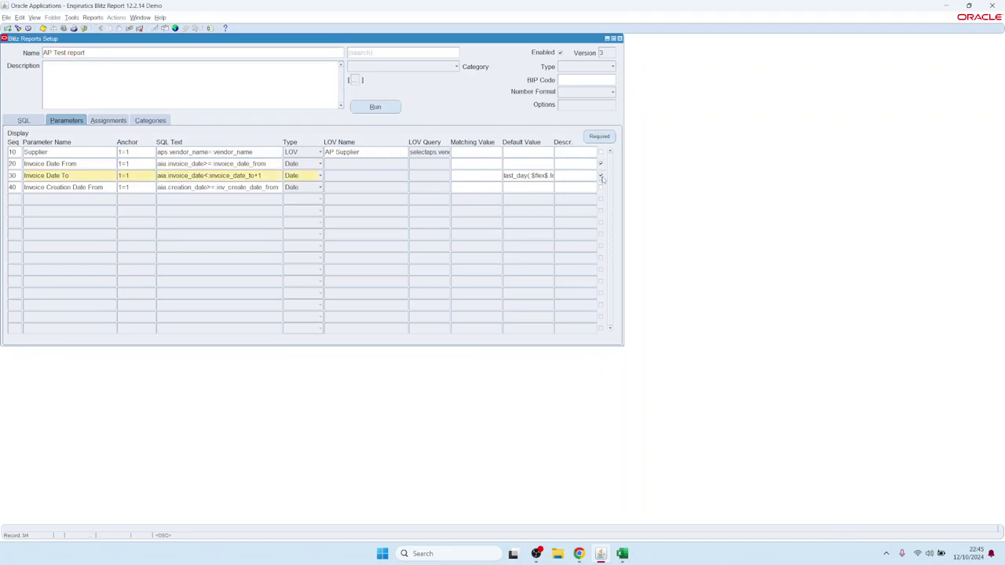
{"action": "left_click", "coordinate": [379, 108]}
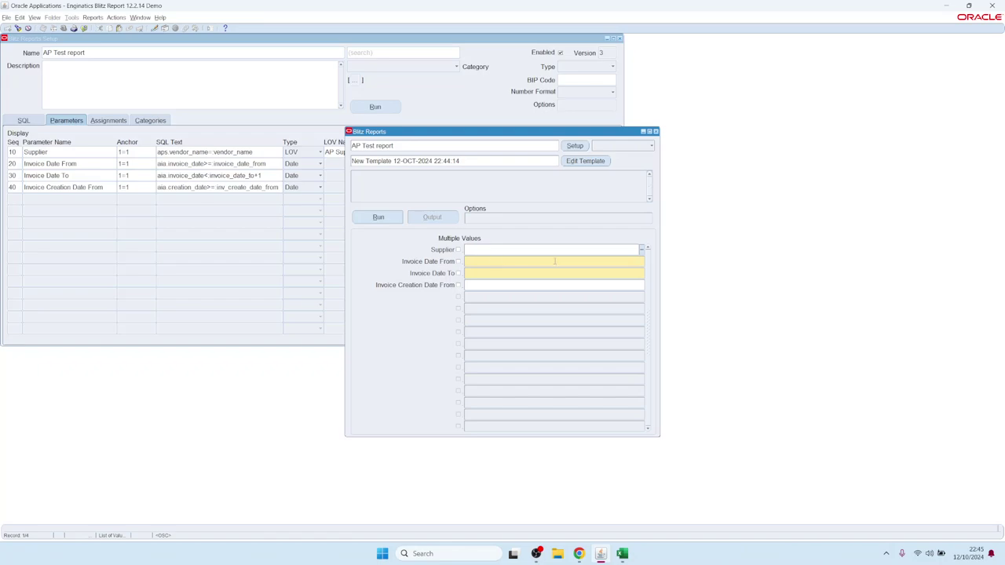
{"action": "left_click", "coordinate": [599, 259]}
Step: Go back to the report setup and remove the required flags from Invoice Date From and Invoice Date To
{"action": "left_click", "coordinate": [573, 147]}
{"action": "left_click", "coordinate": [602, 165]}
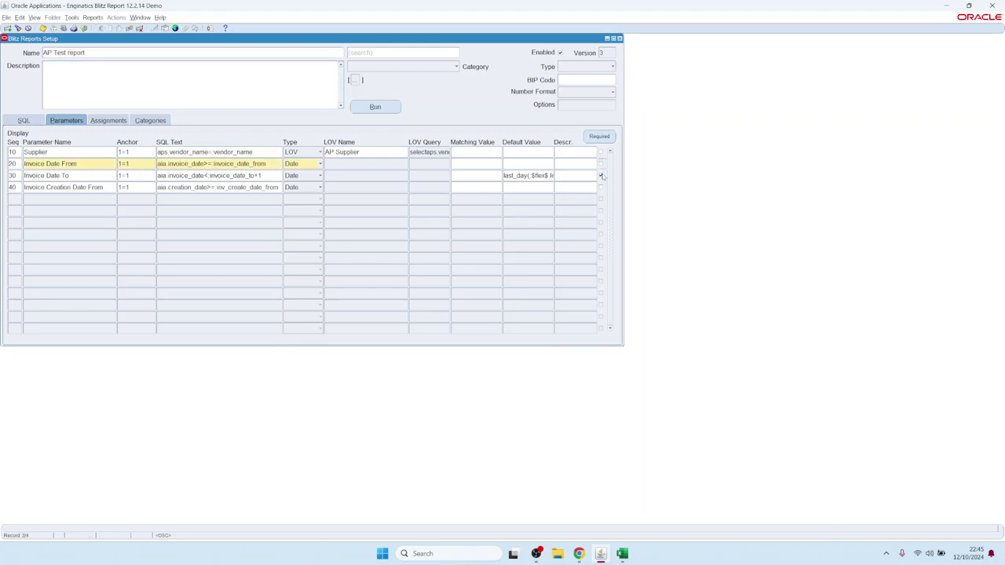
{"action": "left_click", "coordinate": [601, 175]}
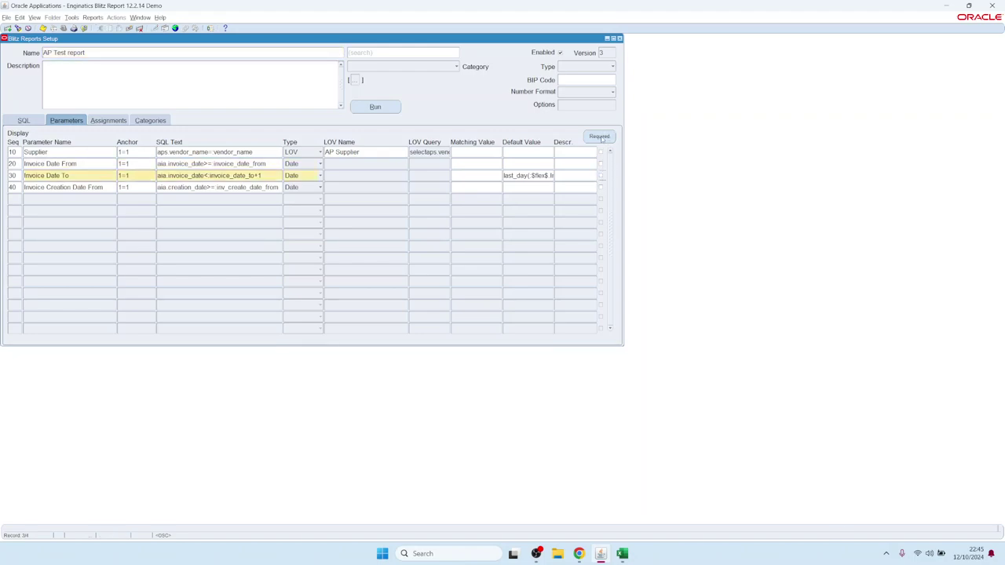
Step: Generate the default 'at least one parameter' rule in the advanced required parameters and test it by running the report without values
{"action": "left_click", "coordinate": [600, 137]}
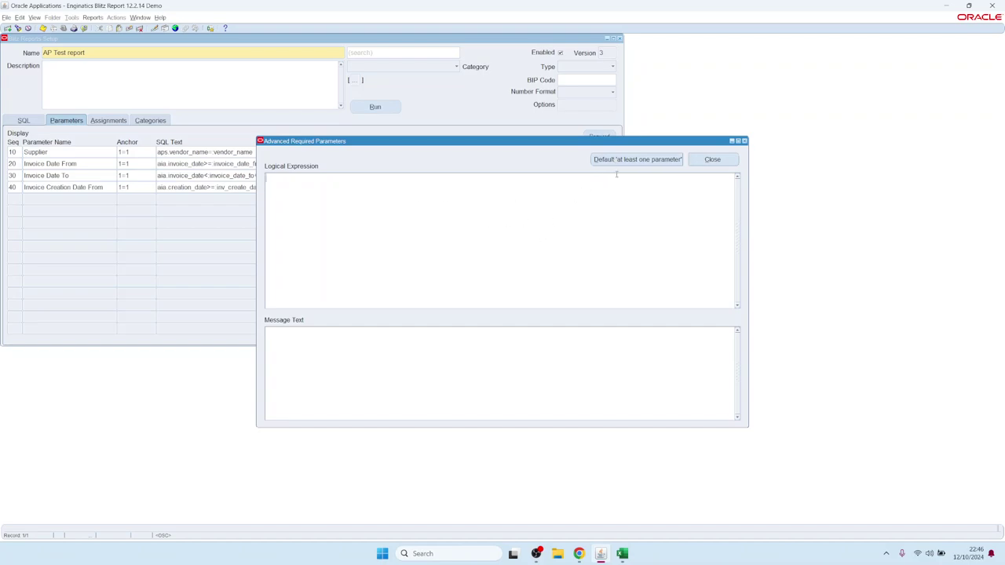
{"action": "left_click", "coordinate": [643, 159]}
{"action": "left_click", "coordinate": [712, 160]}
{"action": "left_click", "coordinate": [375, 107]}
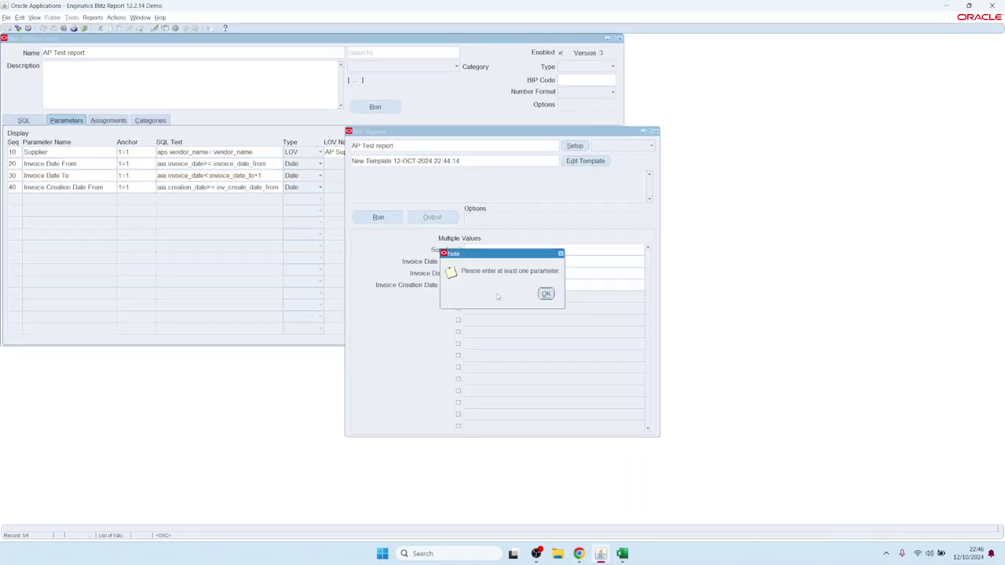
{"action": "left_click", "coordinate": [547, 295]}
Step: Reopen the advanced required parameters and delete the Invoice_Creation_Date_From condition and the trailing "or" from the logical expression
{"action": "left_click", "coordinate": [576, 146]}
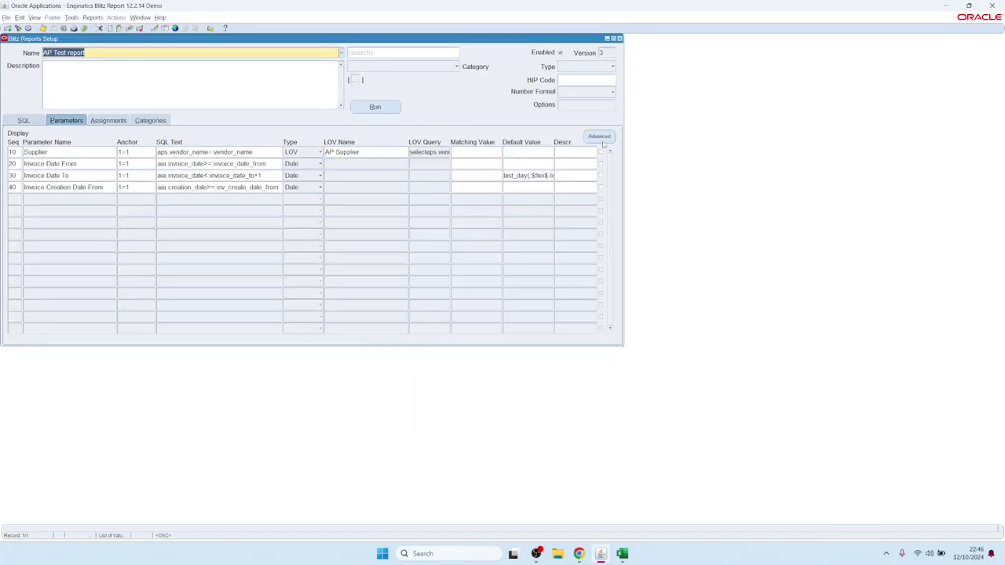
{"action": "left_click", "coordinate": [599, 137]}
{"action": "left_click", "coordinate": [305, 188]}
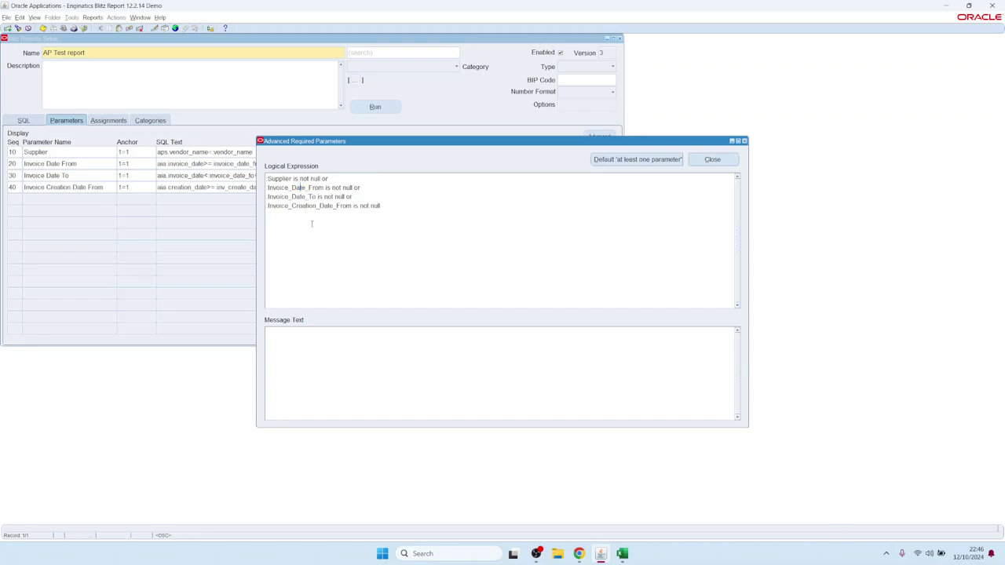
{"action": "key", "text": "Down"}
{"action": "key", "text": "End"}
{"action": "key", "text": "shift+Down"}
{"action": "key", "text": "shift+End"}
{"action": "key", "text": "BackSpace"}
{"action": "key", "text": "BackSpace"}
{"action": "key", "text": "BackSpace"}
{"action": "key", "text": "BackSpace"}
Step: Move Invoice_Date_To in front of Invoice_Date_From in the logical expression, with a minus sign between them
{"action": "key", "text": "shift+Home"}
{"action": "key", "text": "ctrl+c"}
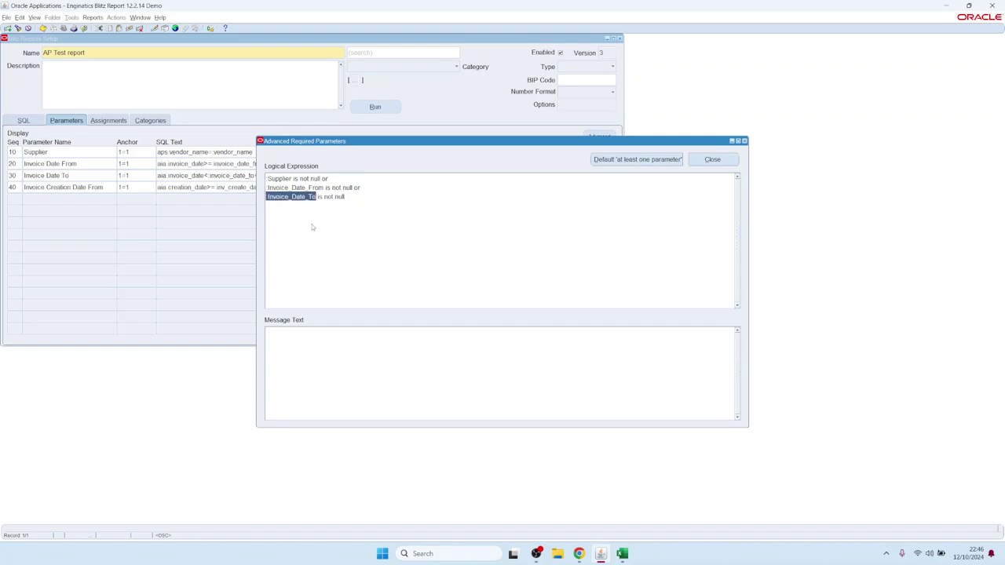
{"action": "key", "text": "BackSpace"}
{"action": "key", "text": "ctrl+v"}
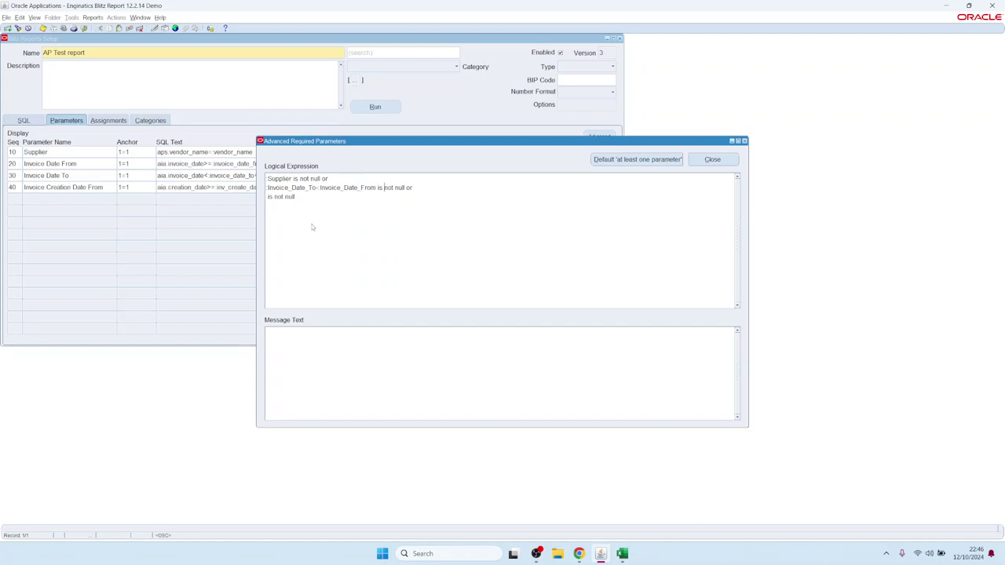
Step: Replace everything after Invoice_Date_From with <=365, keeping the Supplier is not null condition as the first line
{"action": "key", "text": "shift+Left"}
{"action": "key", "text": "shift+Left"}
{"action": "key", "text": "shift+Left"}
{"action": "key", "text": "shift+Left"}
{"action": "key", "text": "shift+Left"}
{"action": "key", "text": "shift+Left"}
{"action": "key", "text": "shift+Left"}
{"action": "key", "text": "shift+Left"}
{"action": "key", "text": "shift+Left"}
{"action": "key", "text": "shift+Left"}
{"action": "key", "text": "shift+Left"}
{"action": "key", "text": "shift+Left"}
{"action": "key", "text": "shift+Left"}
{"action": "key", "text": "shift+Left"}
{"action": "key", "text": "shift+Left"}
{"action": "key", "text": "shift+Left"}
{"action": "key", "text": "shift+Left"}
{"action": "key", "text": "shift+Left"}
{"action": "key", "text": "shift+Left"}
{"action": "key", "text": "shift+Left"}
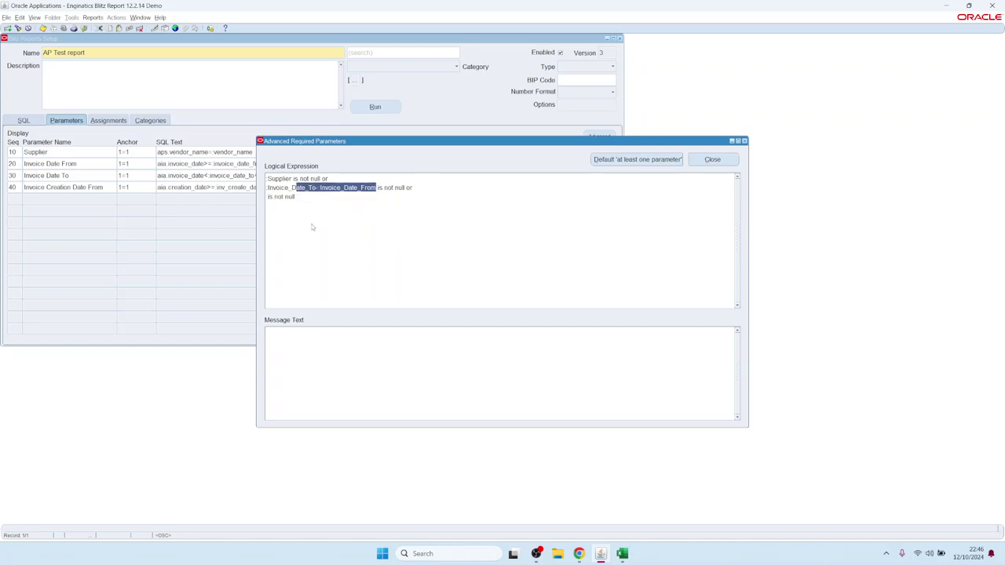
{"action": "key", "text": "Left"}
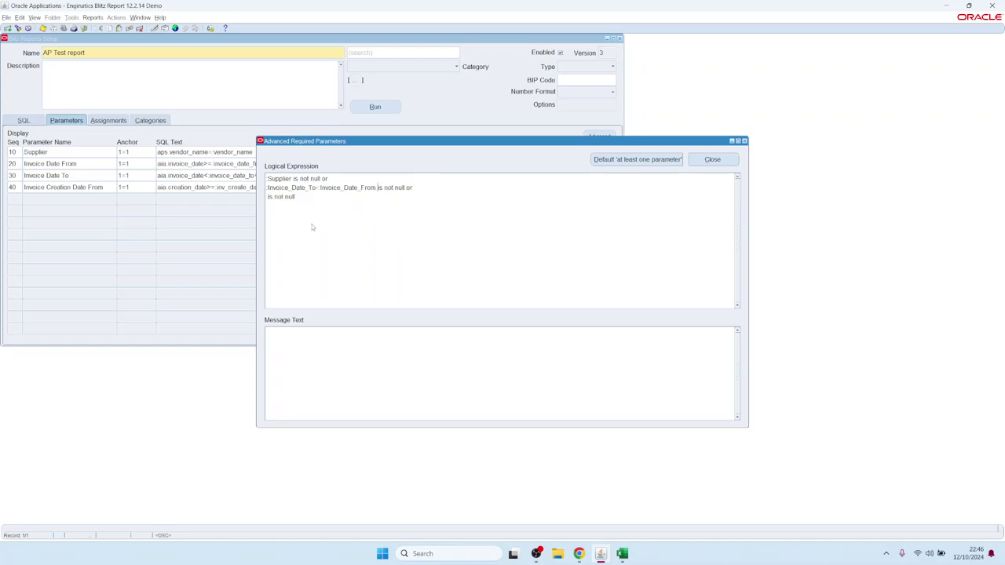
{"action": "key", "text": "ctrl+shift+End"}
{"action": "key", "text": "Delete"}
{"action": "type", "text": "<=365"}
{"action": "left_click", "coordinate": [298, 179]}
{"action": "left_click_drag", "start_coordinate": [296, 179], "coordinate": [265, 179]}
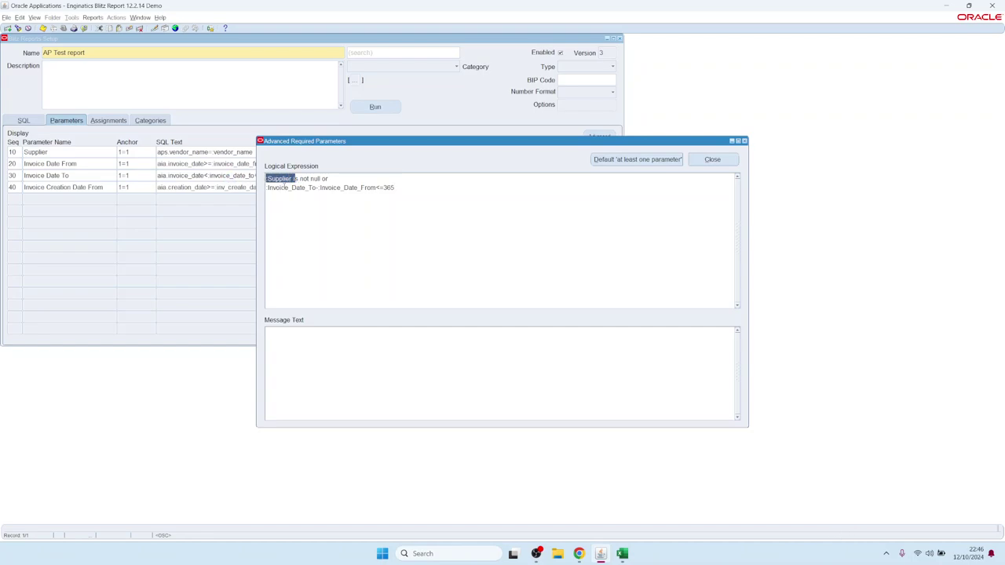
Step: Set the message text to "Please enter a supplier name or date range up to 1 year" and close the advanced required parameters
{"action": "left_click", "coordinate": [316, 346]}
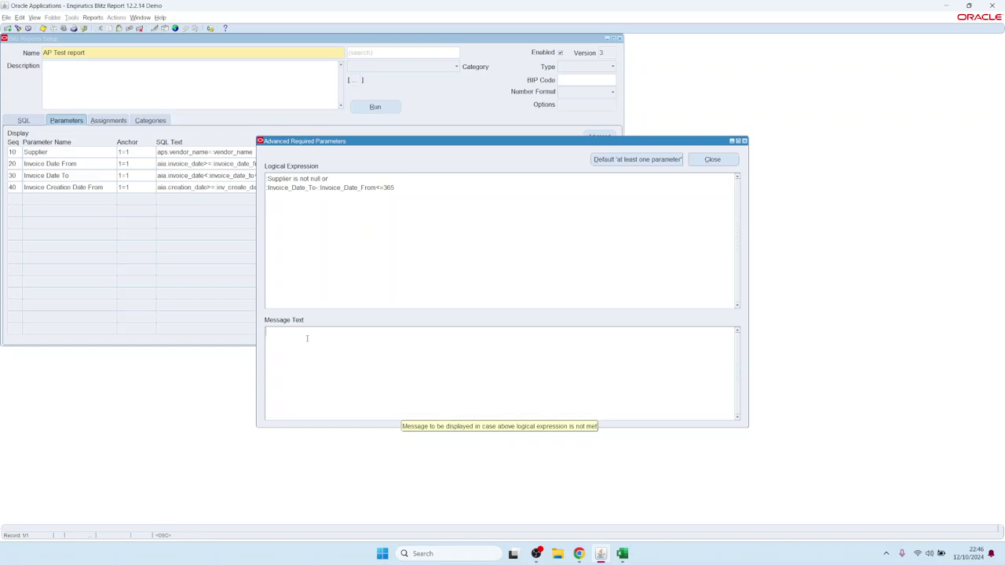
{"action": "type", "text": "Please"}
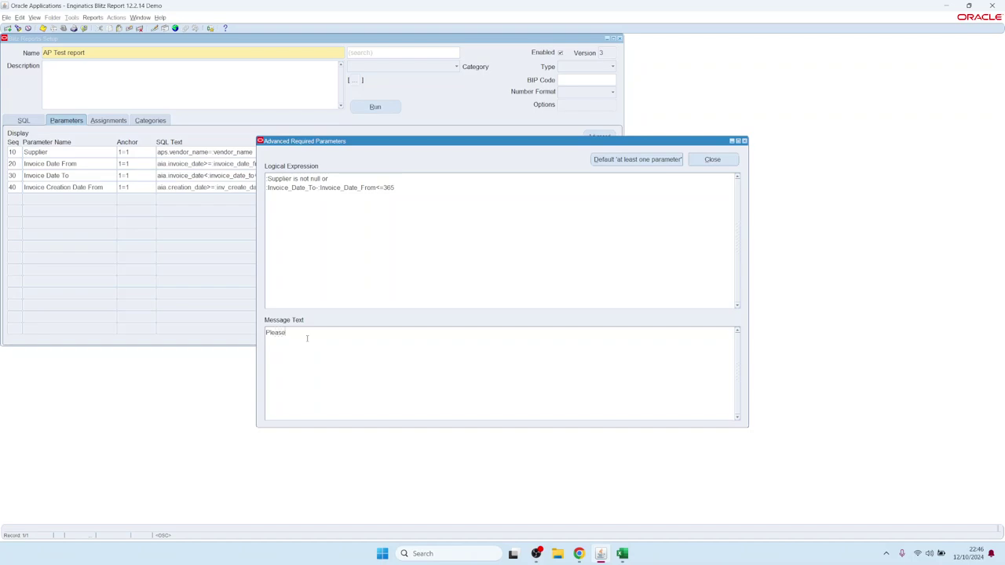
{"action": "type", "text": " enter a supplier name or date rante"}
{"action": "key", "text": "BackSpace"}
{"action": "type", "text": "ge up to 1 year"}
{"action": "key", "text": "alt+c"}
Step: Test the new rule by running the report with all parameters empty, and dismiss the note
{"action": "key", "text": "alt+r"}
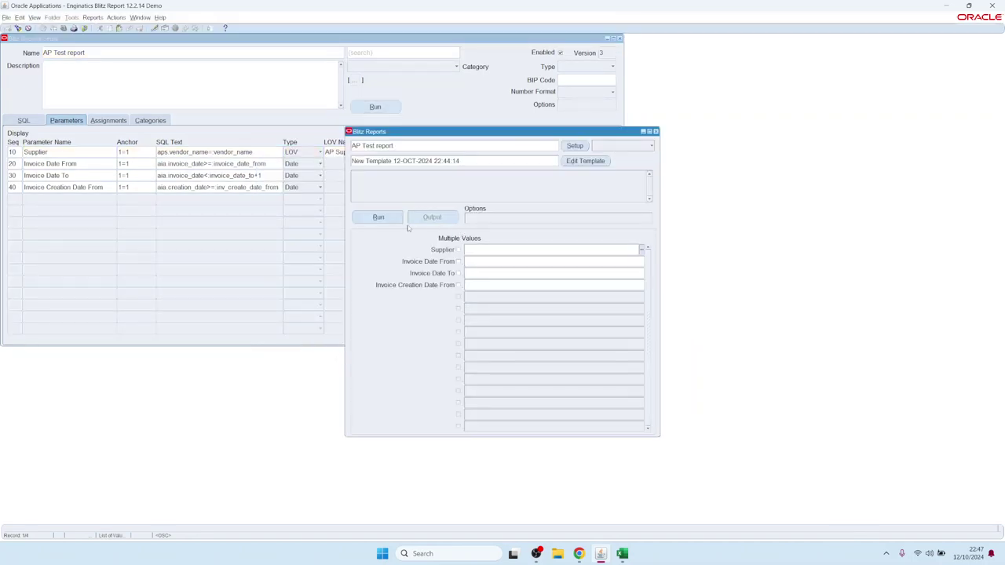
{"action": "left_click", "coordinate": [385, 220]}
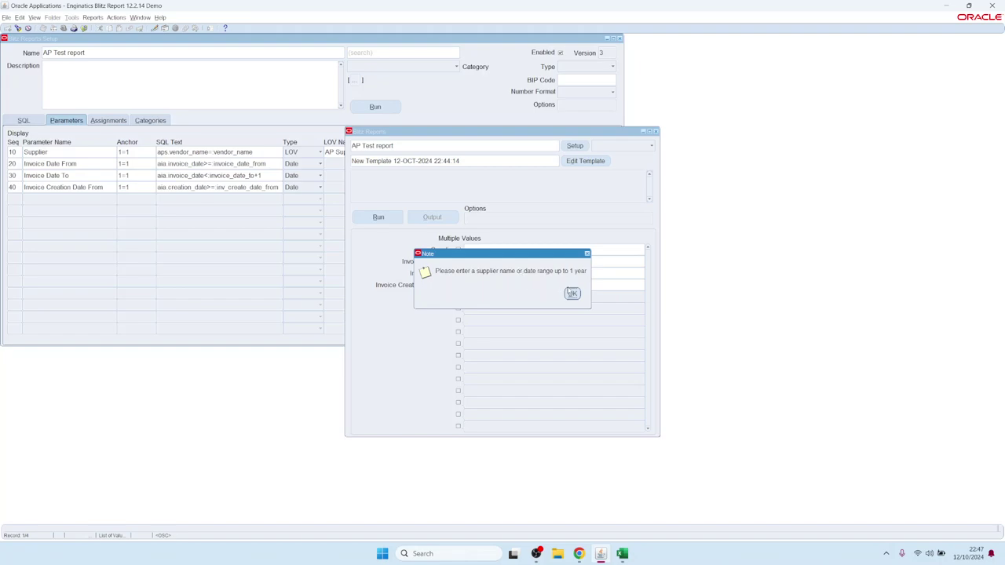
{"action": "left_click", "coordinate": [573, 293]}
Step: Set Invoice Date From to 01-JAN-2005, accept the default Invoice Date To, and run the report
{"action": "left_click", "coordinate": [483, 262]}
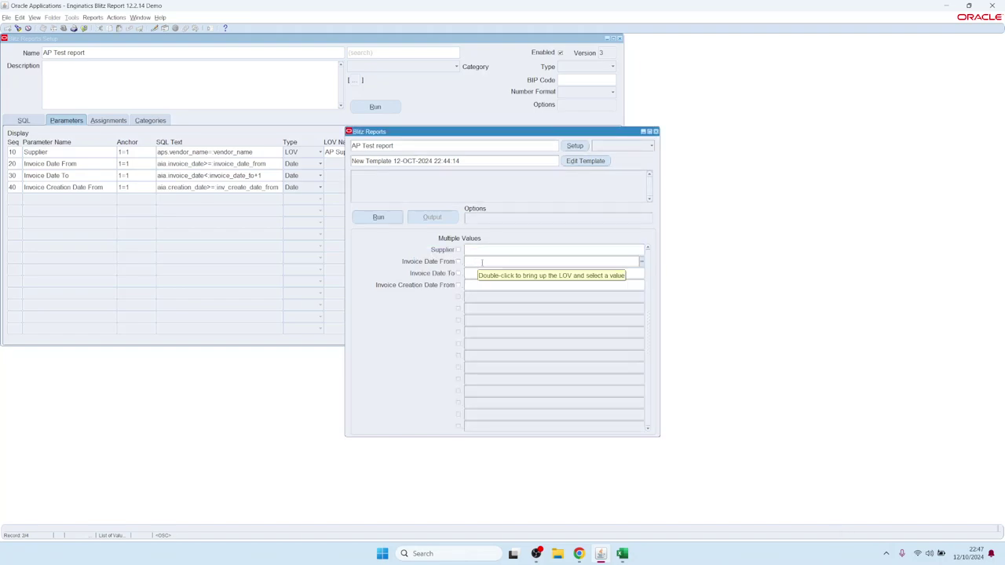
{"action": "type", "text": "1jan05"}
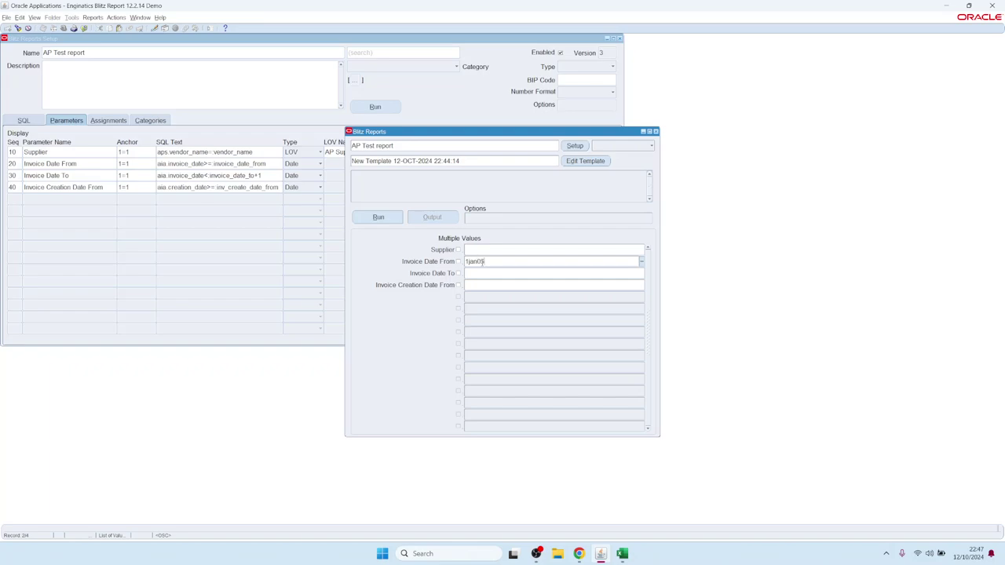
{"action": "key", "text": "Tab"}
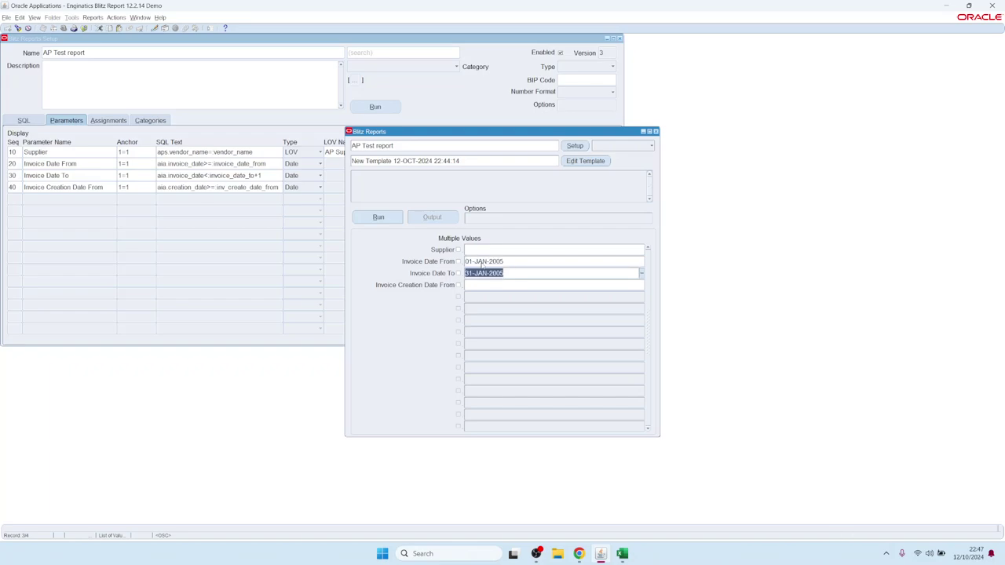
{"action": "left_click", "coordinate": [483, 267]}
{"action": "key", "text": "alt+r"}
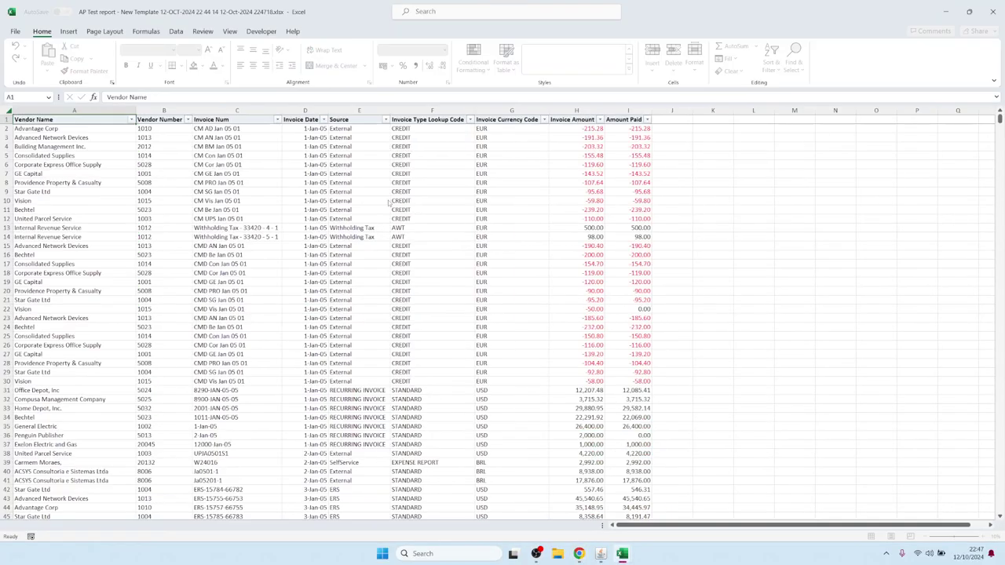
Step: Examine the invoice rows and amounts in the new Excel output
{"action": "left_click", "coordinate": [357, 194]}
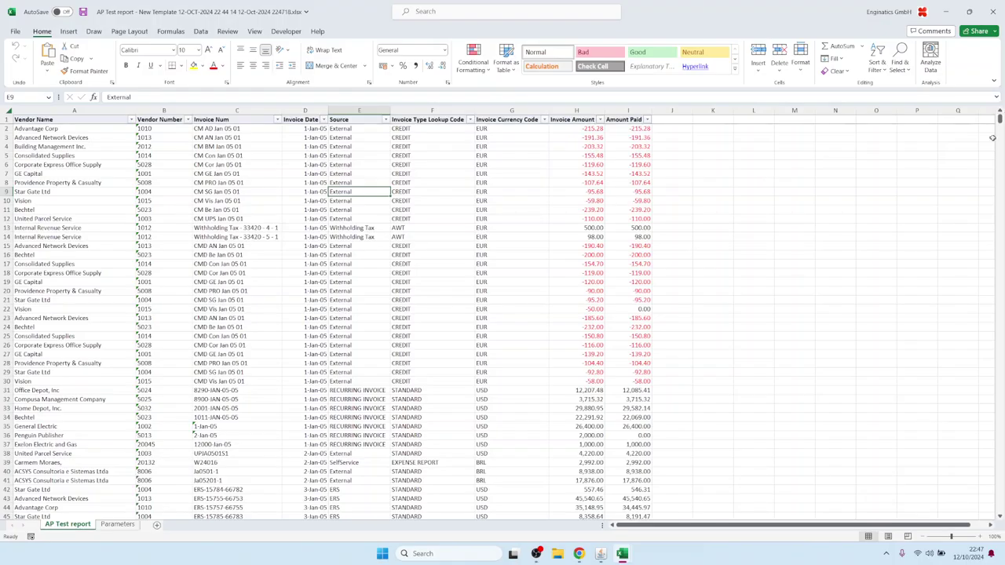
{"action": "mouse_move", "coordinate": [999, 122]}
{"action": "left_mouse_down"}
{"action": "mouse_move", "coordinate": [998, 359]}
{"action": "mouse_move", "coordinate": [998, 118]}
{"action": "left_mouse_up"}
{"action": "left_click", "coordinate": [578, 254]}
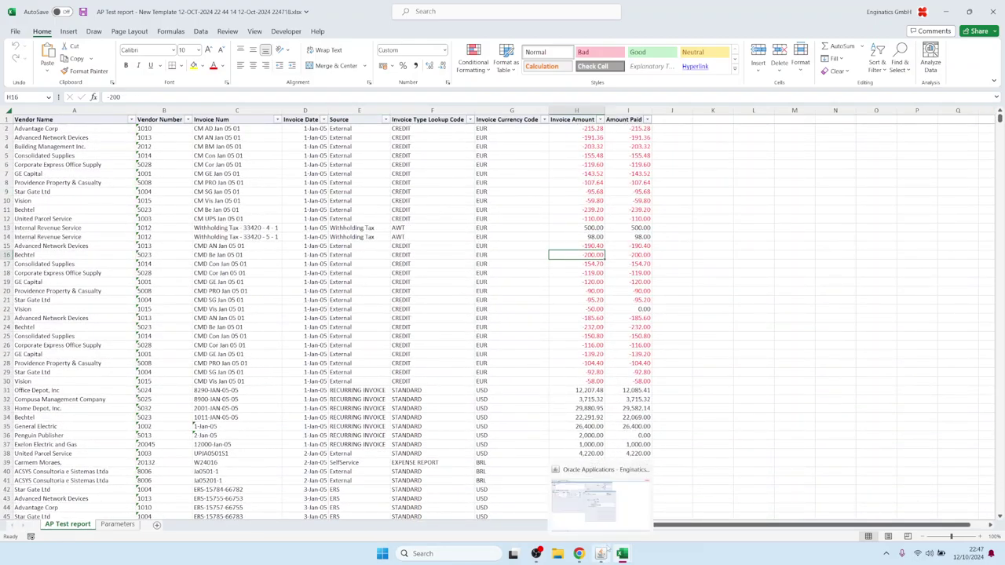
Step: Return to Oracle Applications and review the SQL of AP Test report in its setup
{"action": "left_click", "coordinate": [601, 554]}
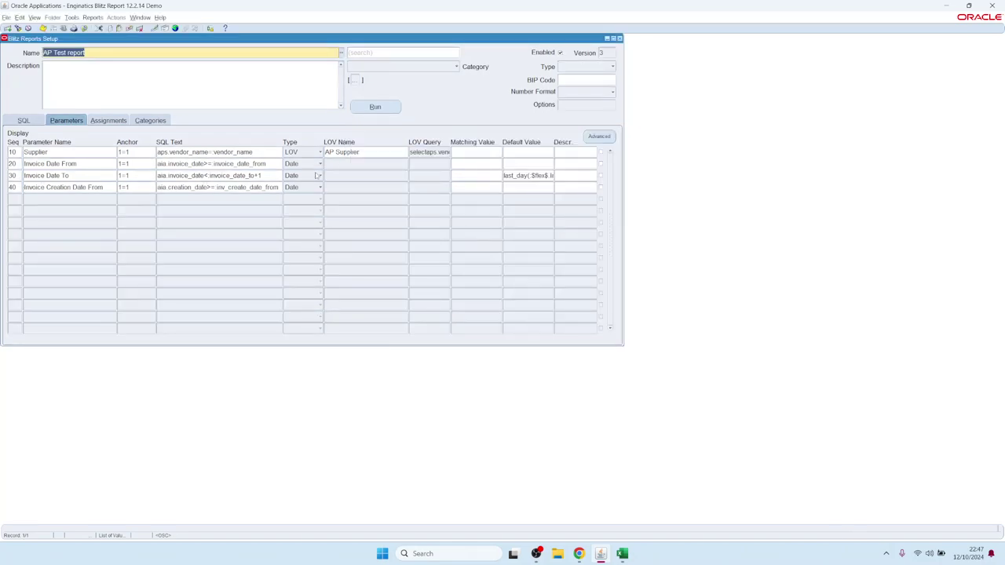
{"action": "left_click", "coordinate": [30, 121]}
{"action": "left_click", "coordinate": [83, 188]}
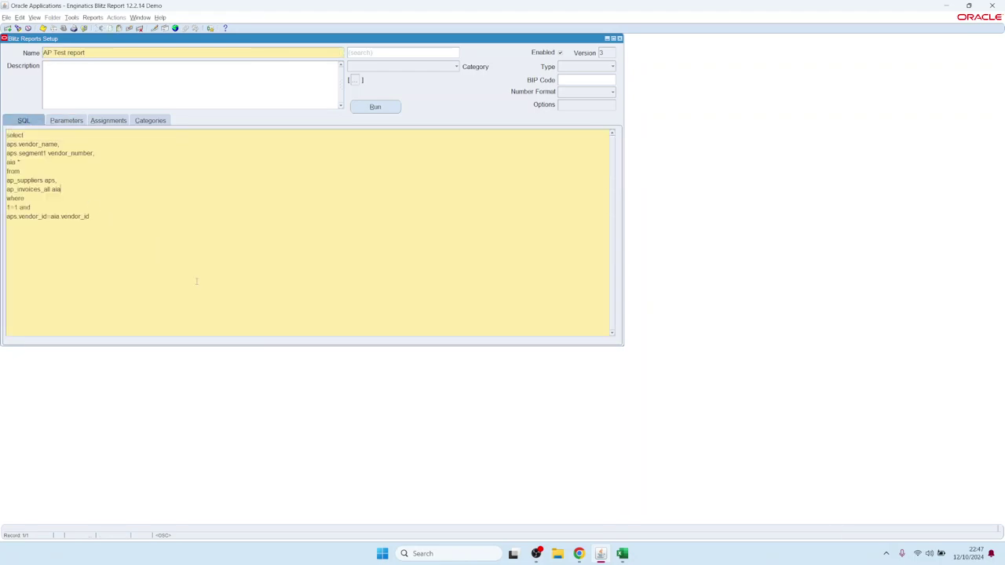
{"action": "left_click", "coordinate": [132, 196]}
Step: Open the report's version history and view the full SQL text of version 2
{"action": "double_click", "coordinate": [602, 53]}
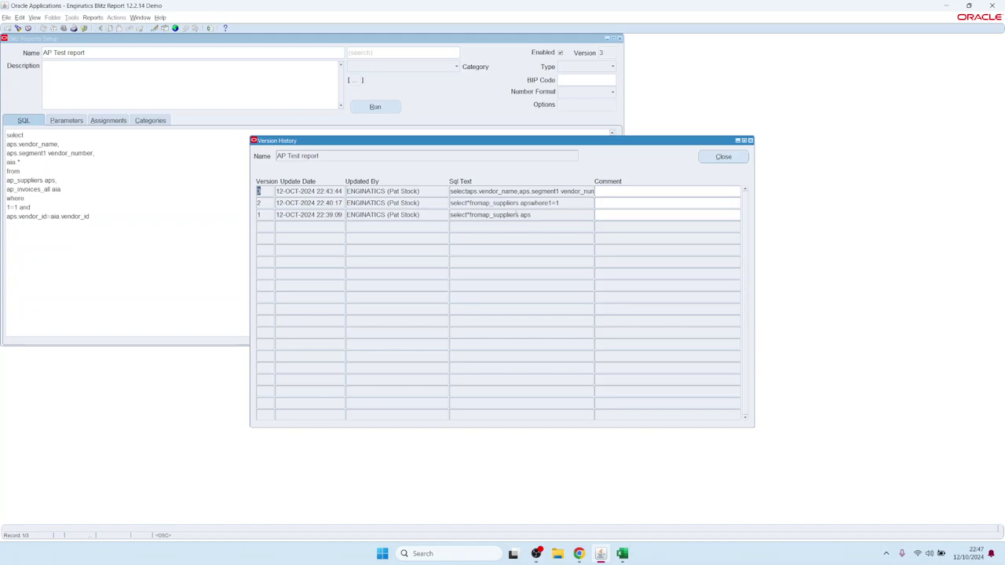
{"action": "left_click_drag", "start_coordinate": [516, 215], "coordinate": [421, 214]}
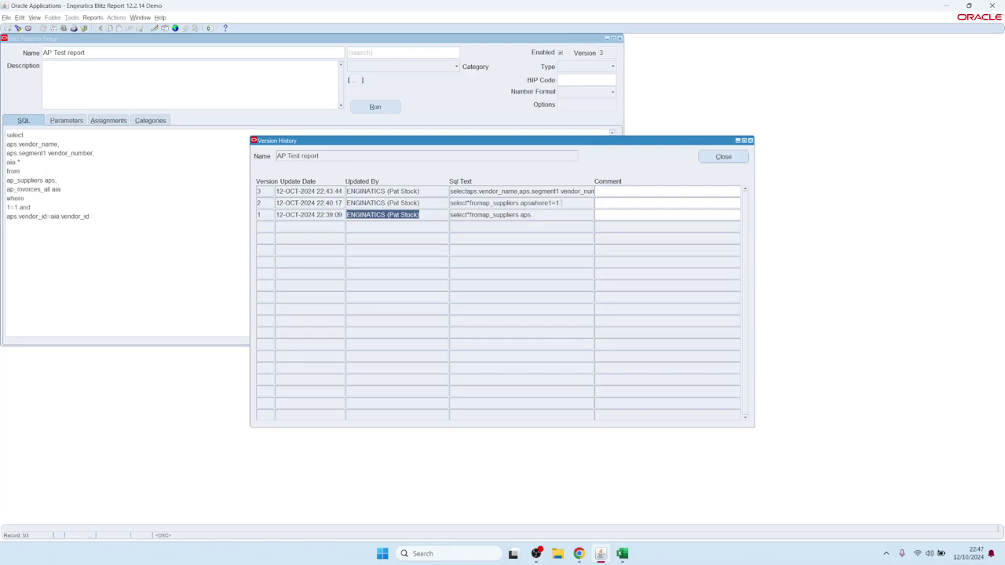
{"action": "left_click_drag", "start_coordinate": [560, 203], "coordinate": [449, 203]}
{"action": "double_click", "coordinate": [526, 203]}
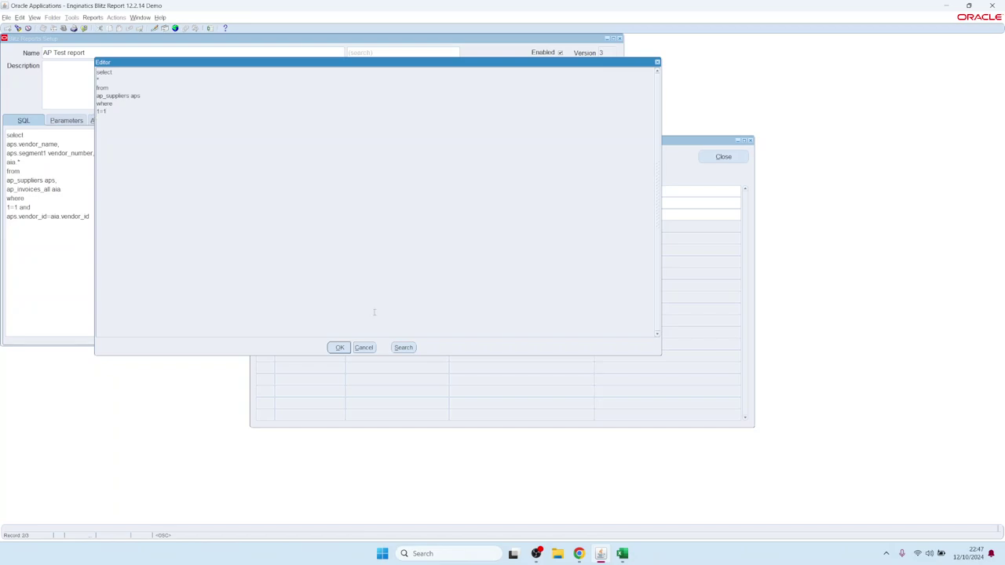
{"action": "left_click", "coordinate": [369, 347]}
Step: Enter the comment "Added 1=1 anchor" for version 2 in the version history
{"action": "left_click", "coordinate": [633, 202]}
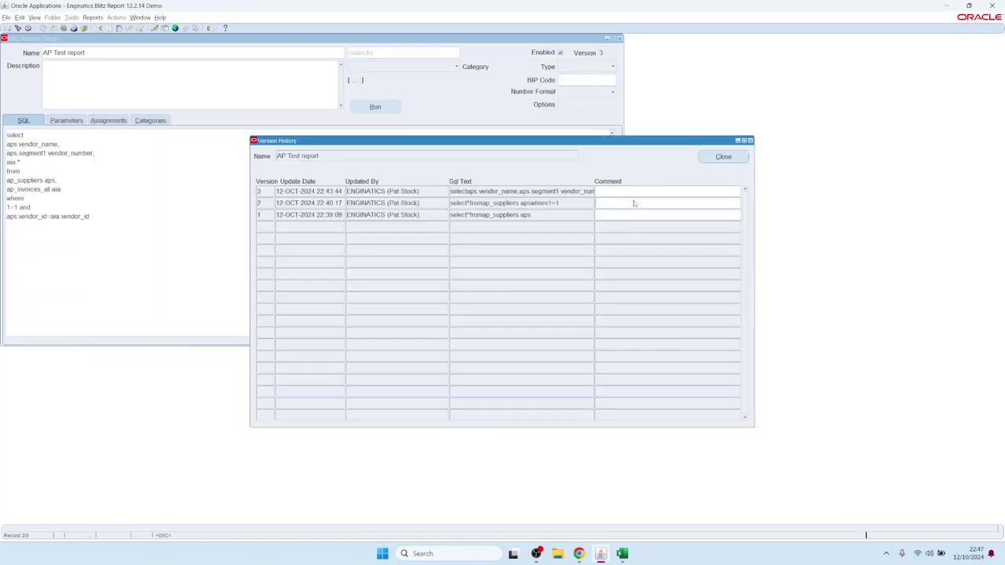
{"action": "double_click", "coordinate": [634, 204]}
{"action": "type", "text": "Added a"}
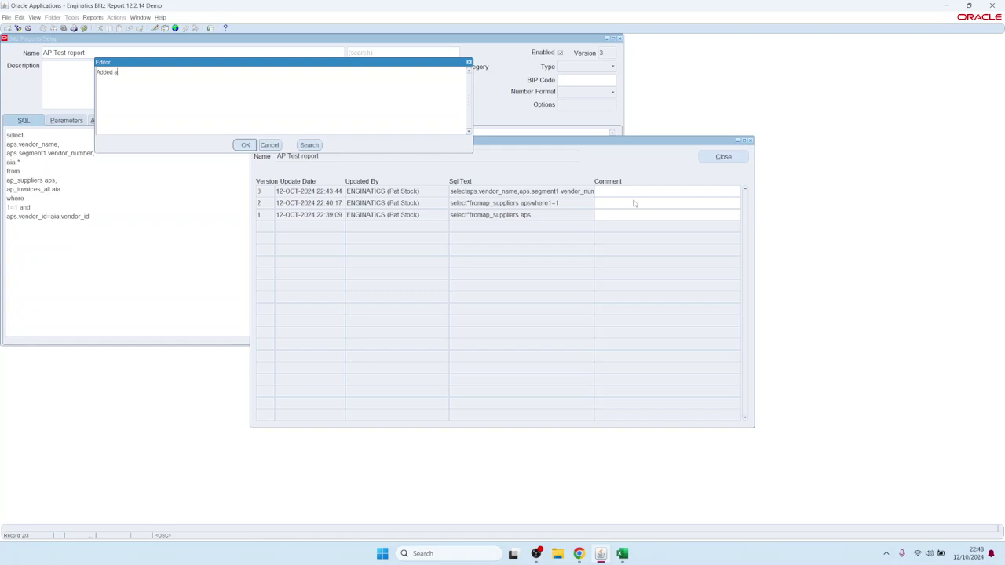
{"action": "type", "text": "nchor"}
{"action": "type", "text": "1=1"}
{"action": "left_click", "coordinate": [245, 145]}
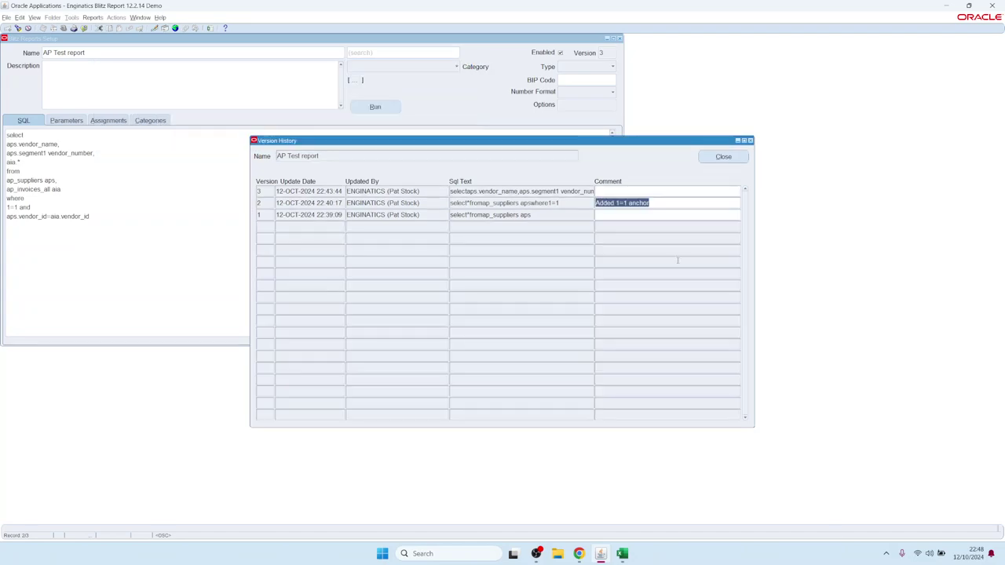
Step: Check the full SQL text of version 3 and save the comment "Added invoice data" for that version
{"action": "left_click", "coordinate": [519, 192]}
{"action": "double_click", "coordinate": [517, 194]}
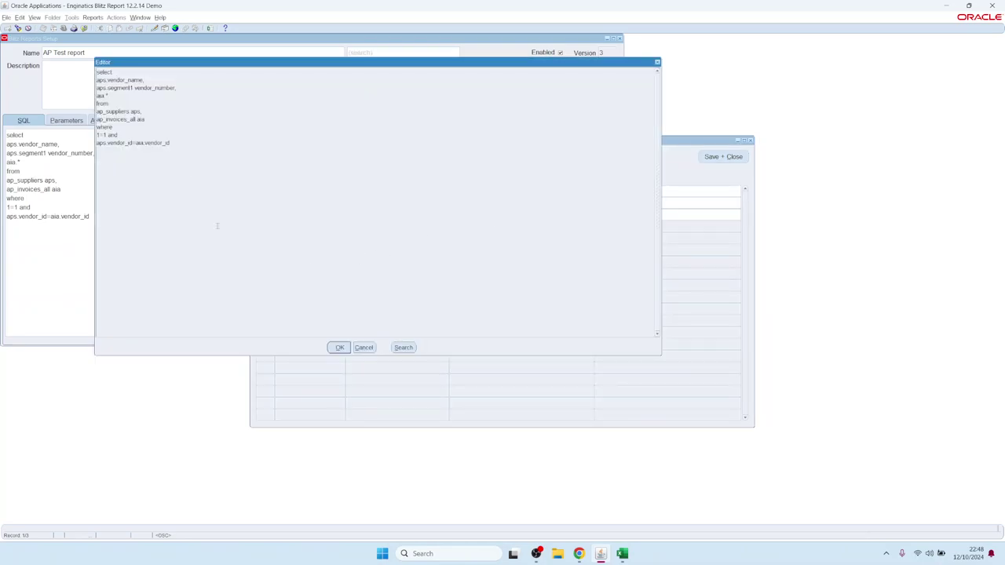
{"action": "left_click", "coordinate": [340, 348]}
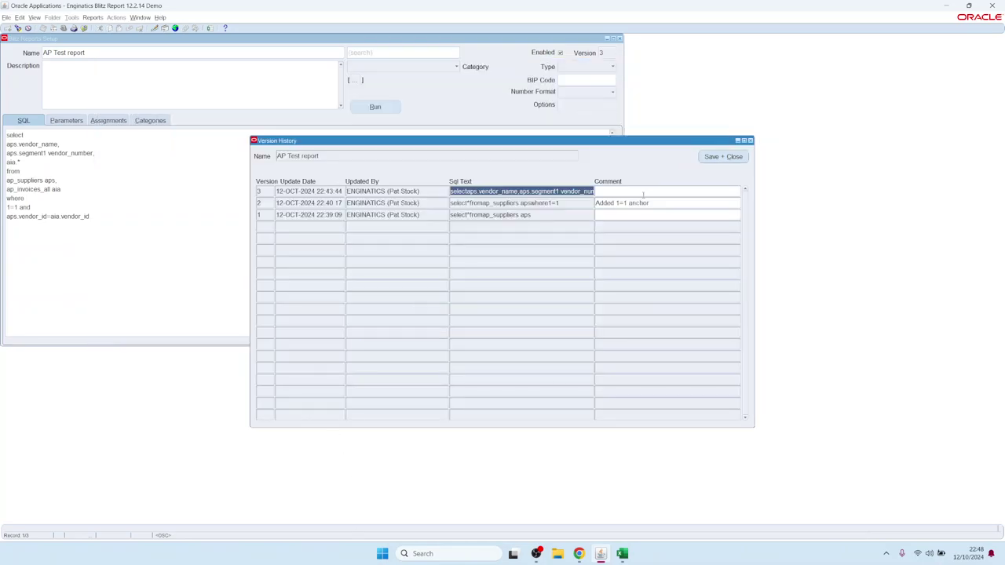
{"action": "left_click", "coordinate": [642, 194]}
{"action": "type", "text": "Added in"}
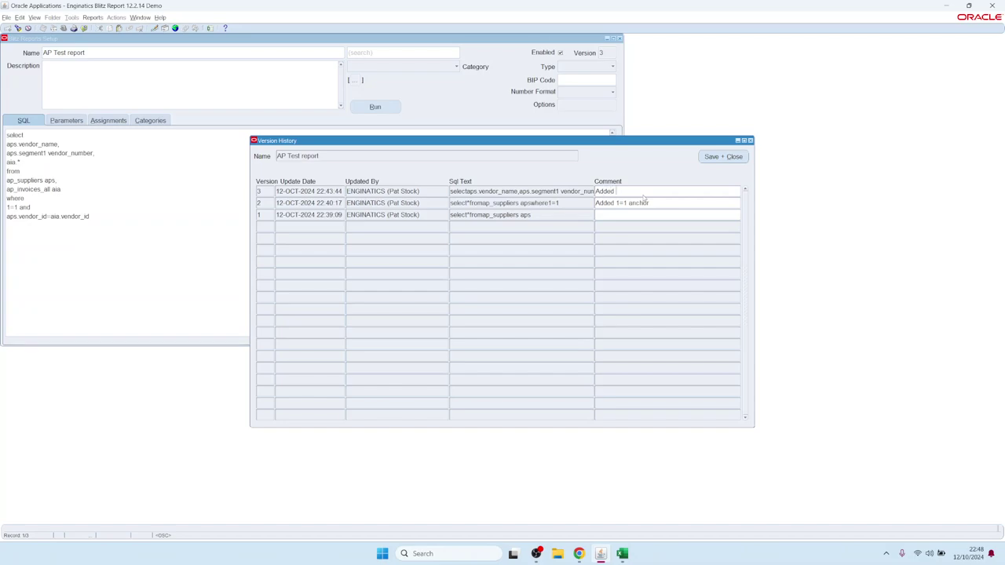
{"action": "type", "text": "voice data"}
{"action": "left_click", "coordinate": [723, 156]}
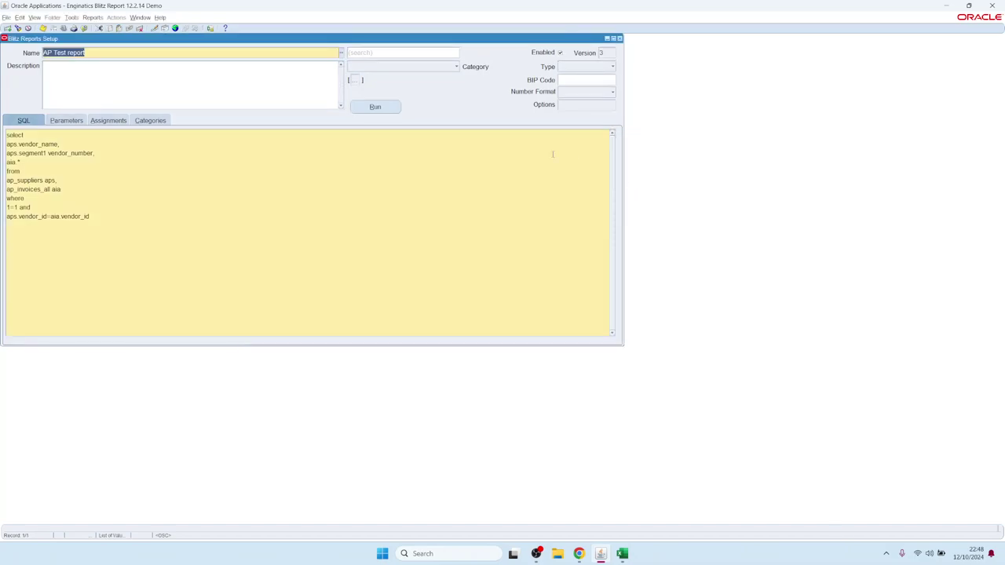
Step: Review the Supplier parameter's available types and its LOV name in the AP Test report parameters
{"action": "left_click", "coordinate": [66, 120]}
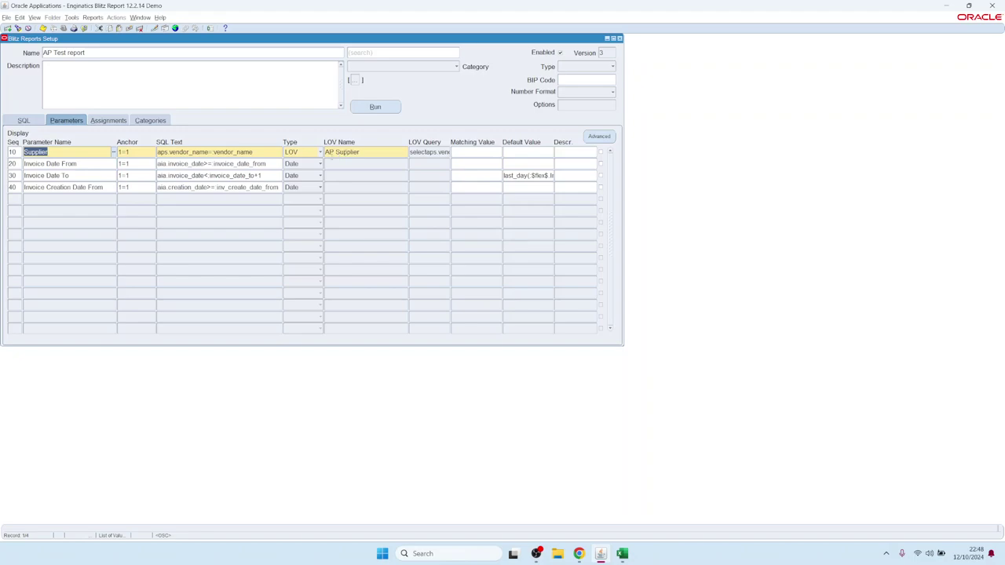
{"action": "left_click", "coordinate": [304, 153]}
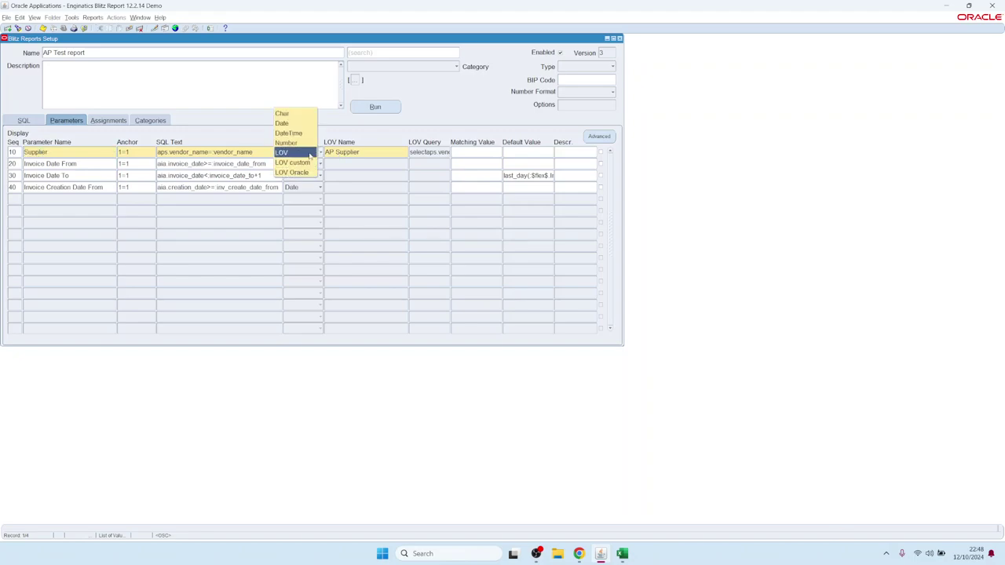
{"action": "left_click", "coordinate": [349, 152]}
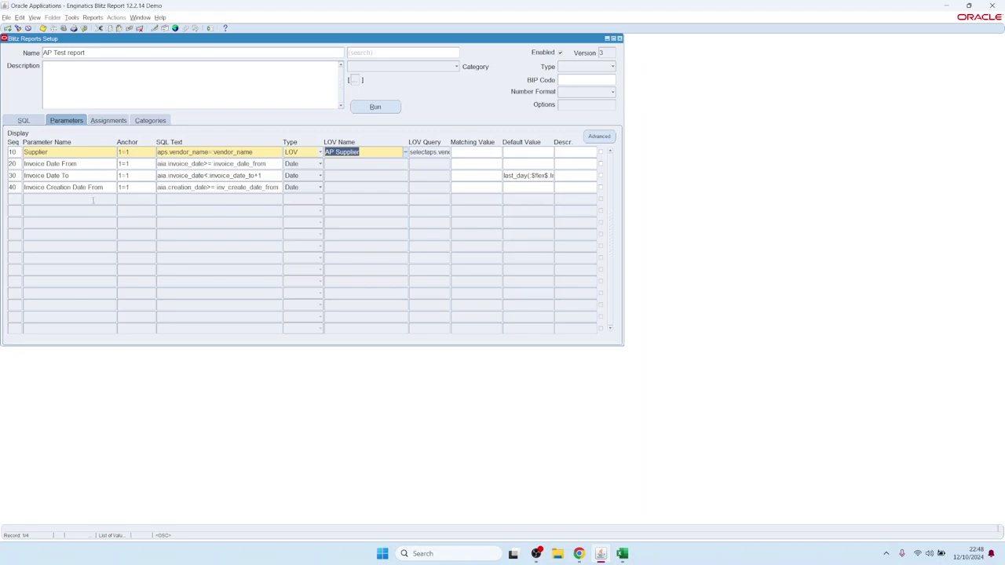
Step: Add a parameter named Supplier Number on anchor 1=1 with the SQL text aps.segment1=:supplier_number
{"action": "left_click", "coordinate": [92, 200]}
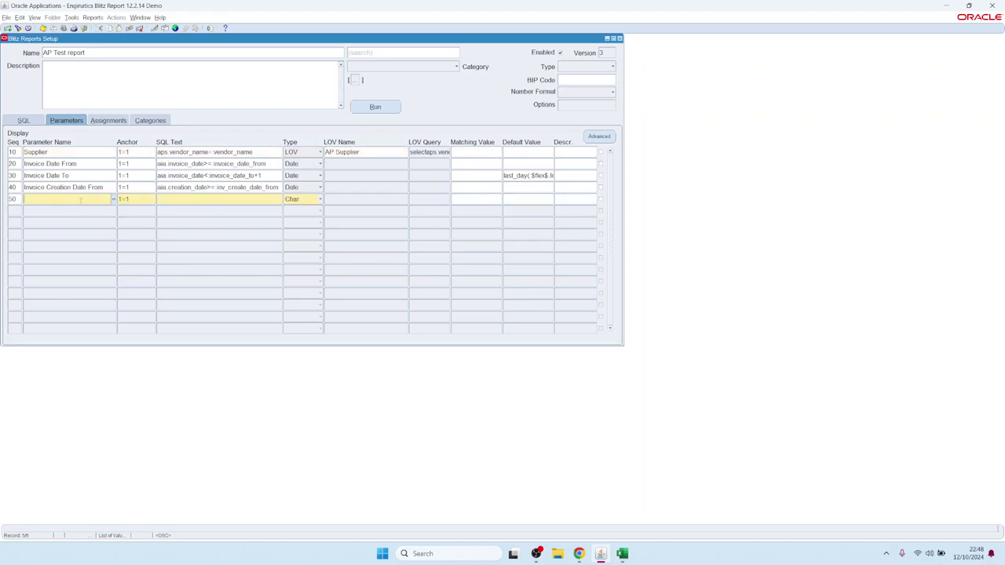
{"action": "type", "text": "Supplier Number"}
{"action": "key", "text": "Tab"}
{"action": "key", "text": "Tab"}
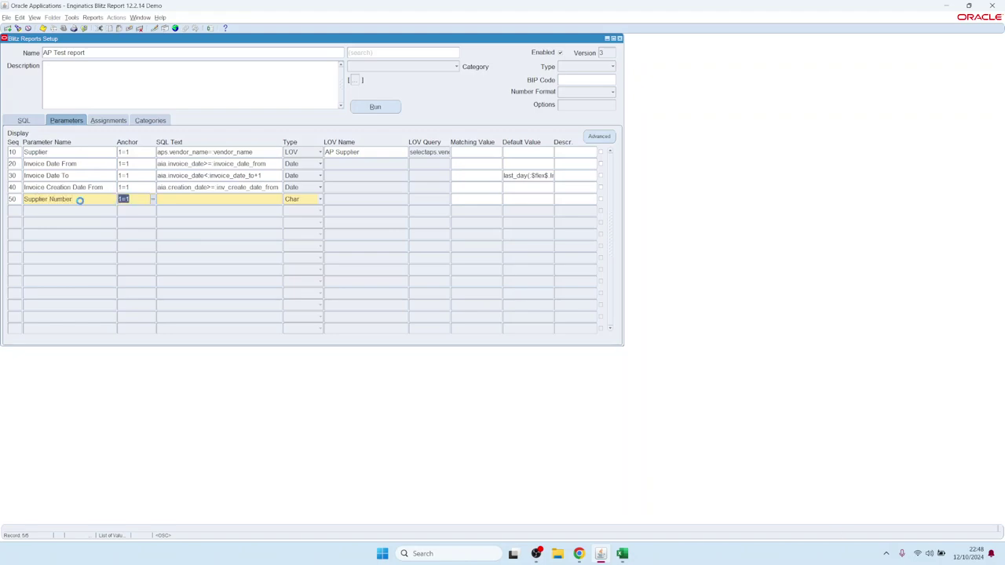
{"action": "type", "text": "aps.segment1=:supplier_number"}
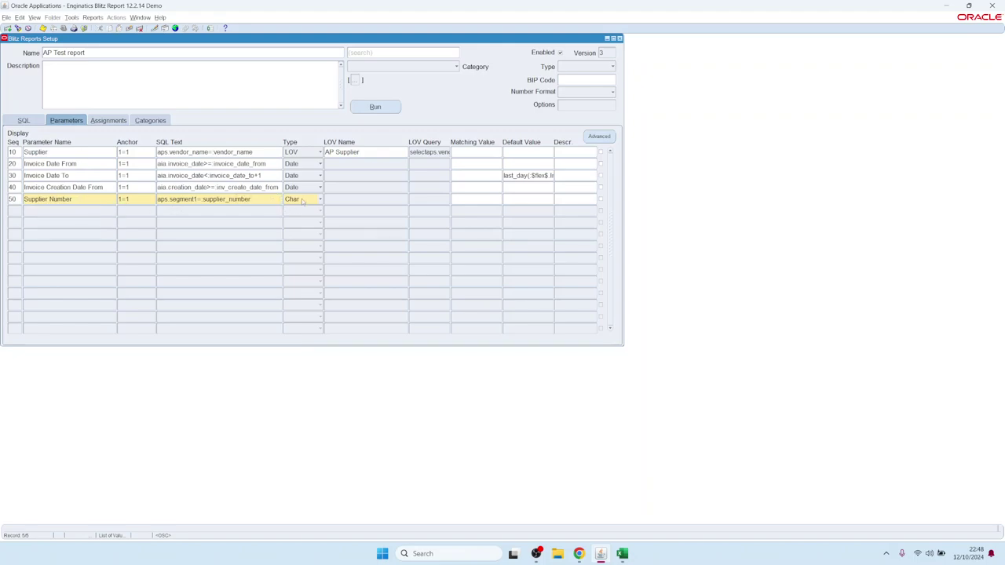
Step: Set the Supplier Number parameter's type to LOV Oracle, search for vendor lists and assign AP_SRS_VENDOR_NUMBER
{"action": "left_click", "coordinate": [303, 199]}
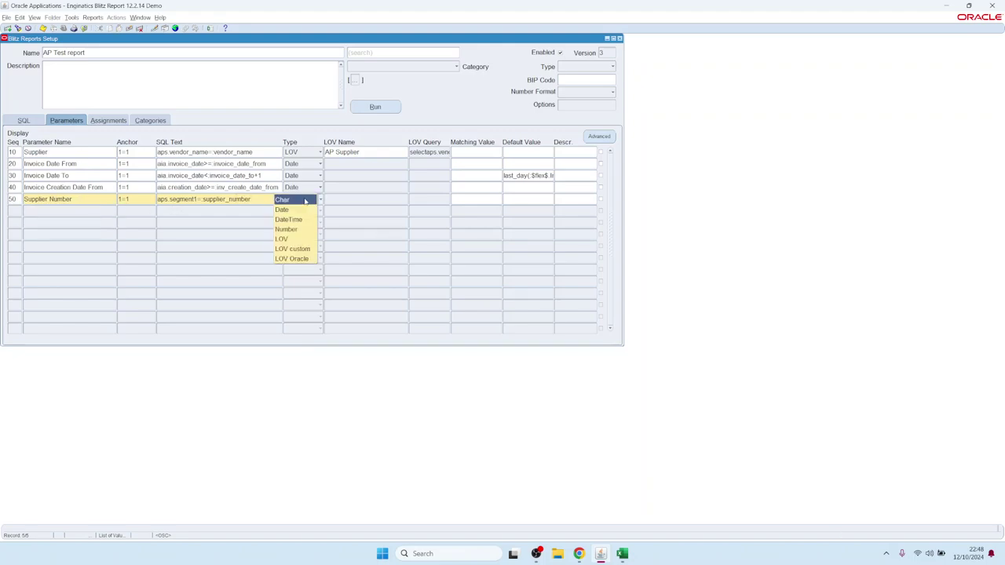
{"action": "left_click", "coordinate": [297, 259]}
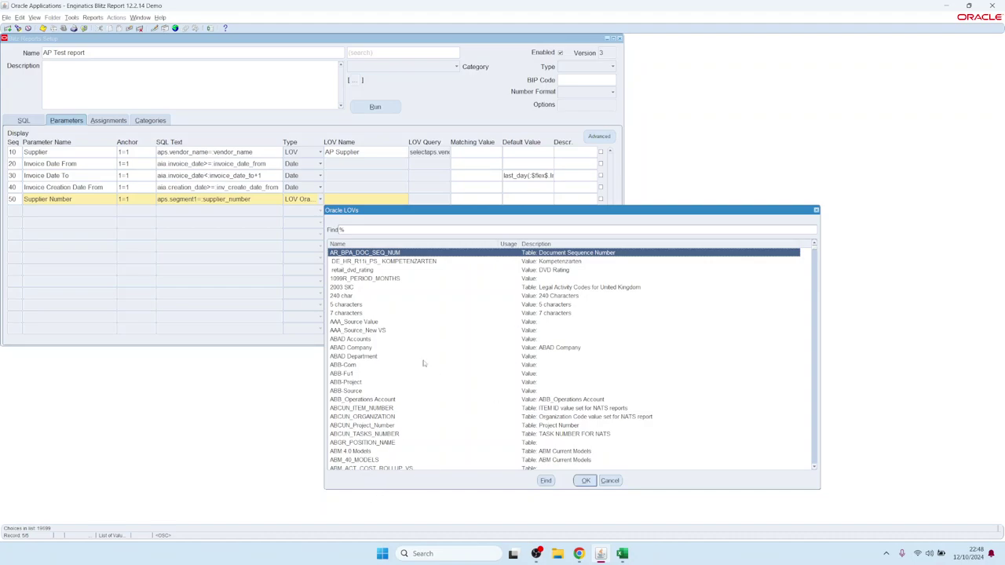
{"action": "left_click_drag", "start_coordinate": [816, 249], "coordinate": [815, 271]}
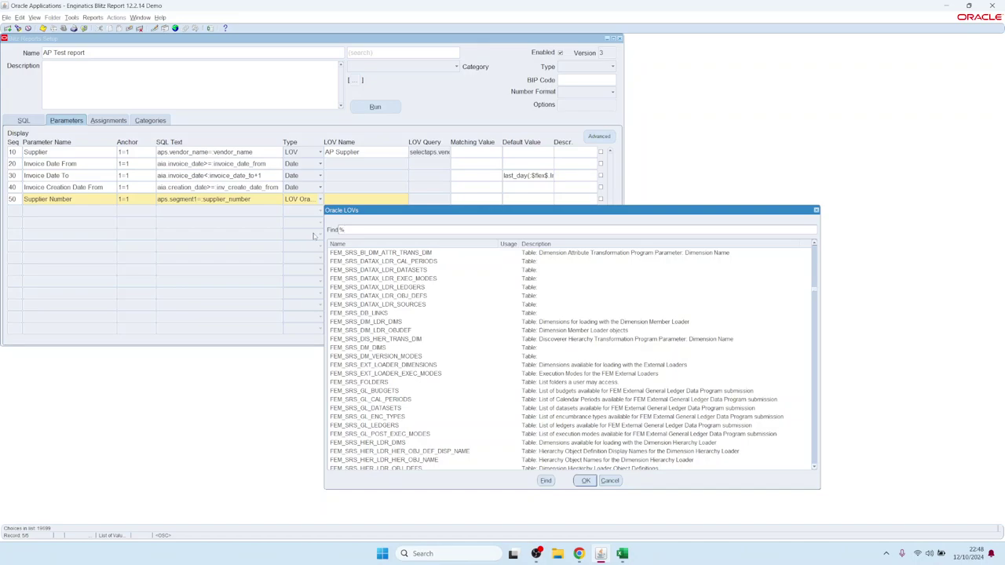
{"action": "type", "text": "vendor%"}
{"action": "key", "text": "Return"}
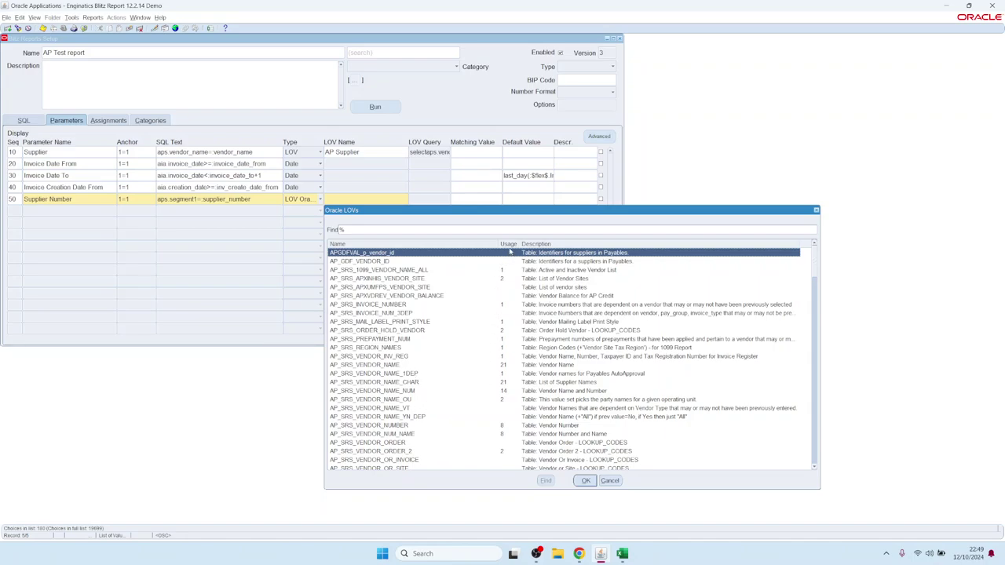
{"action": "left_click", "coordinate": [506, 366]}
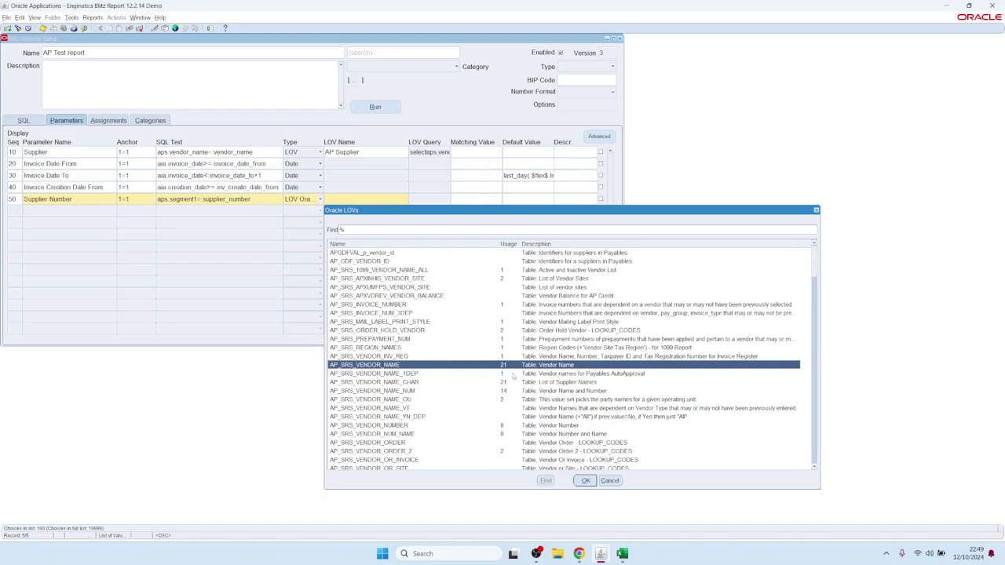
{"action": "left_click", "coordinate": [411, 392]}
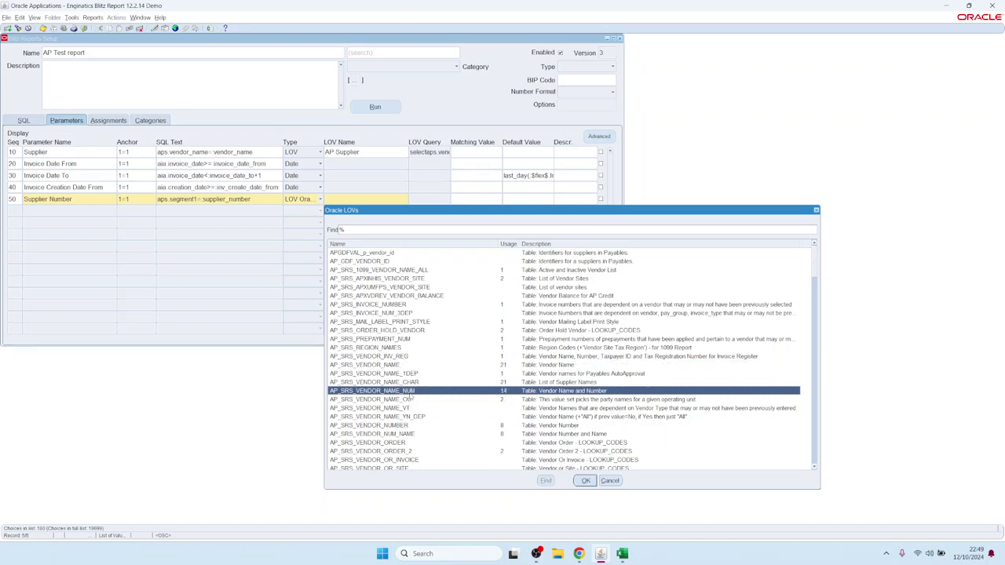
{"action": "left_click", "coordinate": [382, 427]}
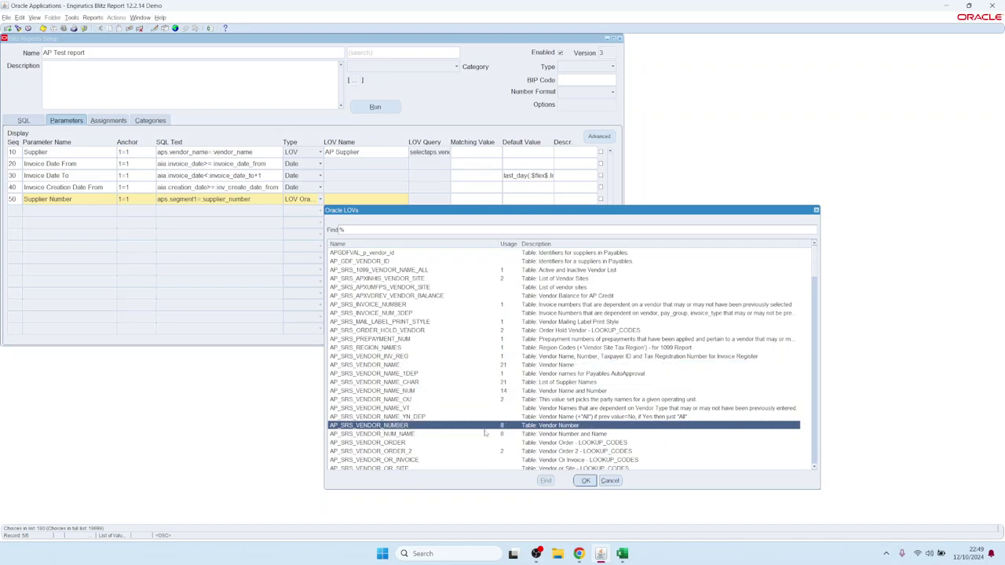
{"action": "double_click", "coordinate": [524, 431]}
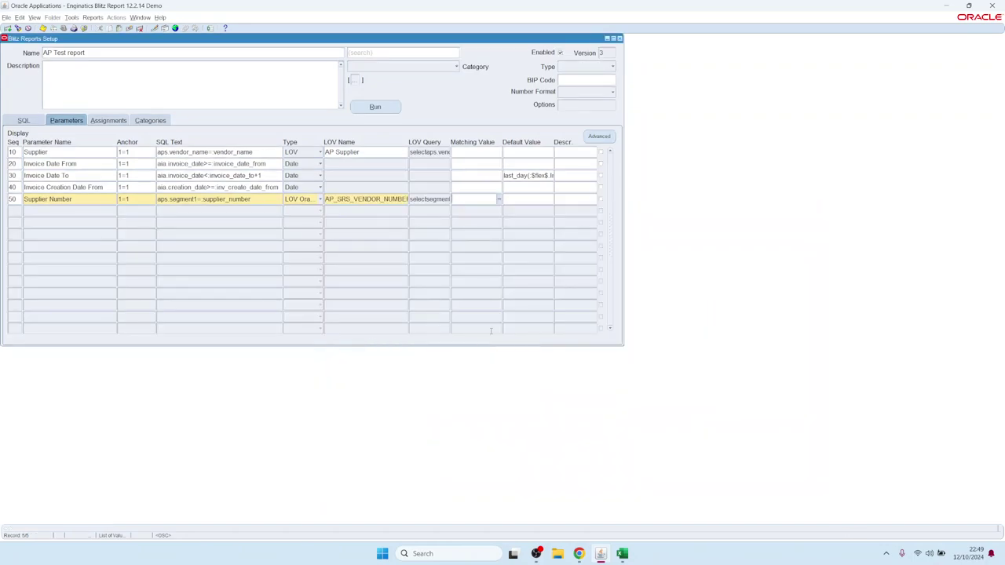
Step: Examine the AP_SRS_VENDOR_NUMBER LOV query, including its id, value and description columns, and close the LOV definition
{"action": "double_click", "coordinate": [436, 202]}
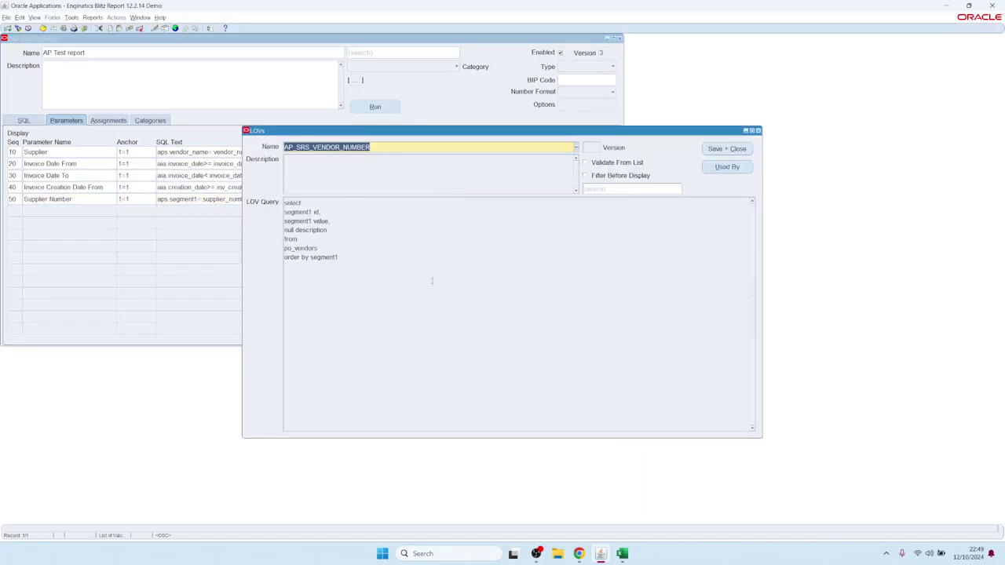
{"action": "left_click", "coordinate": [434, 324]}
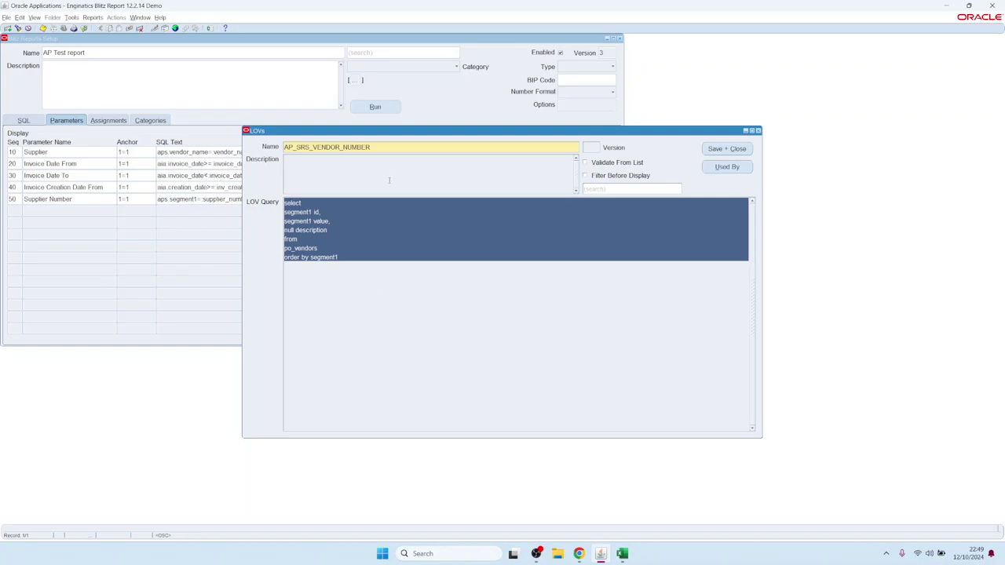
{"action": "left_click", "coordinate": [359, 147]}
{"action": "left_click", "coordinate": [414, 270]}
{"action": "left_click", "coordinate": [382, 290]}
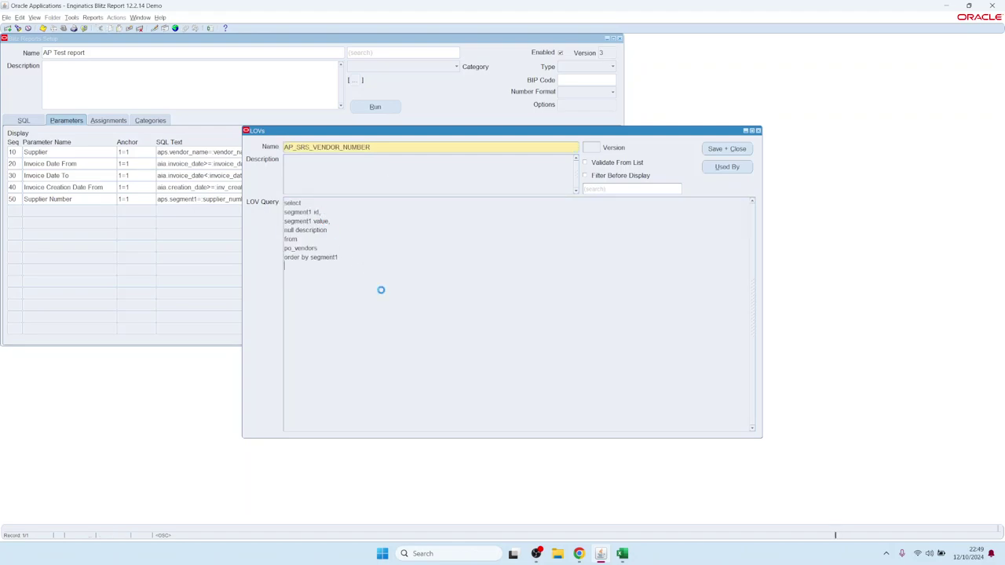
{"action": "left_click", "coordinate": [450, 358]}
{"action": "left_click", "coordinate": [439, 319]}
{"action": "left_click", "coordinate": [380, 150]}
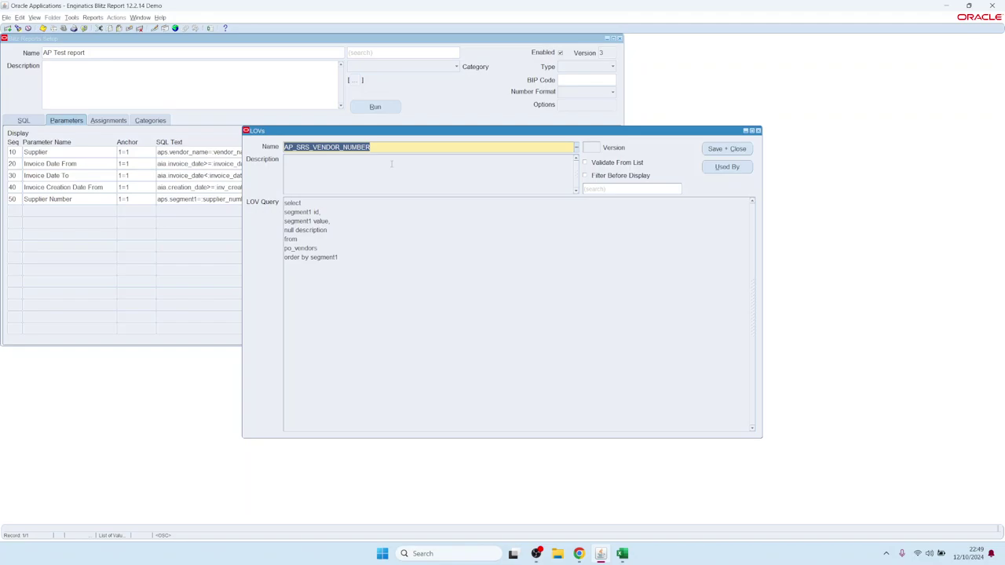
{"action": "left_click", "coordinate": [405, 276]}
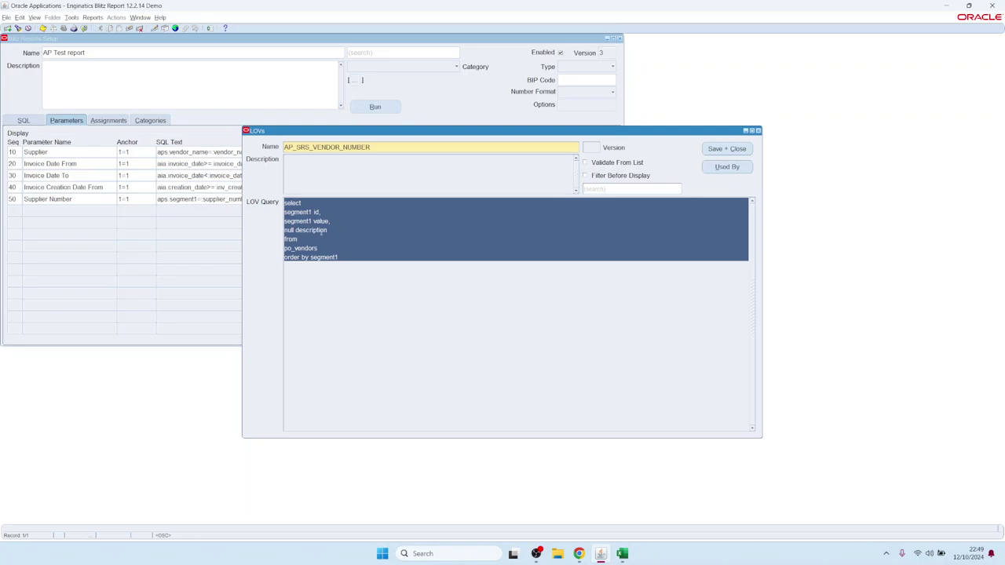
{"action": "left_click", "coordinate": [318, 219]}
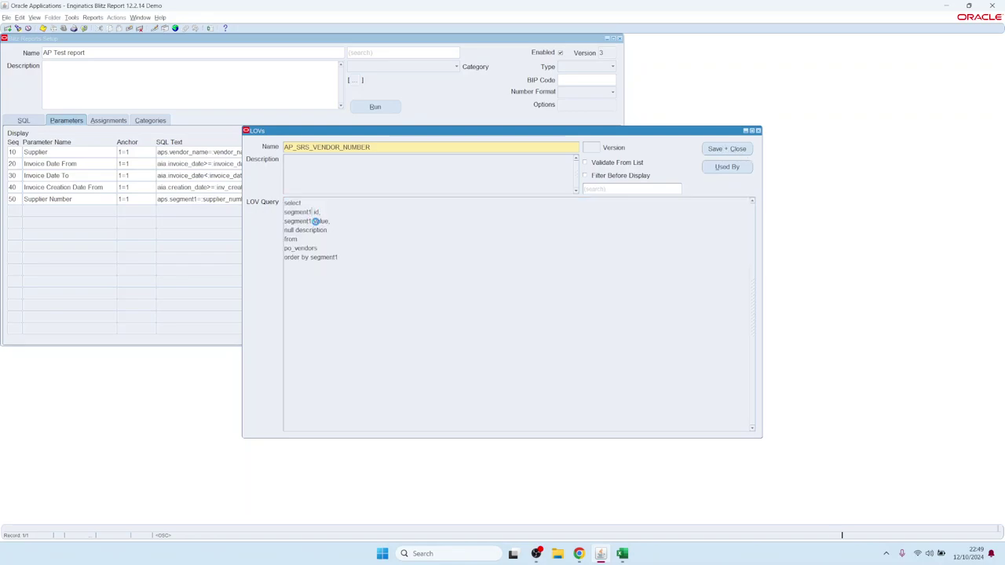
{"action": "left_click_drag", "start_coordinate": [289, 229], "coordinate": [280, 231]}
{"action": "mouse_move", "coordinate": [284, 221]}
{"action": "left_mouse_down"}
{"action": "mouse_move", "coordinate": [311, 212]}
{"action": "mouse_move", "coordinate": [299, 230]}
{"action": "left_mouse_up"}
{"action": "left_click", "coordinate": [721, 148]}
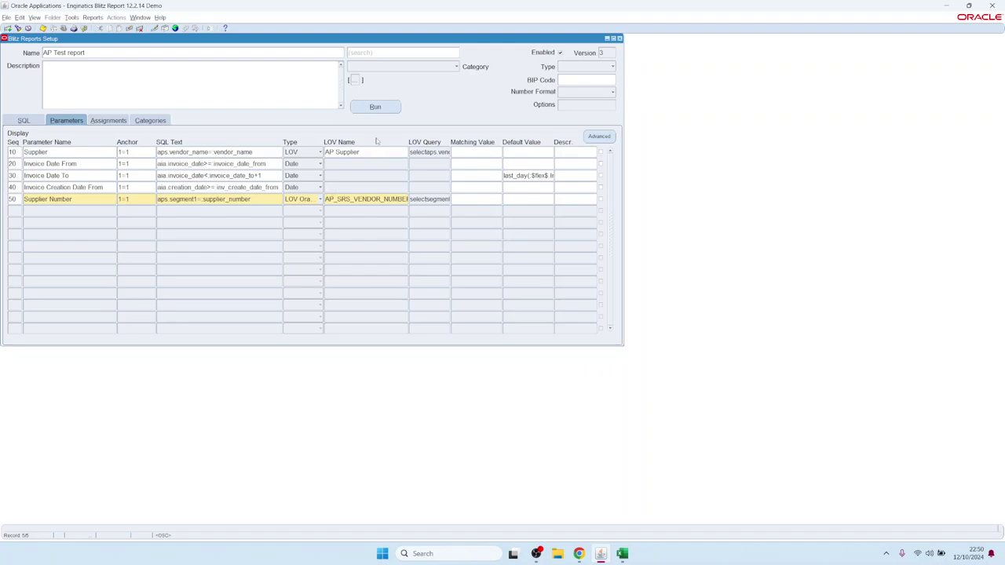
Step: Try to run AP Test report filtered by one value picked from the Supplier Number list
{"action": "left_click", "coordinate": [376, 107]}
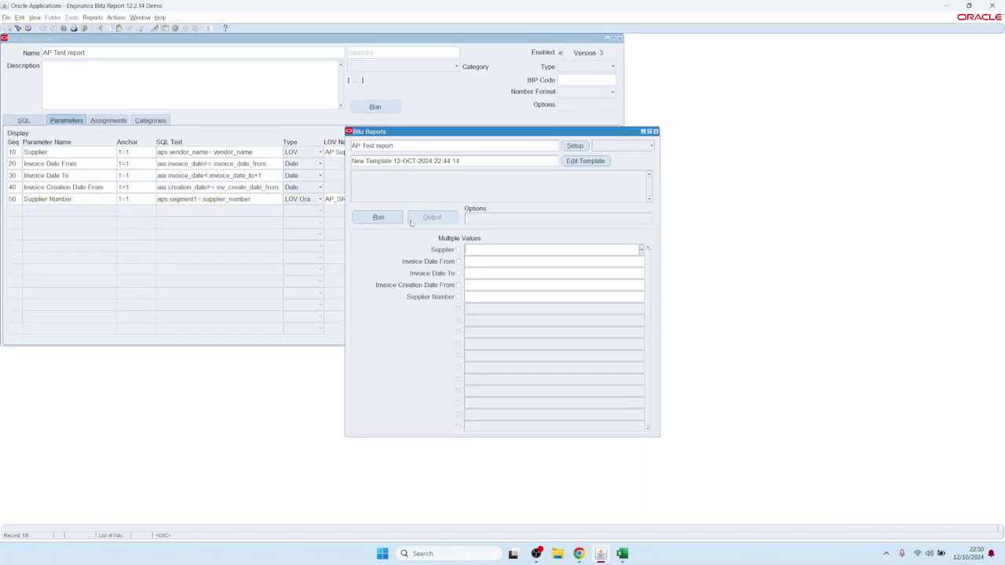
{"action": "double_click", "coordinate": [477, 295]}
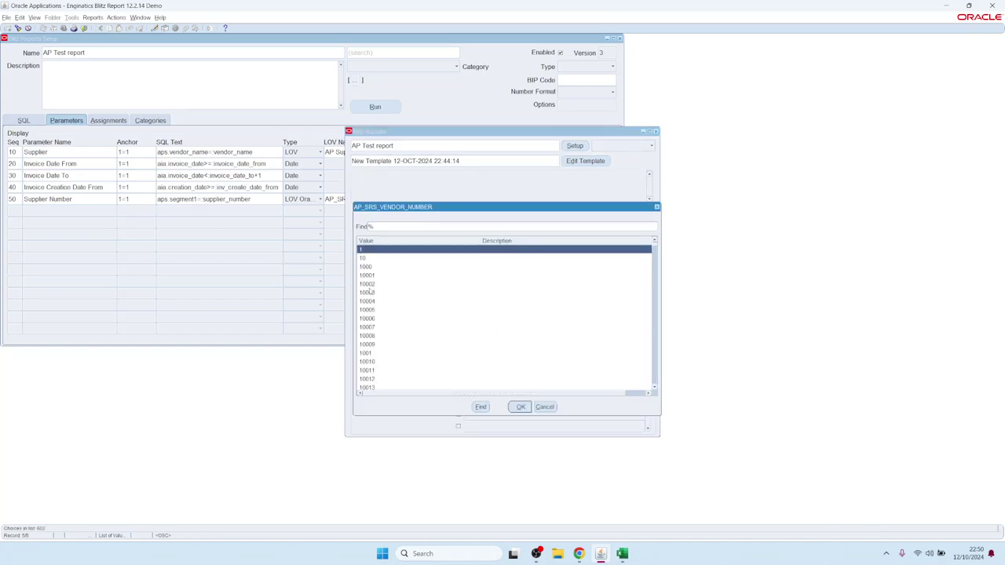
{"action": "left_click", "coordinate": [398, 329]}
{"action": "key", "text": "Return"}
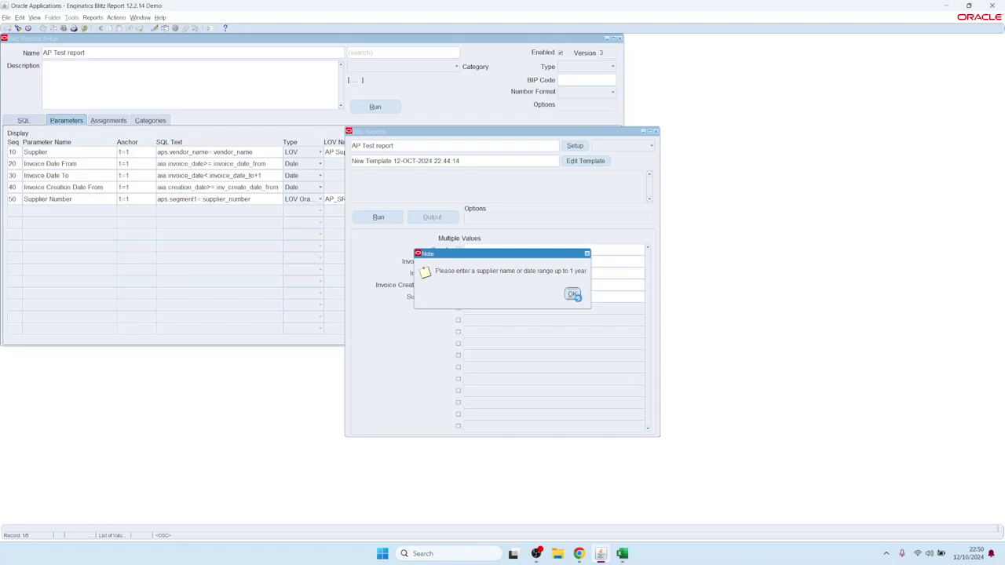
{"action": "left_click", "coordinate": [573, 293]}
Step: Return to the report setup and clear the logical expression in its advanced required parameters
{"action": "left_click", "coordinate": [575, 146]}
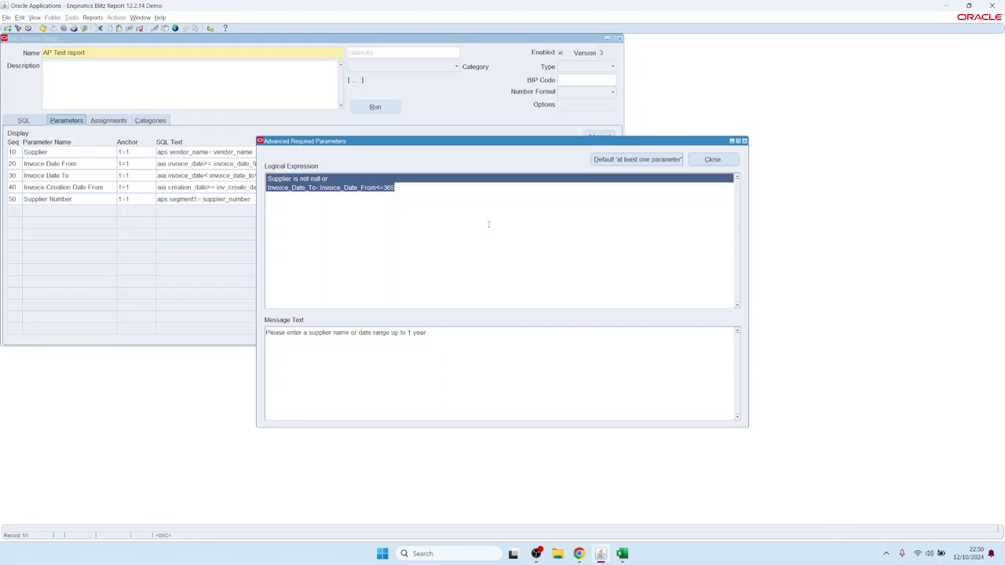
{"action": "key", "text": "Delete"}
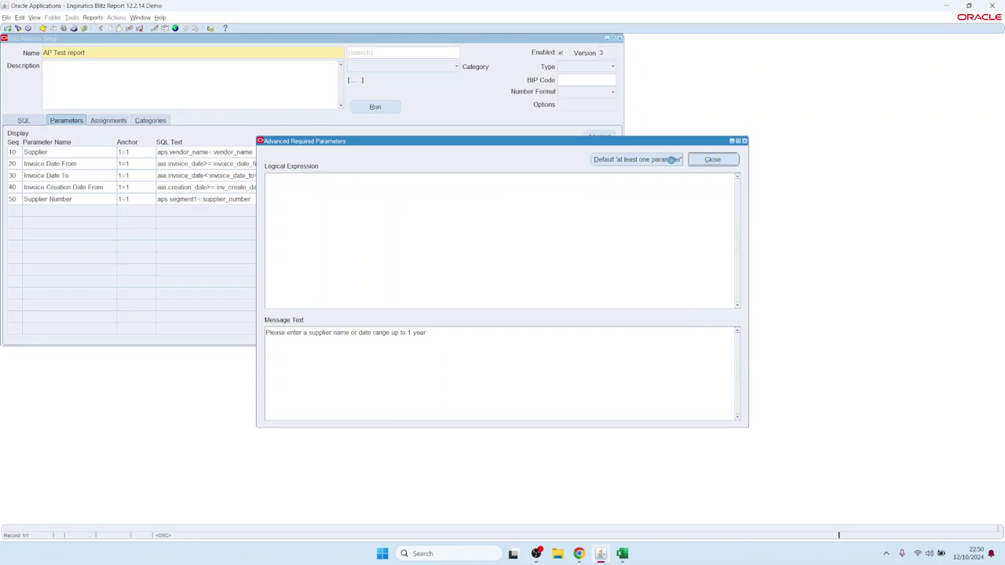
{"action": "left_click", "coordinate": [711, 160]}
Step: Run AP Test report for one supplier number picked from the list and check its Excel output
{"action": "left_click", "coordinate": [392, 106]}
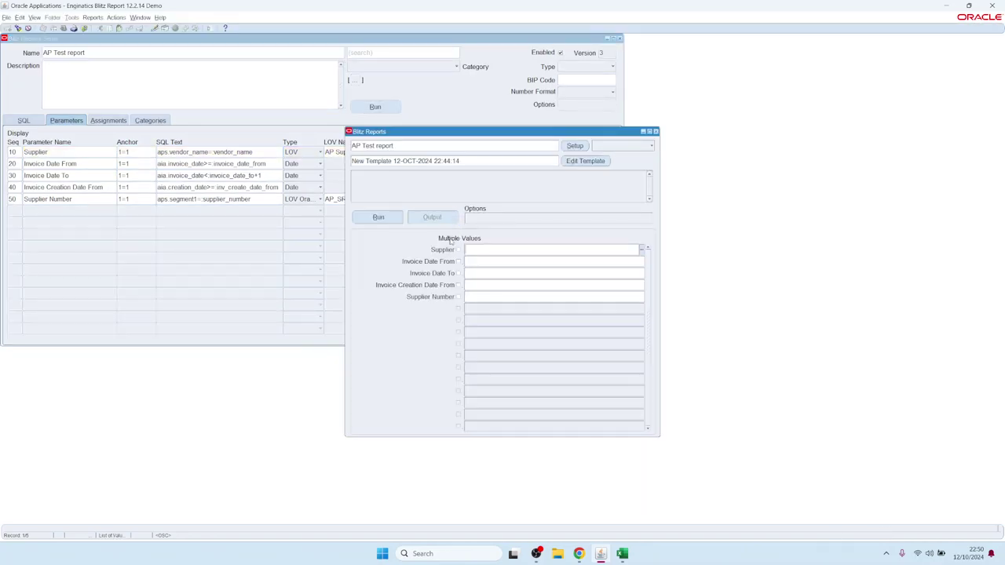
{"action": "left_click", "coordinate": [484, 299]}
{"action": "double_click", "coordinate": [487, 294]}
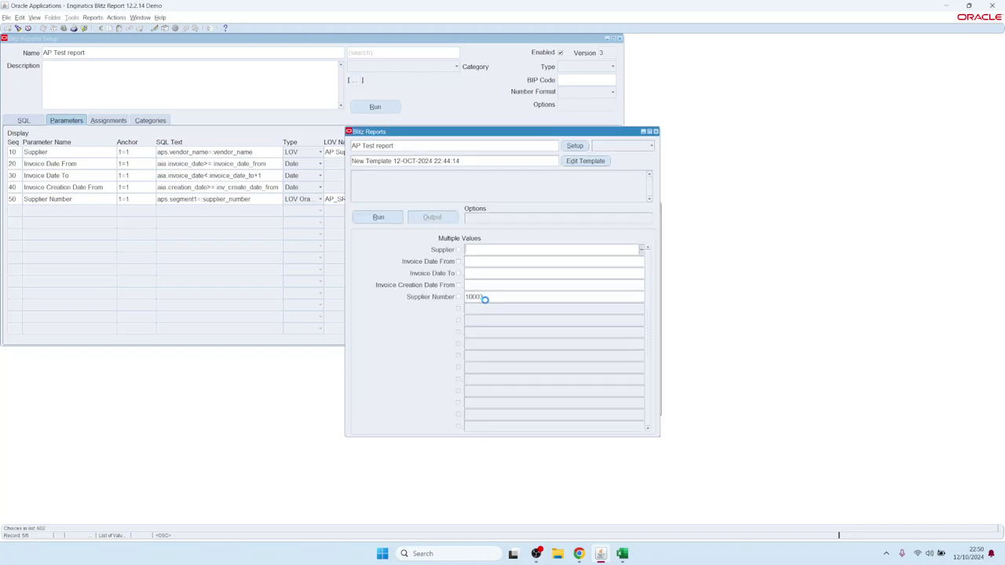
{"action": "left_click", "coordinate": [389, 223]}
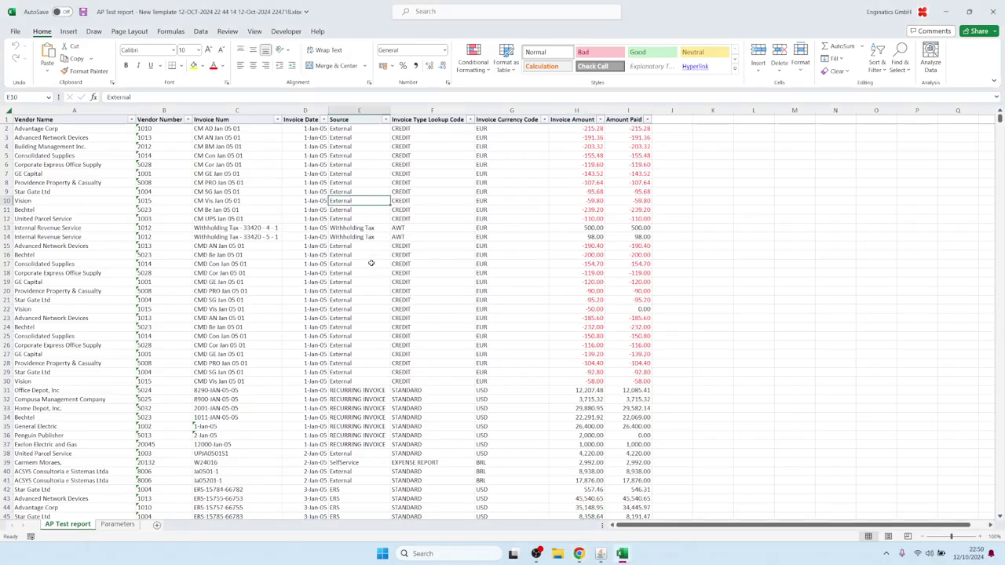
{"action": "left_click", "coordinate": [52, 130]}
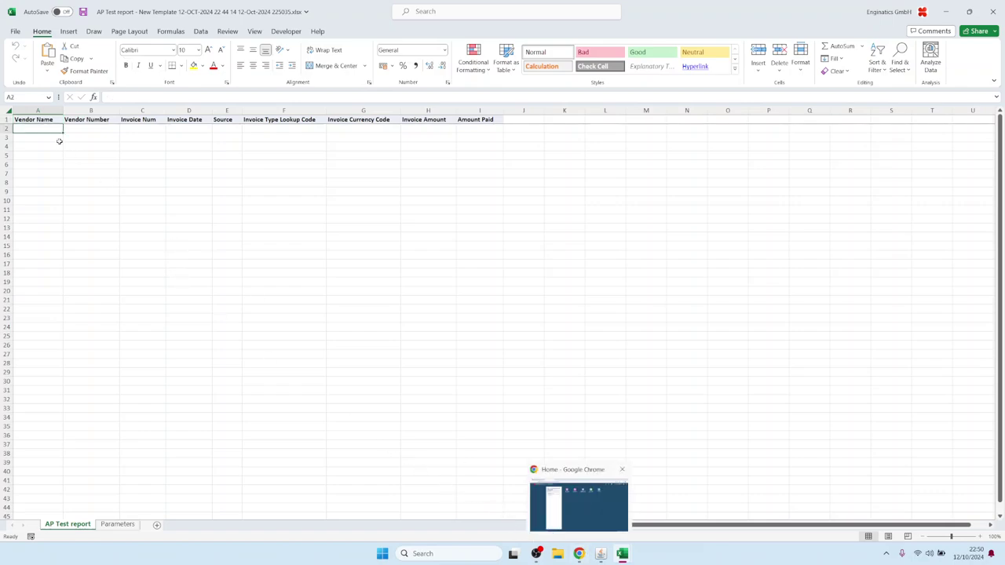
{"action": "mouse_move", "coordinate": [600, 553]}
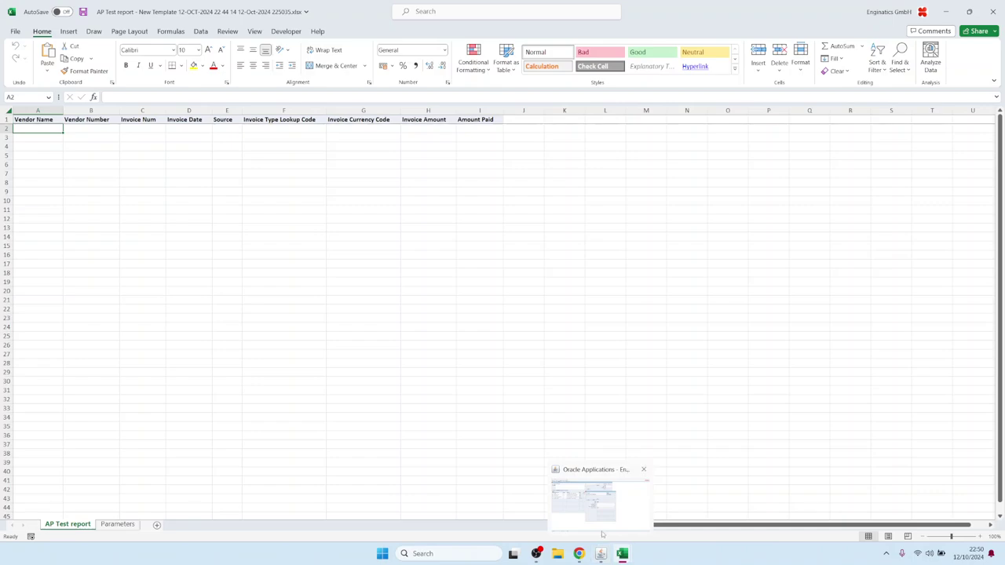
Step: Open the log of the latest AP Test report request and examine its supplier number bind and SQL where clause
{"action": "left_click", "coordinate": [573, 468]}
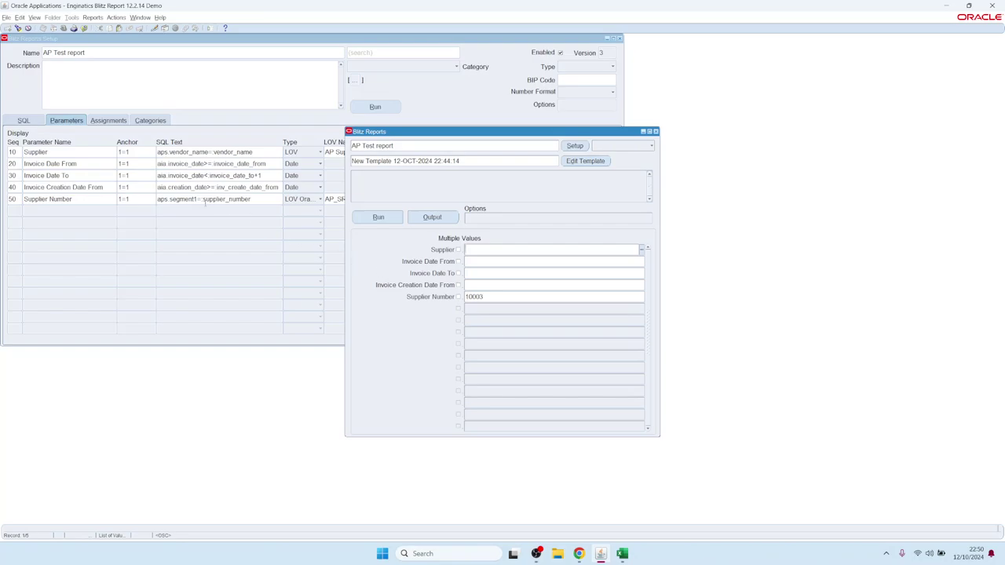
{"action": "double_click", "coordinate": [507, 297]}
{"action": "left_click", "coordinate": [34, 17]}
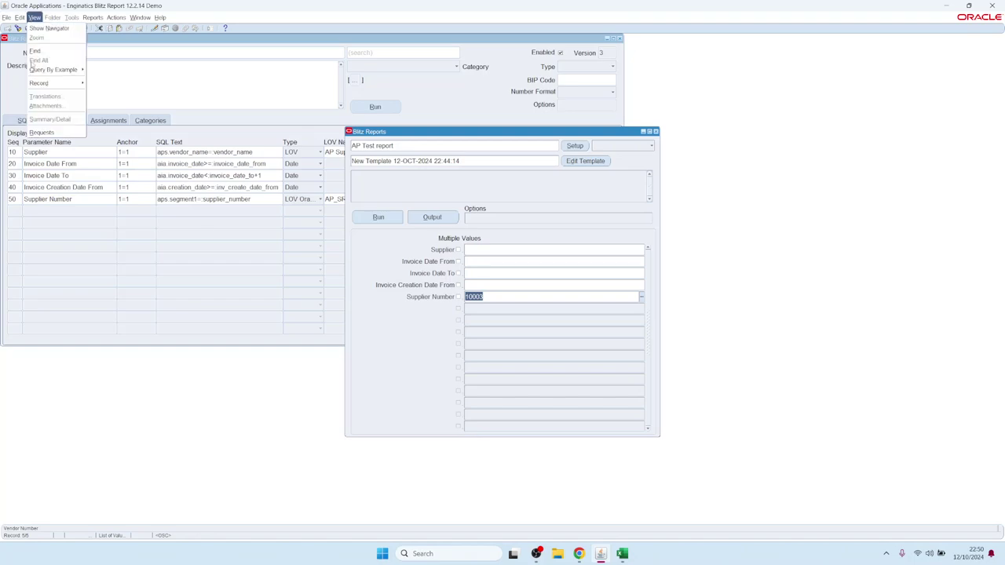
{"action": "left_click", "coordinate": [47, 131]}
{"action": "left_click", "coordinate": [304, 269]}
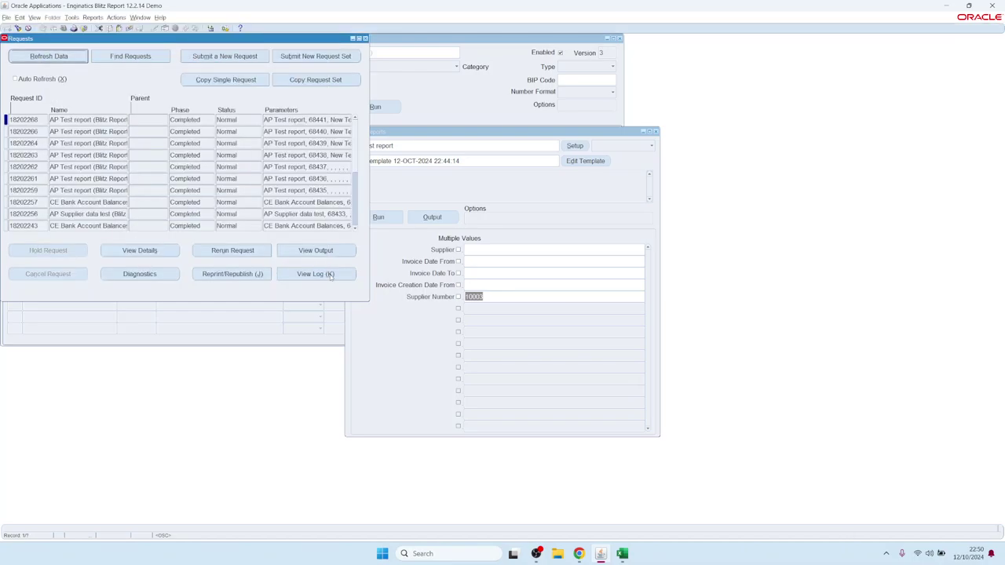
{"action": "left_click", "coordinate": [308, 274]}
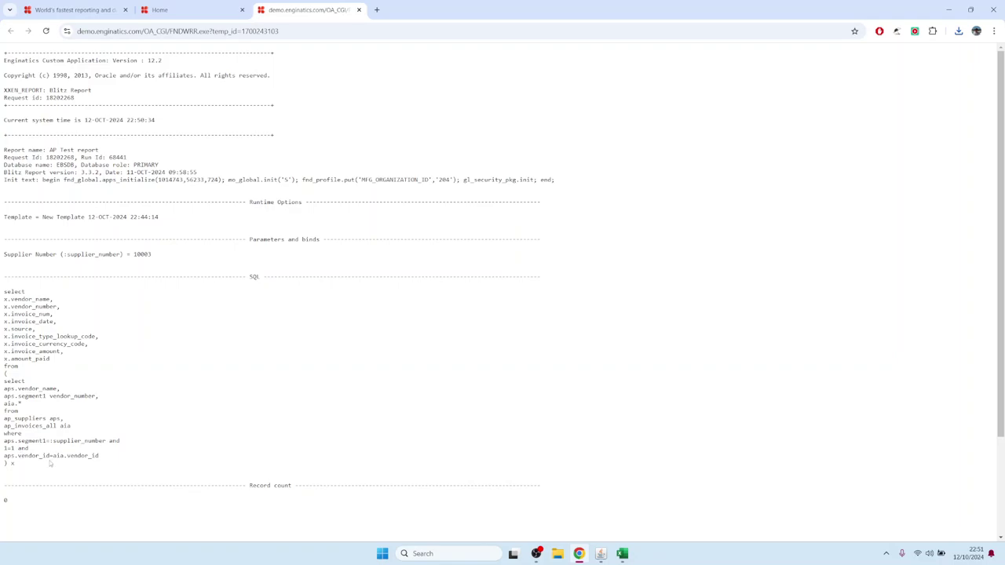
{"action": "left_click_drag", "start_coordinate": [137, 442], "coordinate": [4, 441]}
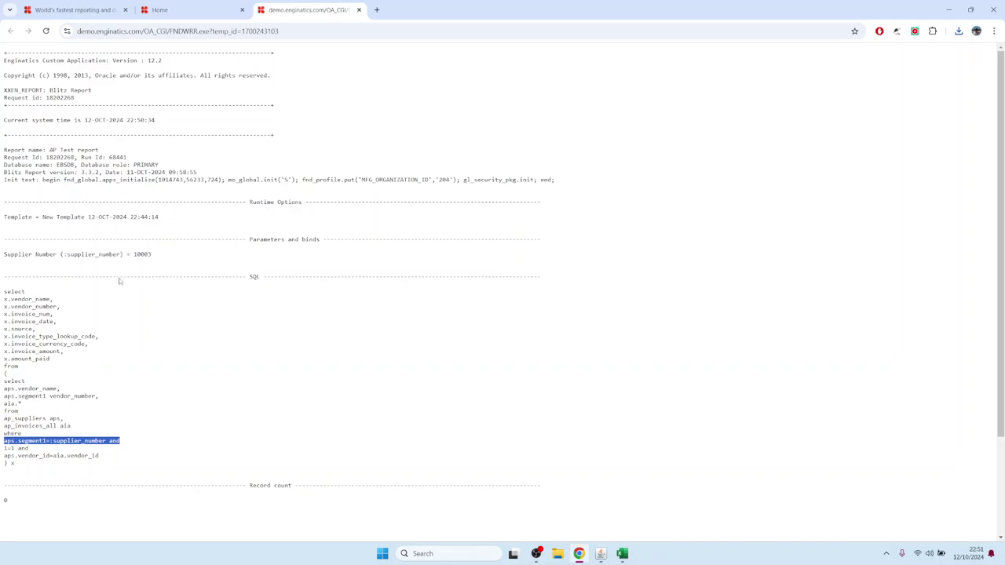
{"action": "left_click_drag", "start_coordinate": [133, 254], "coordinate": [155, 257]}
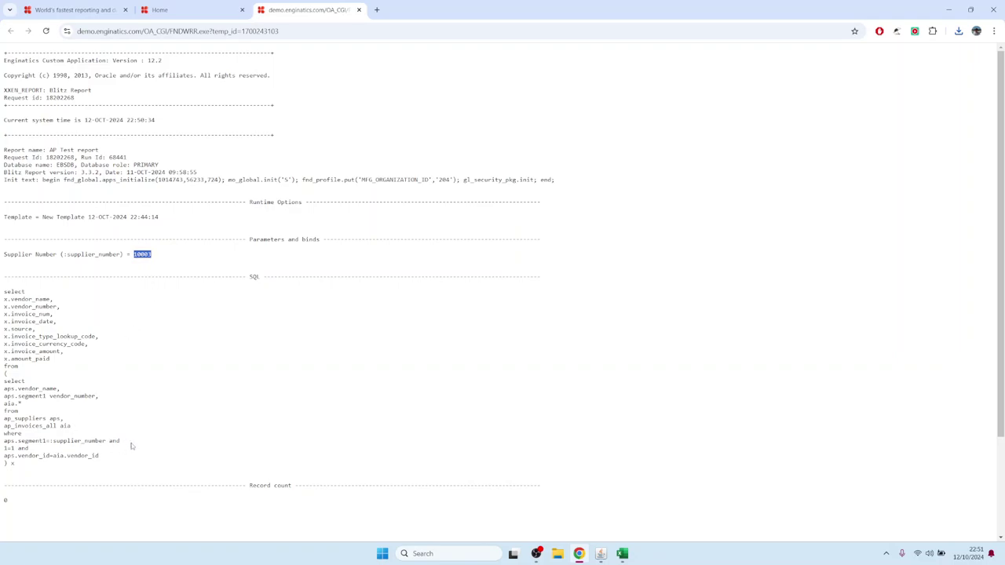
{"action": "left_click_drag", "start_coordinate": [130, 444], "coordinate": [2, 429]}
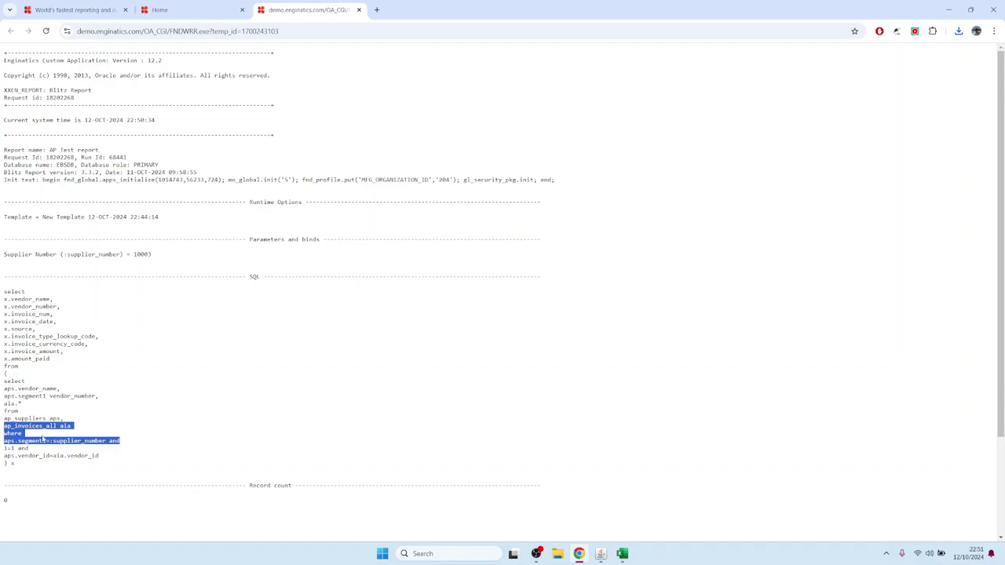
Step: Copy the vendor numbers in B7:B27 from an earlier AP Test report workbook containing invoice data
{"action": "mouse_move", "coordinate": [622, 554]}
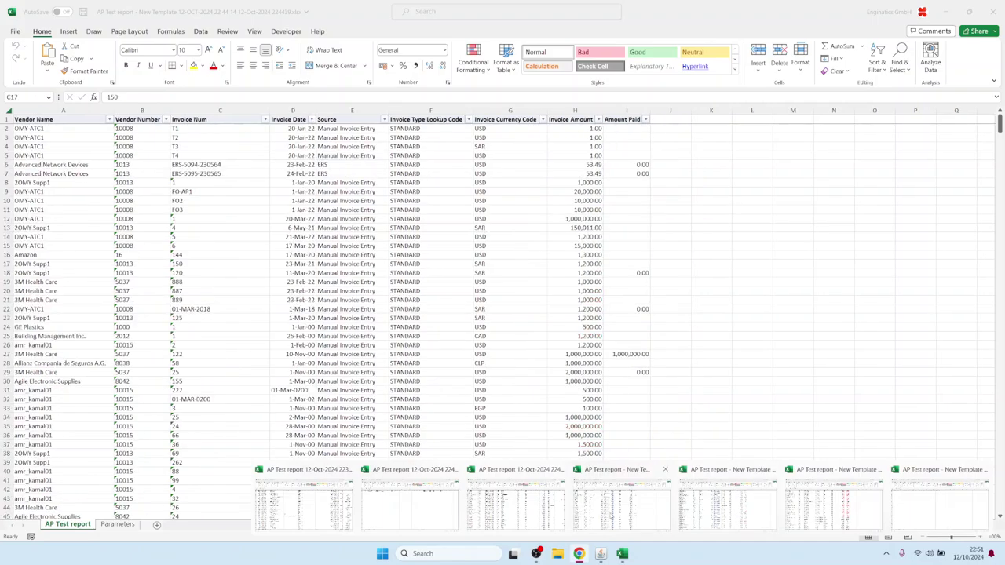
{"action": "left_click", "coordinate": [728, 503]}
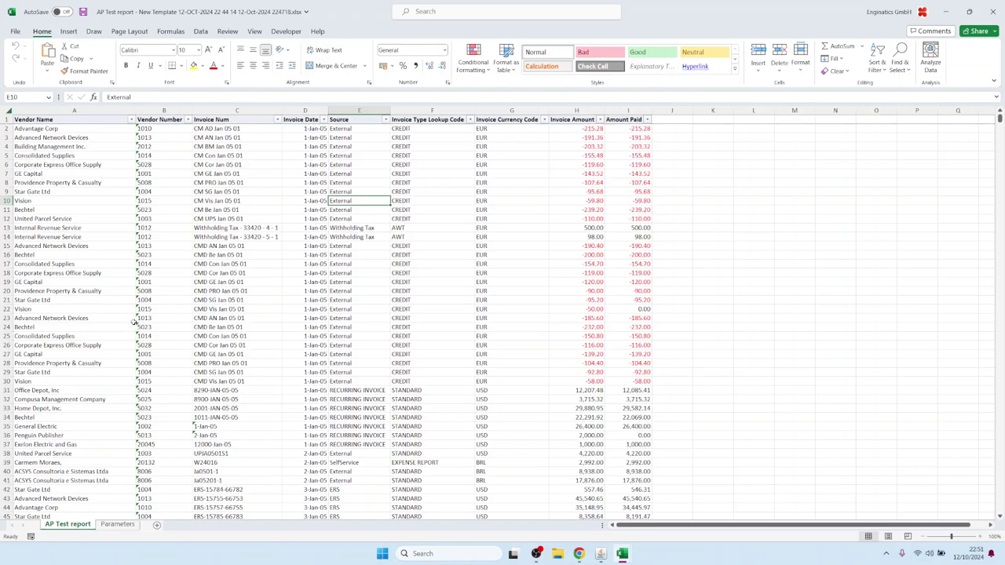
{"action": "left_click_drag", "start_coordinate": [161, 173], "coordinate": [155, 358]}
{"action": "key", "text": "ctrl+c"}
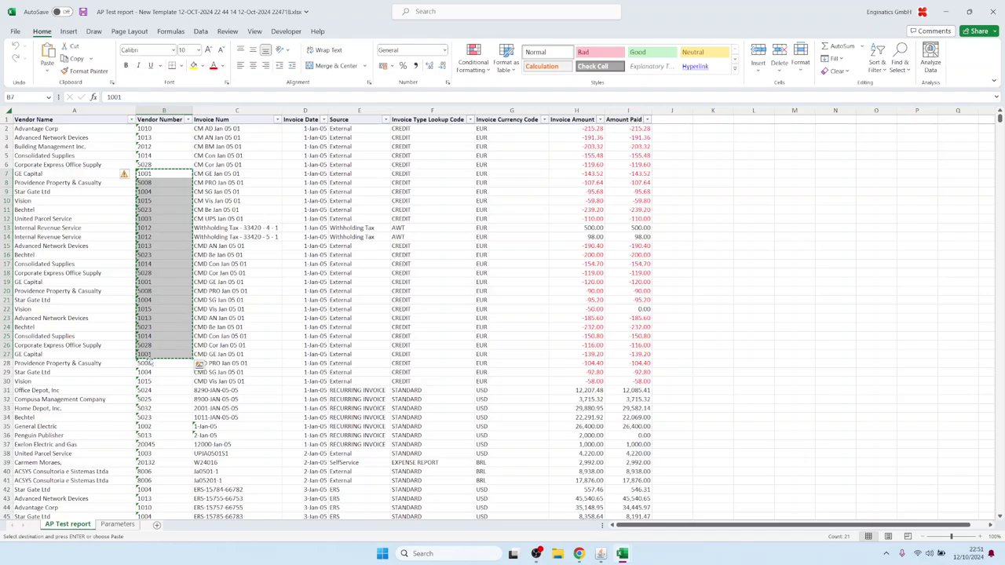
Step: Enable multiple values for Supplier Number, replace its value with the copied vendor numbers, run the report and close the Requests window
{"action": "left_click", "coordinate": [600, 554]}
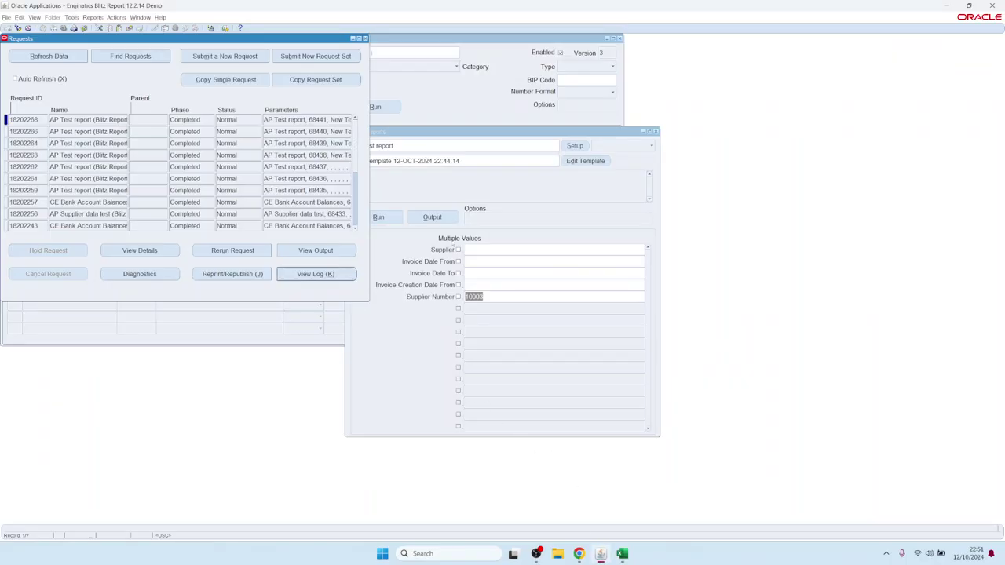
{"action": "left_click", "coordinate": [452, 245]}
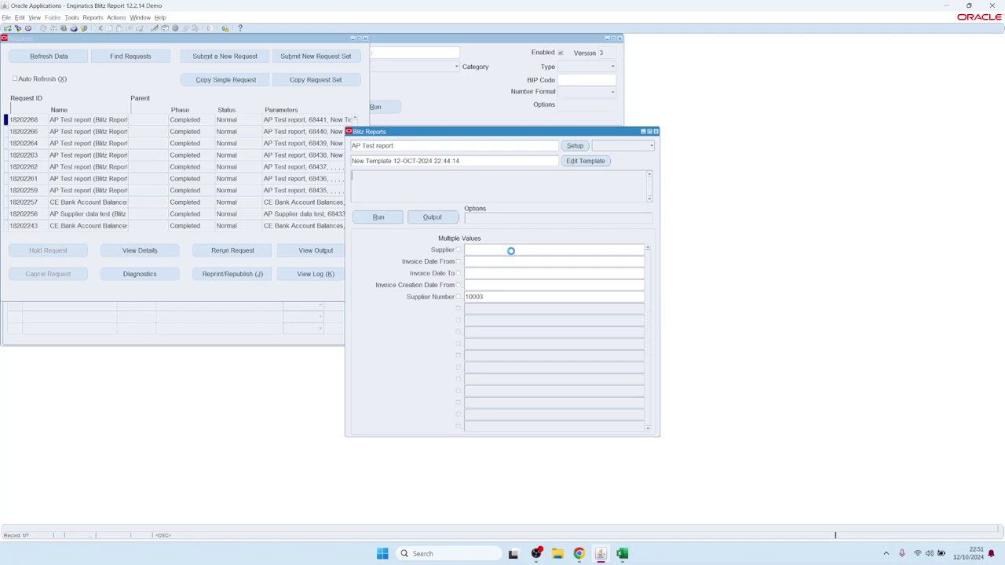
{"action": "left_click", "coordinate": [458, 297]}
{"action": "left_click", "coordinate": [487, 296]}
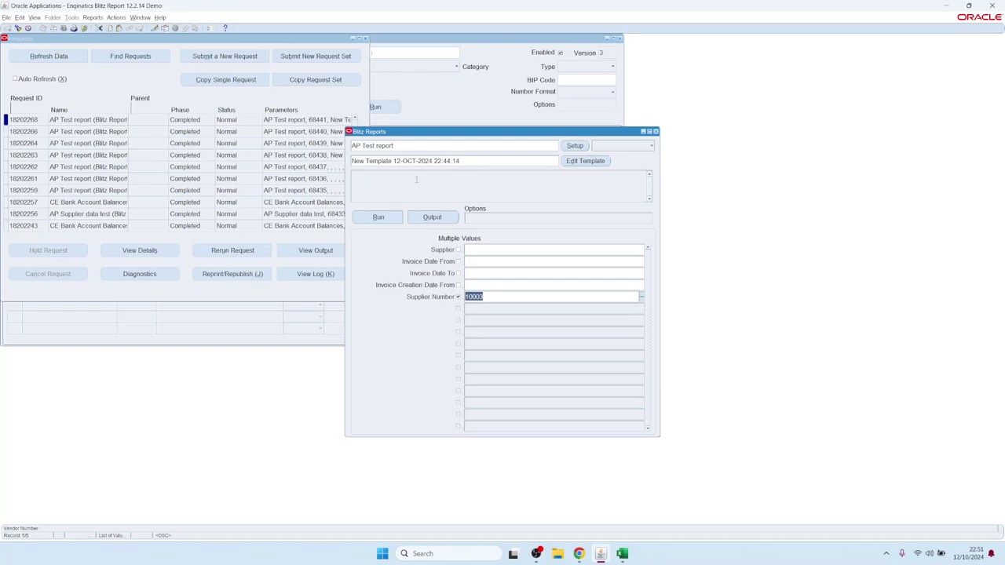
{"action": "left_click", "coordinate": [154, 28]}
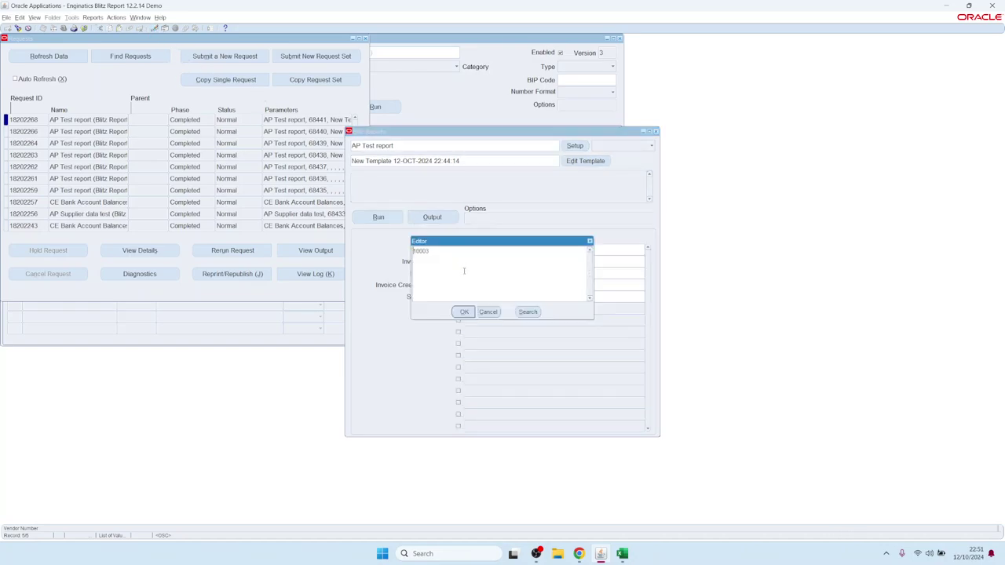
{"action": "double_click", "coordinate": [442, 254]}
{"action": "key", "text": "ctrl+v"}
{"action": "left_click", "coordinate": [464, 312]}
{"action": "left_click", "coordinate": [398, 220]}
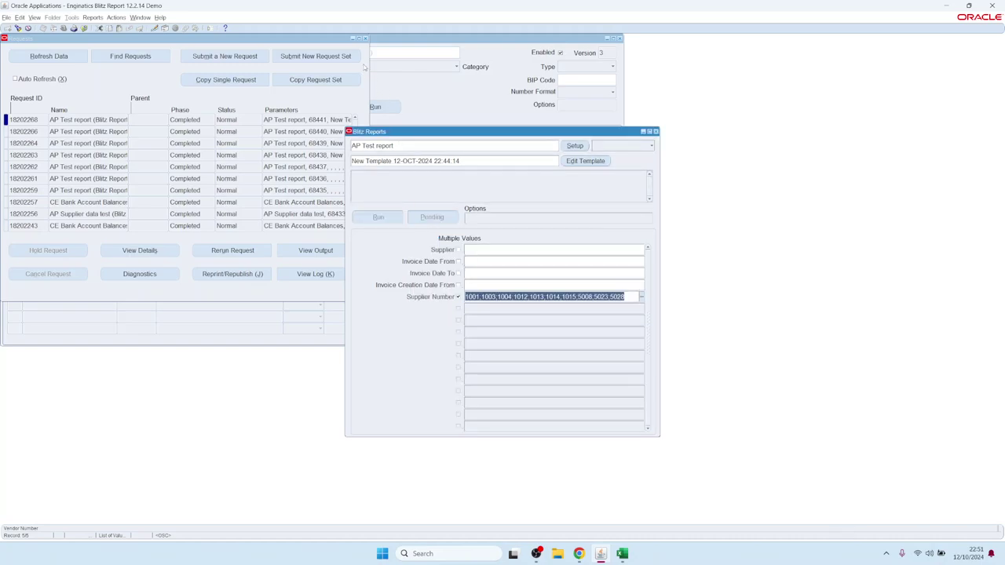
{"action": "left_click", "coordinate": [365, 38]}
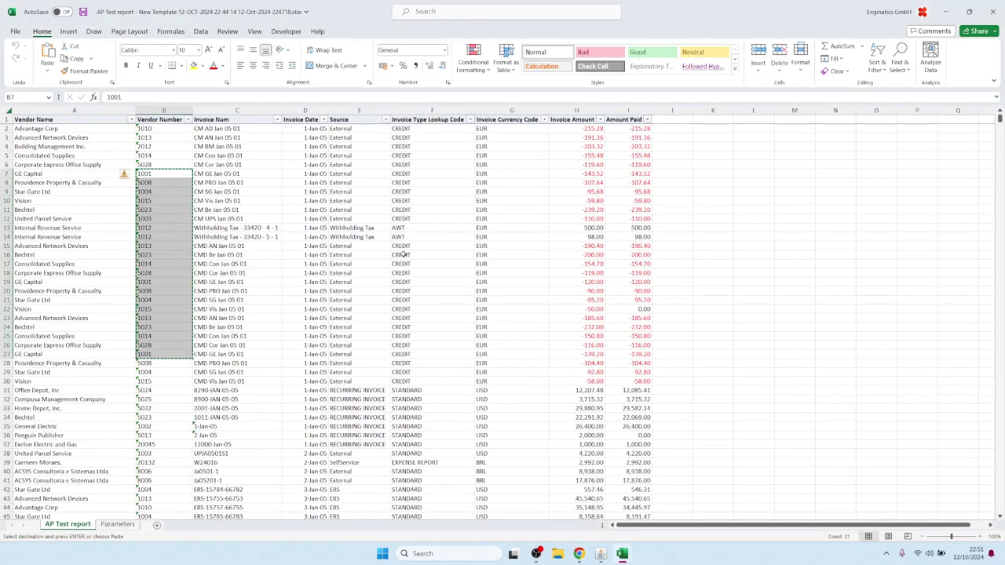
Step: Check the new Excel output, including the distinct Vendor Number filter values and the last data row
{"action": "left_click", "coordinate": [76, 219]}
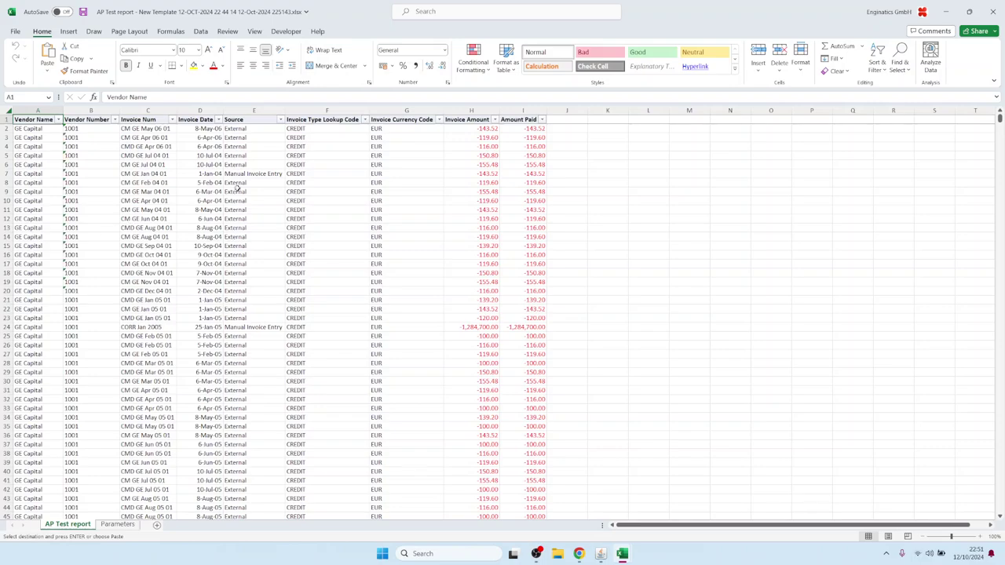
{"action": "left_click_drag", "start_coordinate": [41, 147], "coordinate": [19, 309]}
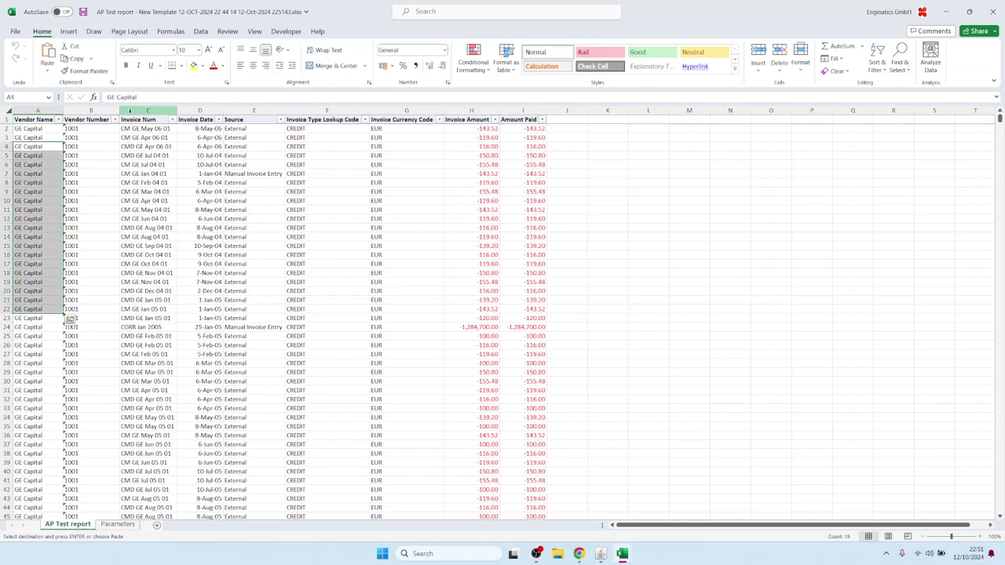
{"action": "left_click", "coordinate": [114, 119]}
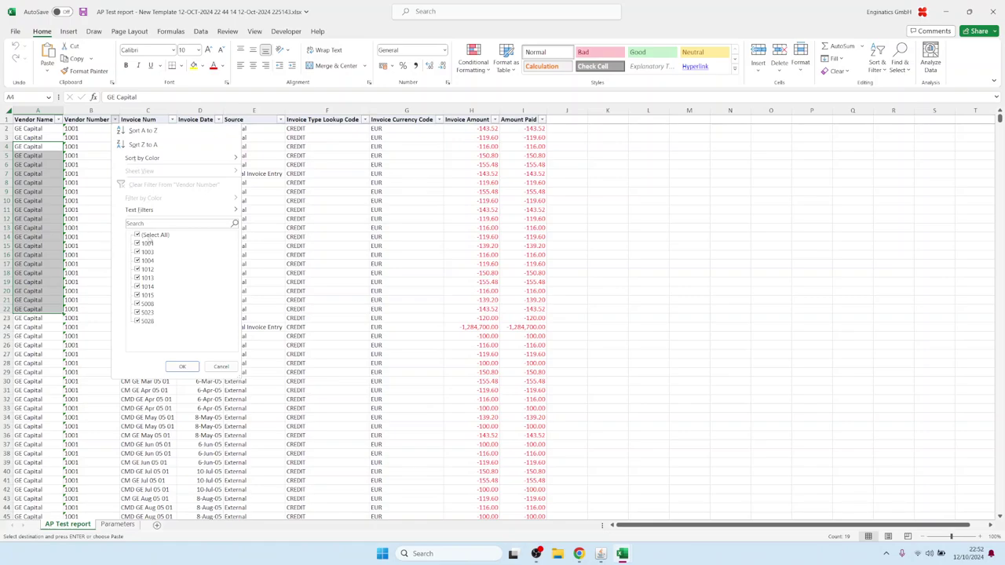
{"action": "left_click", "coordinate": [222, 367]}
{"action": "left_click", "coordinate": [60, 345]}
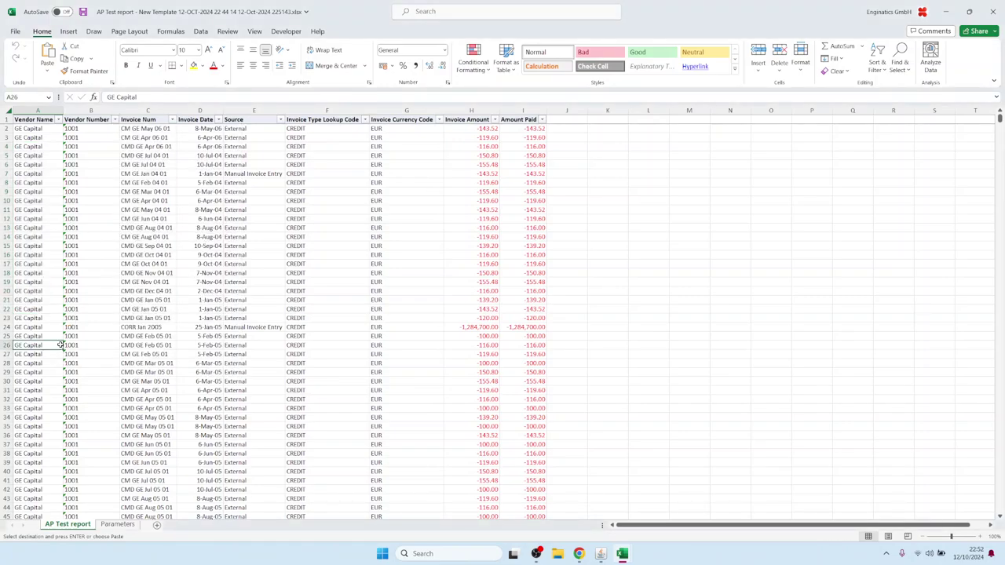
{"action": "key", "text": "ctrl+Down"}
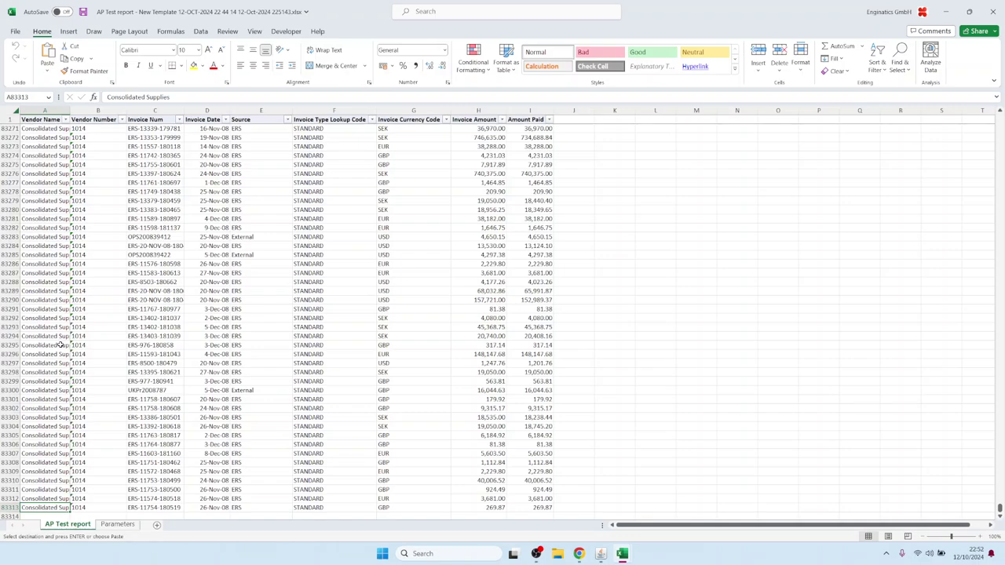
{"action": "left_click", "coordinate": [281, 220]}
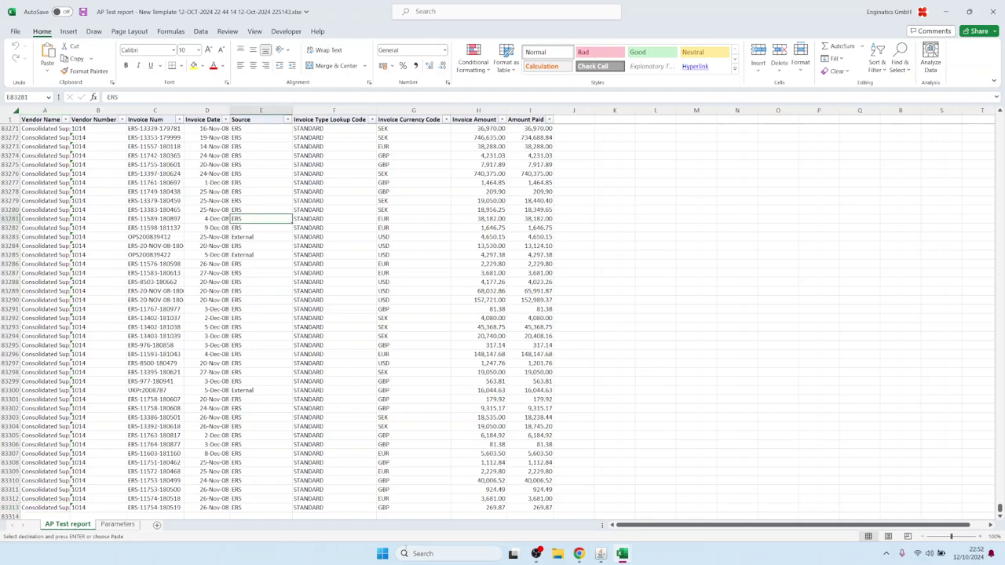
Step: Return to the report setup, review the Supplier Number parameter's LOV query and close it
{"action": "mouse_move", "coordinate": [601, 556]}
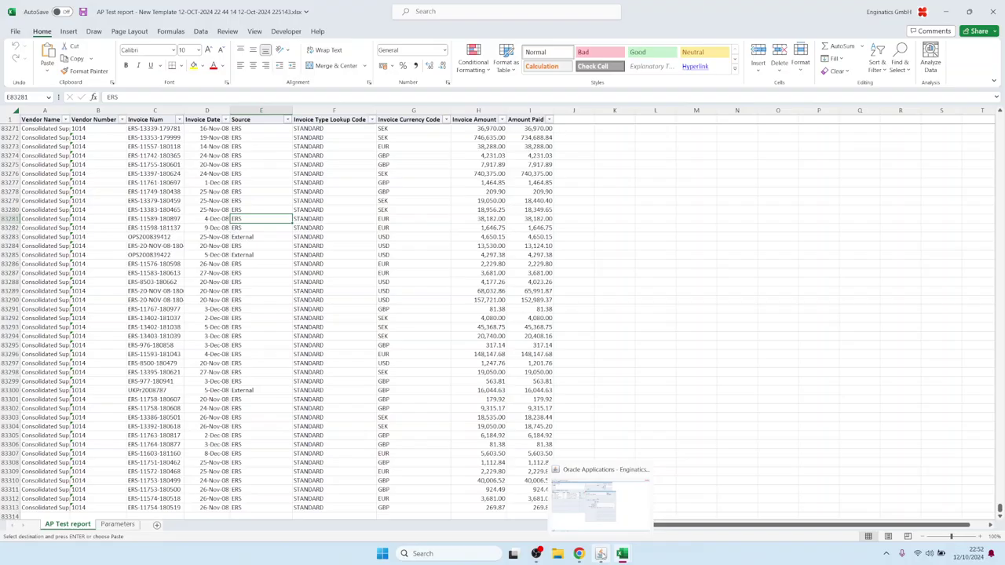
{"action": "left_click", "coordinate": [611, 503]}
{"action": "left_click", "coordinate": [575, 146]}
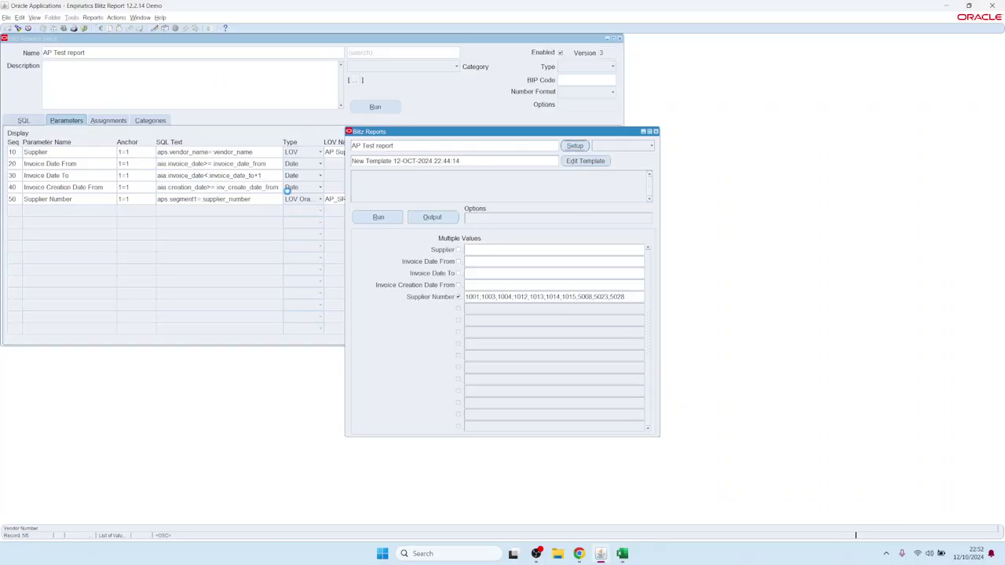
{"action": "double_click", "coordinate": [428, 199]}
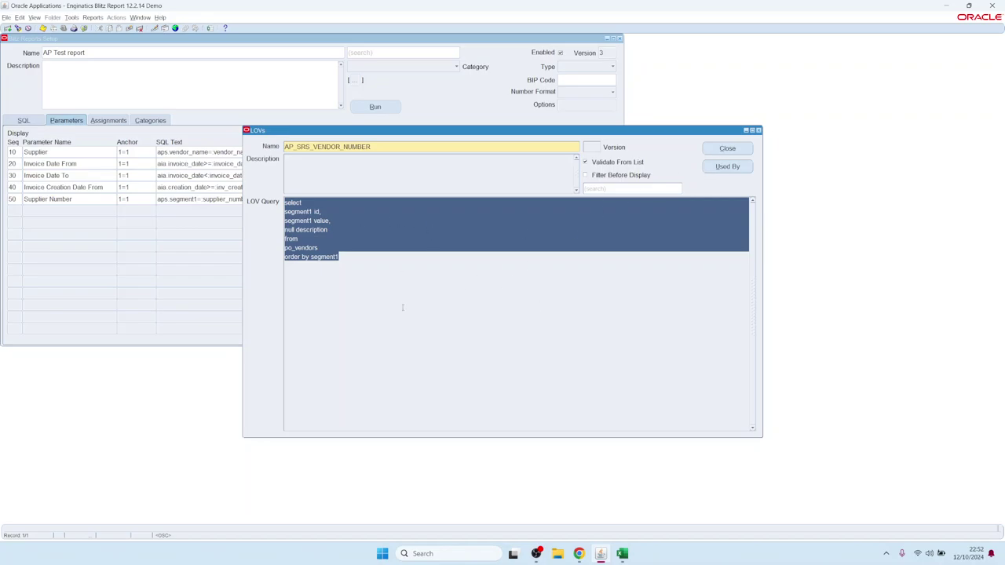
{"action": "left_click", "coordinate": [725, 149]}
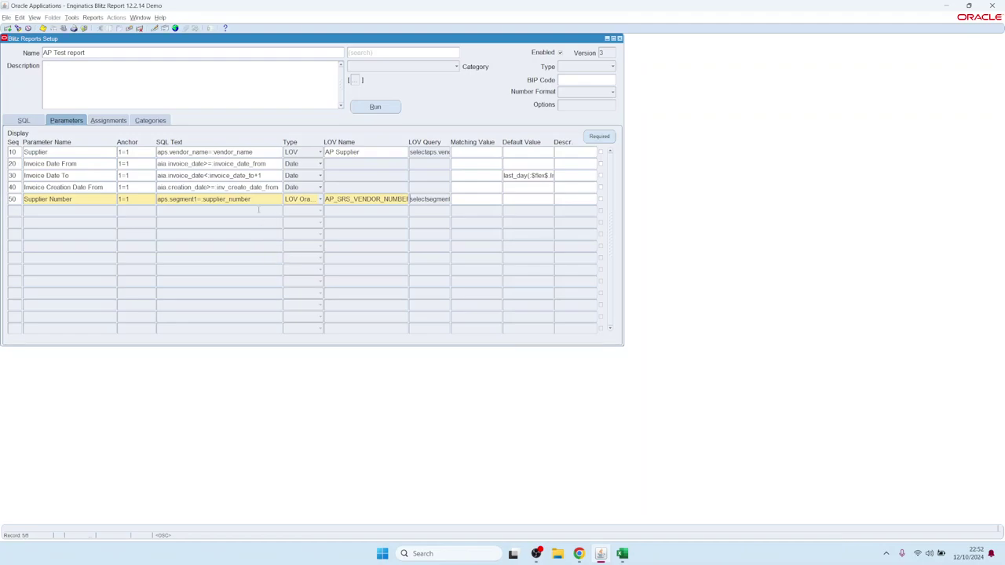
Step: Change the Supplier Number parameter type to LOV custom, replace null with vendor_name as the query's description column, and save it
{"action": "left_click", "coordinate": [312, 200]}
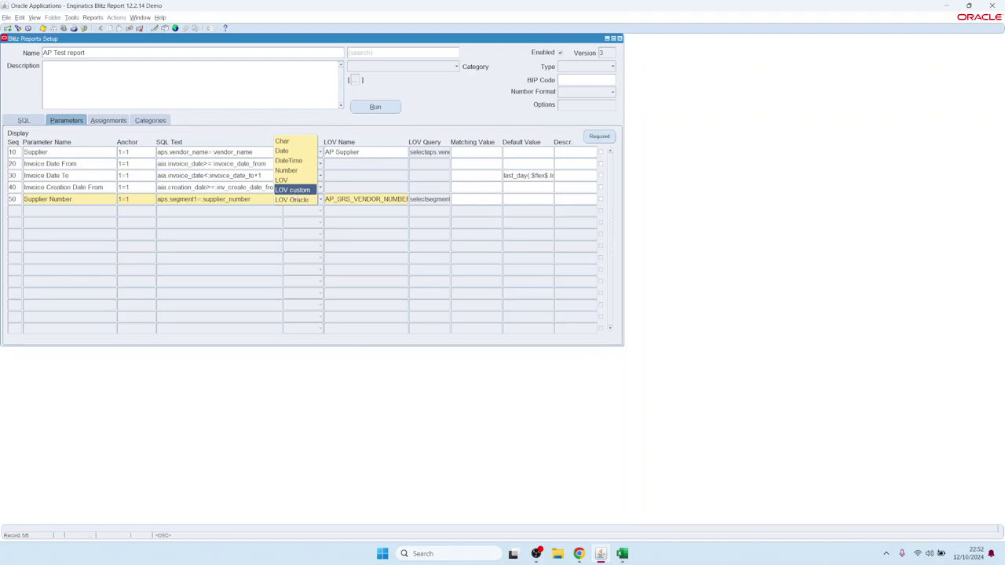
{"action": "left_click", "coordinate": [301, 191]}
{"action": "double_click", "coordinate": [425, 201]}
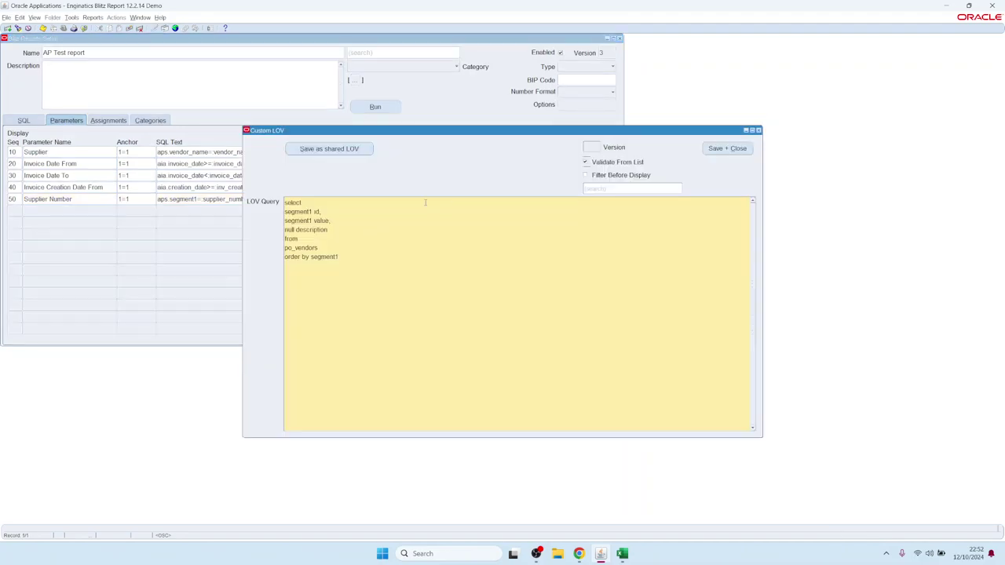
{"action": "key", "text": "ctrl+a"}
{"action": "left_click", "coordinate": [292, 229]}
{"action": "double_click", "coordinate": [292, 229]}
{"action": "type", "text": "vendor_name"}
{"action": "left_click", "coordinate": [727, 149]}
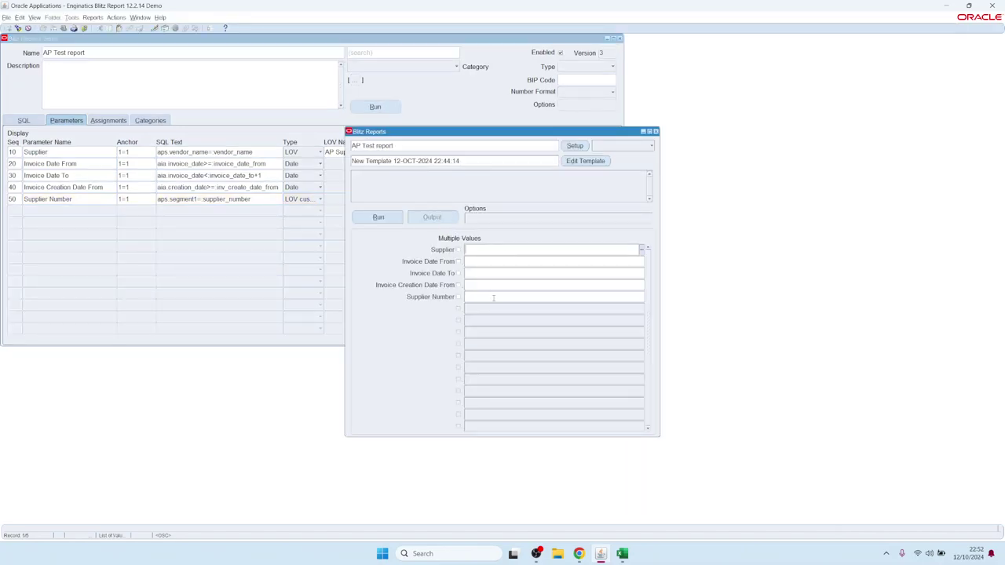
Step: Check the descriptions in the report's Supplier Number list and pick one supplier number
{"action": "left_click", "coordinate": [493, 298]}
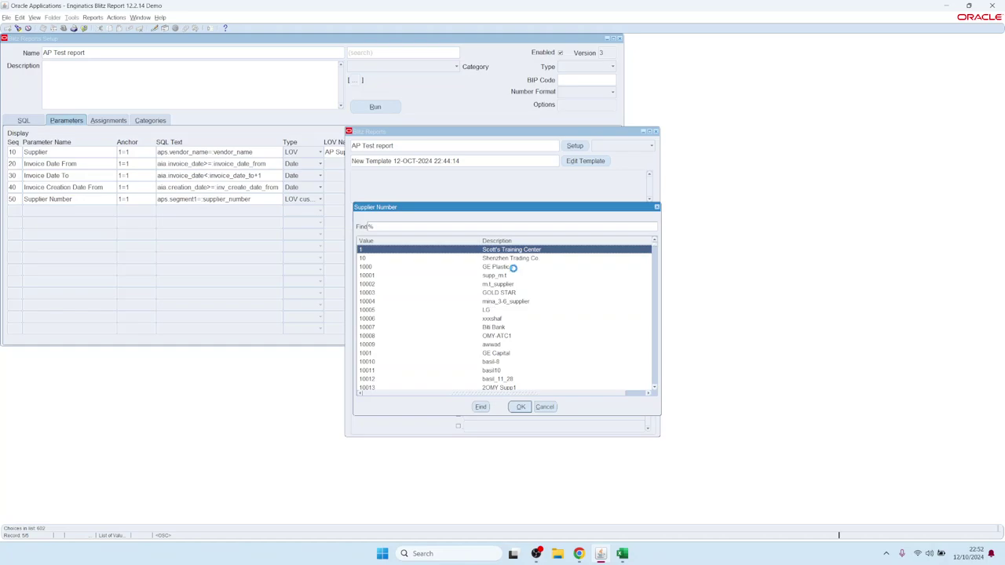
{"action": "left_click", "coordinate": [513, 268]}
{"action": "scroll", "coordinate": [514, 315], "scroll_direction": "down", "scroll_amount": 10}
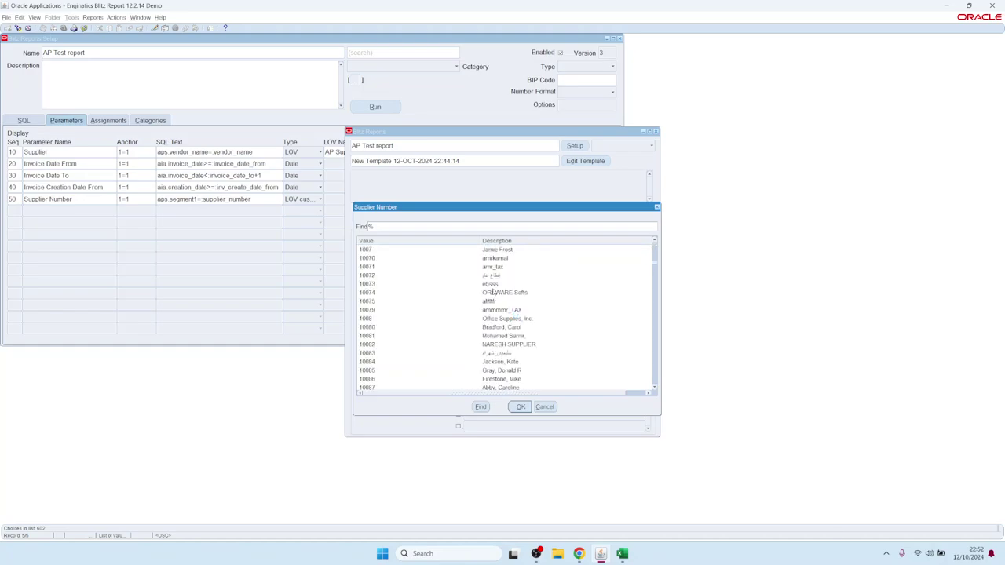
{"action": "left_click", "coordinate": [495, 310]}
{"action": "scroll", "coordinate": [549, 338], "scroll_direction": "up", "scroll_amount": 15}
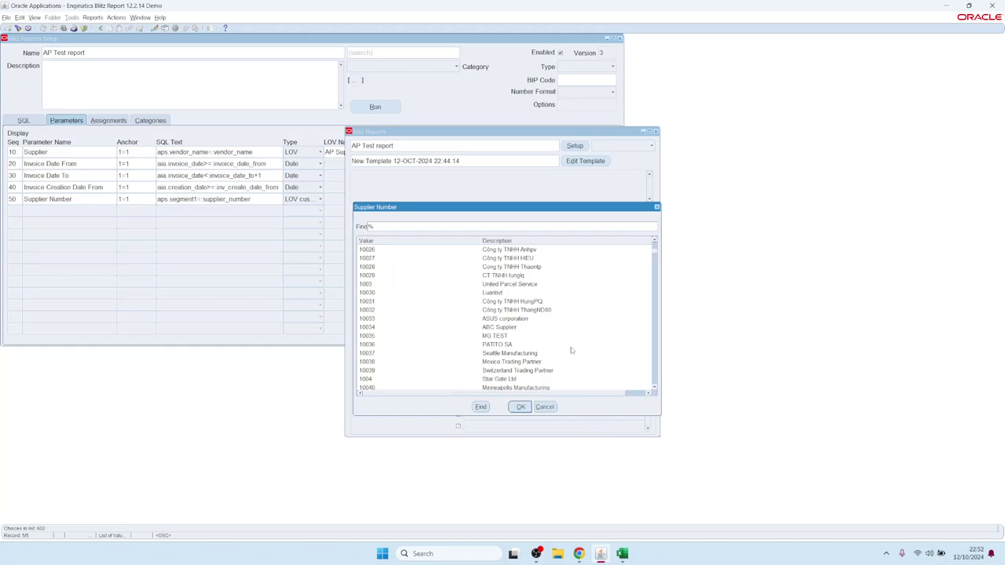
{"action": "scroll", "coordinate": [572, 351], "scroll_direction": "up", "scroll_amount": 3}
{"action": "left_click", "coordinate": [521, 407]}
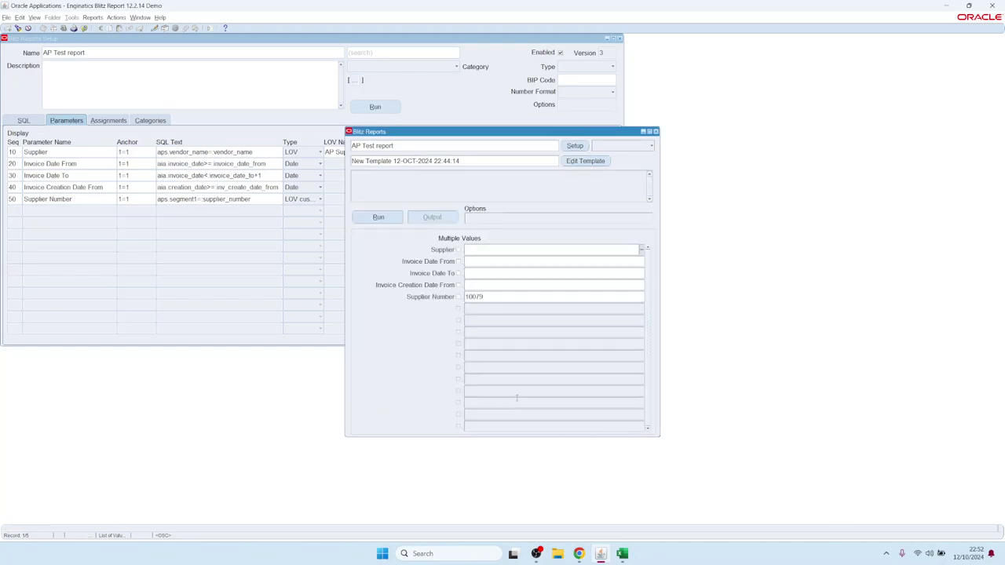
Step: Go back to the report setup and inspect the custom LOV query behind the Supplier Number parameter
{"action": "left_click", "coordinate": [577, 146]}
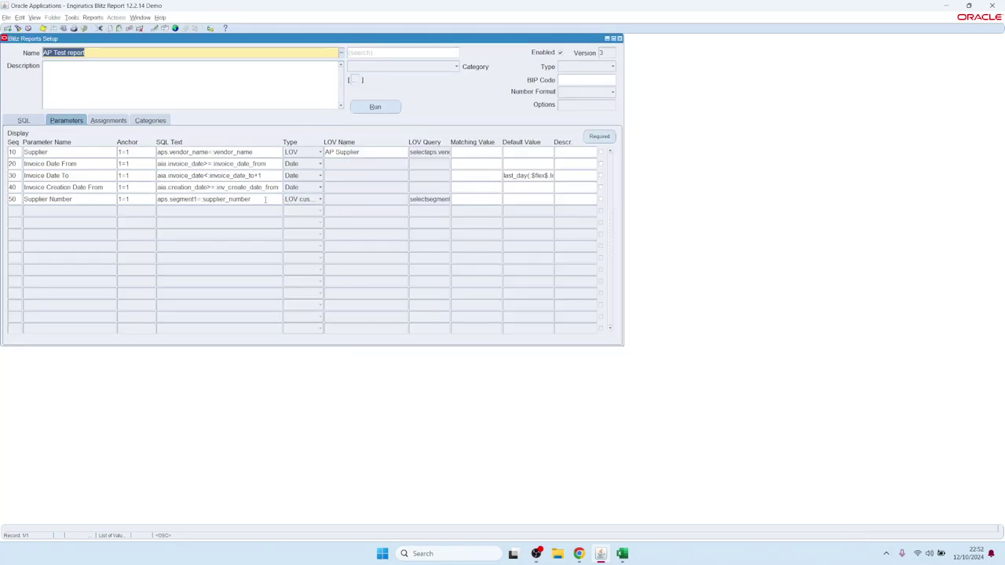
{"action": "double_click", "coordinate": [434, 199]}
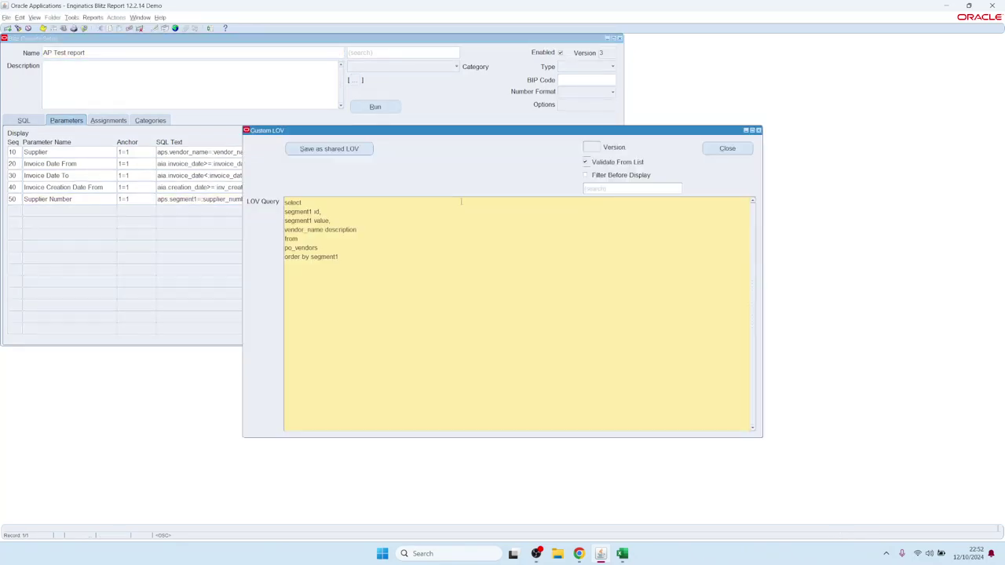
{"action": "left_click", "coordinate": [725, 150]}
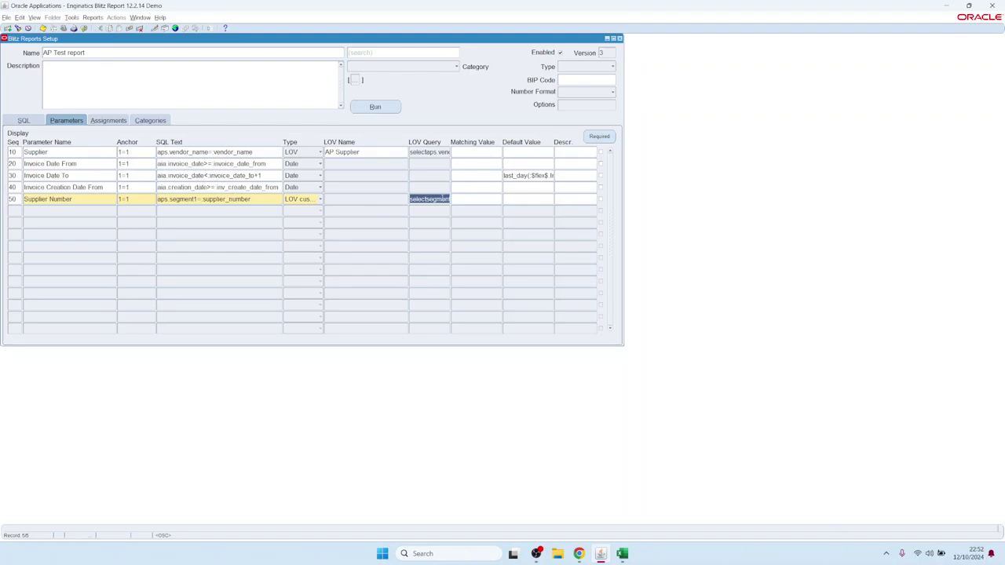
Step: Save the Supplier Number parameter's custom LOV as a shared LOV named Test Supplier Number LOV
{"action": "double_click", "coordinate": [431, 200]}
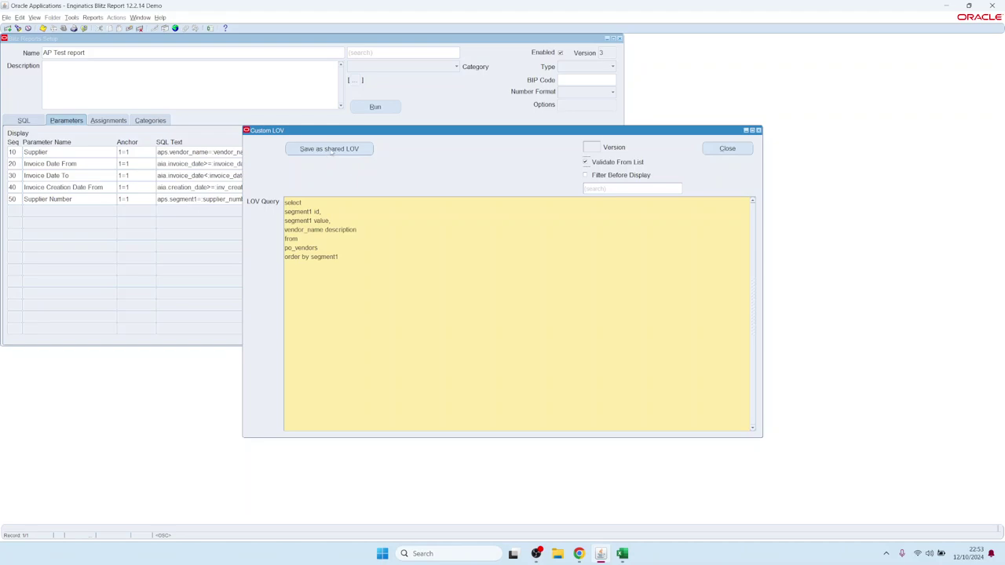
{"action": "left_click", "coordinate": [331, 150]}
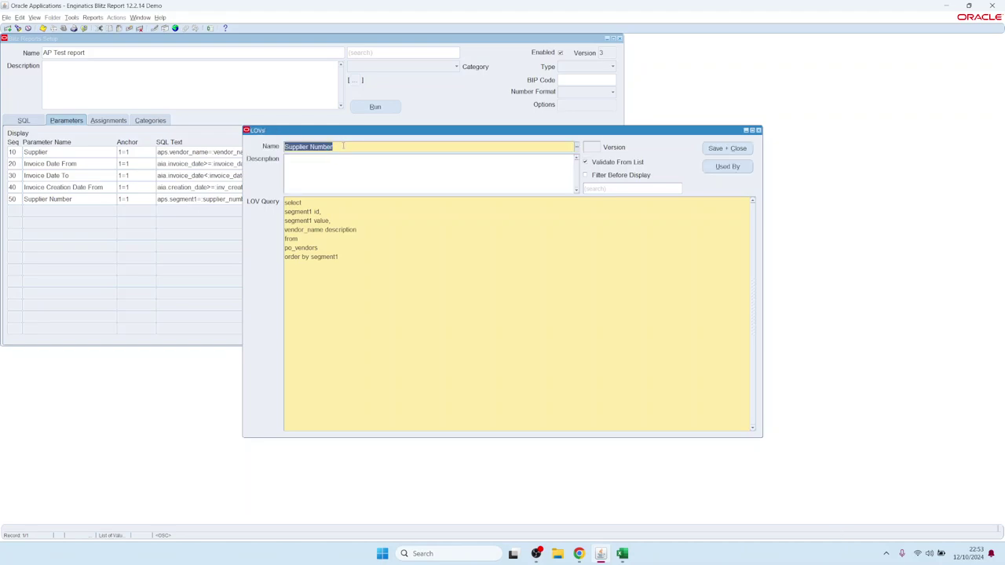
{"action": "left_click", "coordinate": [344, 146]}
{"action": "key", "text": "Home"}
{"action": "type", "text": "Test"}
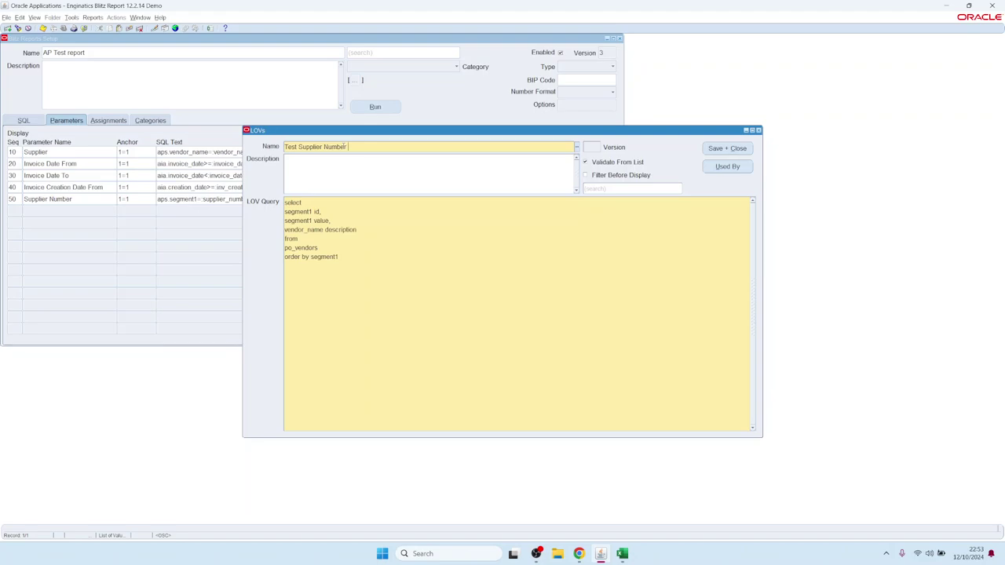
{"action": "key", "text": "End"}
{"action": "type", "text": "LOV"}
{"action": "left_click", "coordinate": [727, 149]}
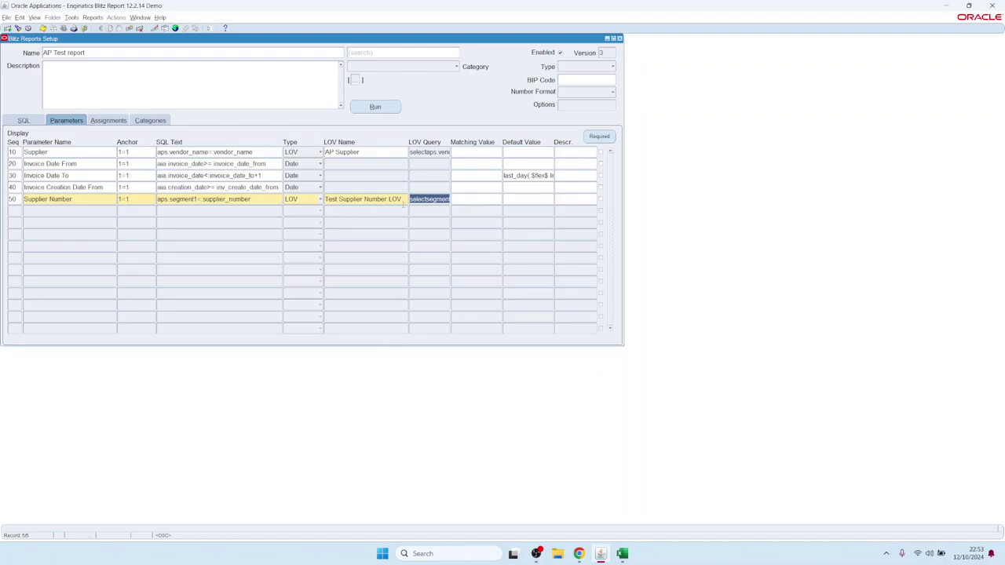
{"action": "left_click", "coordinate": [404, 201]}
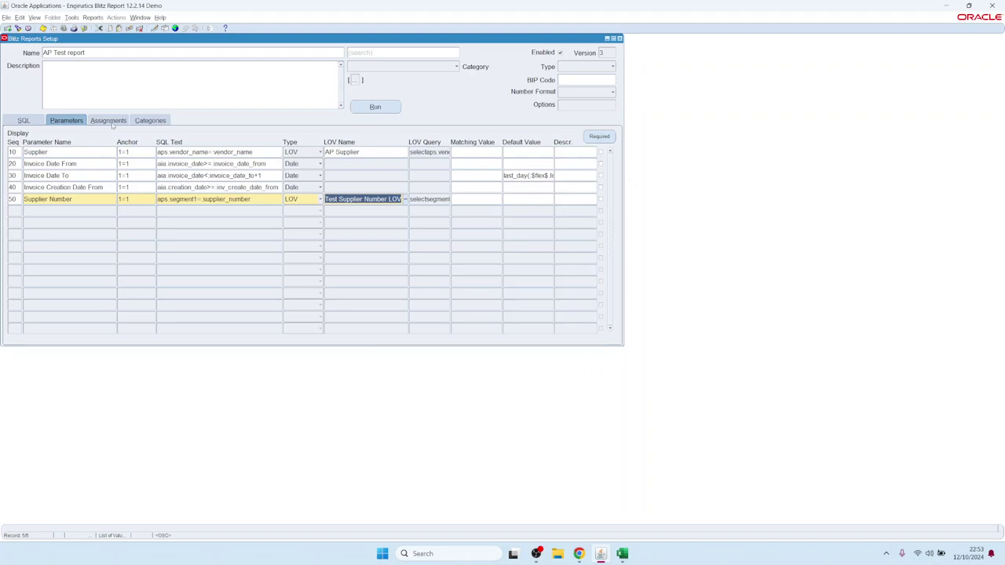
Step: Add an Include assignment for the report at Application level with the value Payables
{"action": "left_click", "coordinate": [114, 123]}
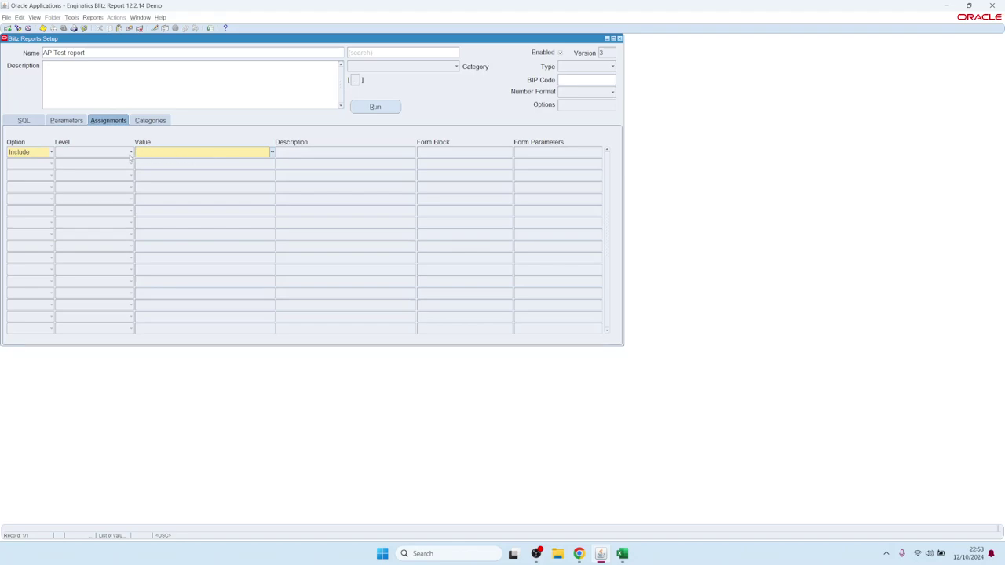
{"action": "left_click", "coordinate": [130, 153]}
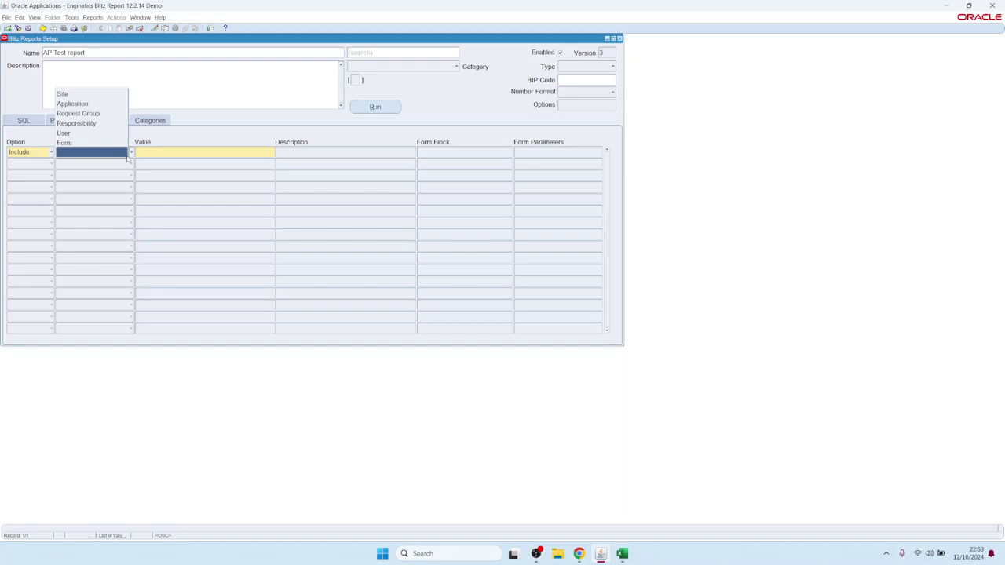
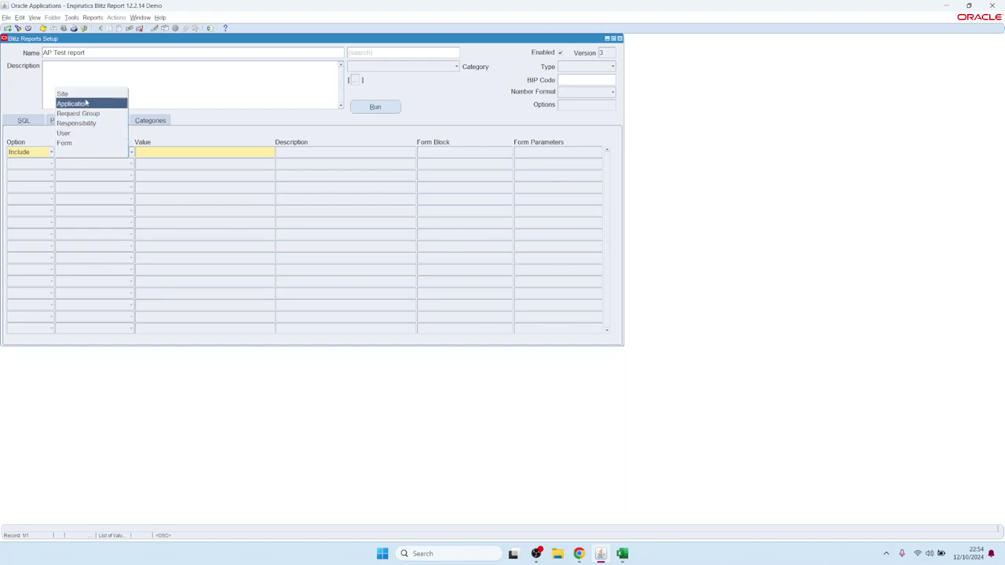
{"action": "left_click", "coordinate": [94, 103]}
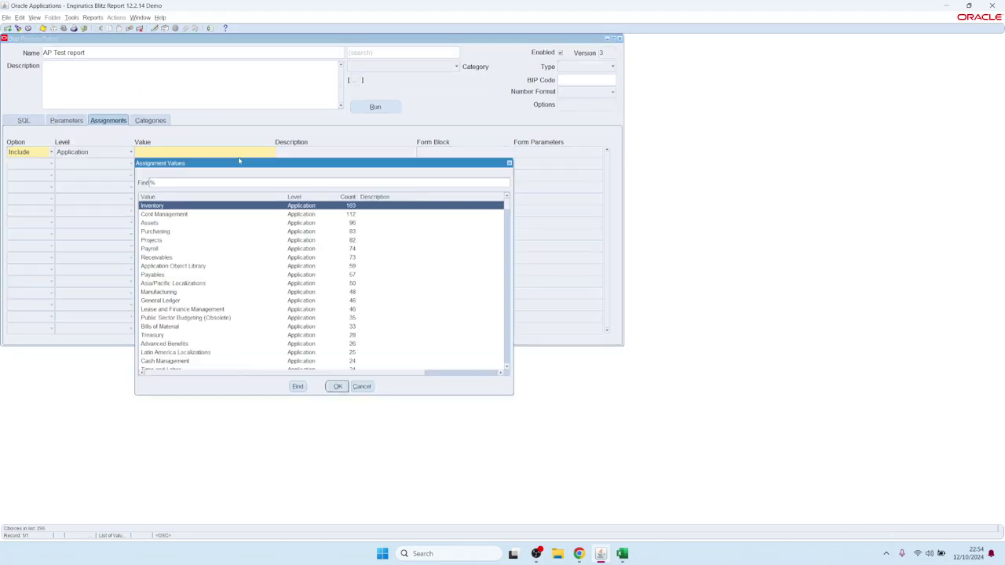
{"action": "type", "text": "pa"}
{"action": "key", "text": "Down"}
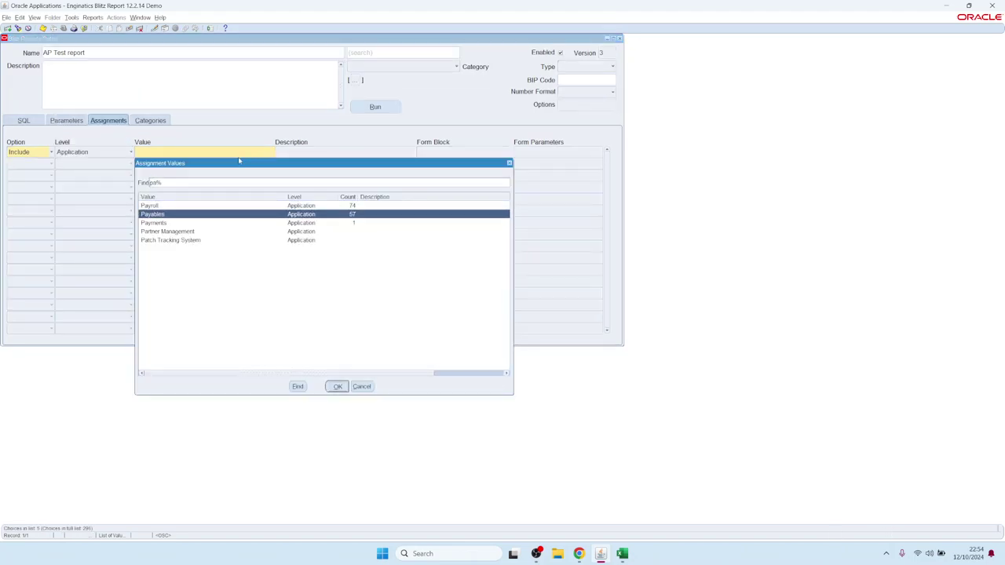
{"action": "key", "text": "Return"}
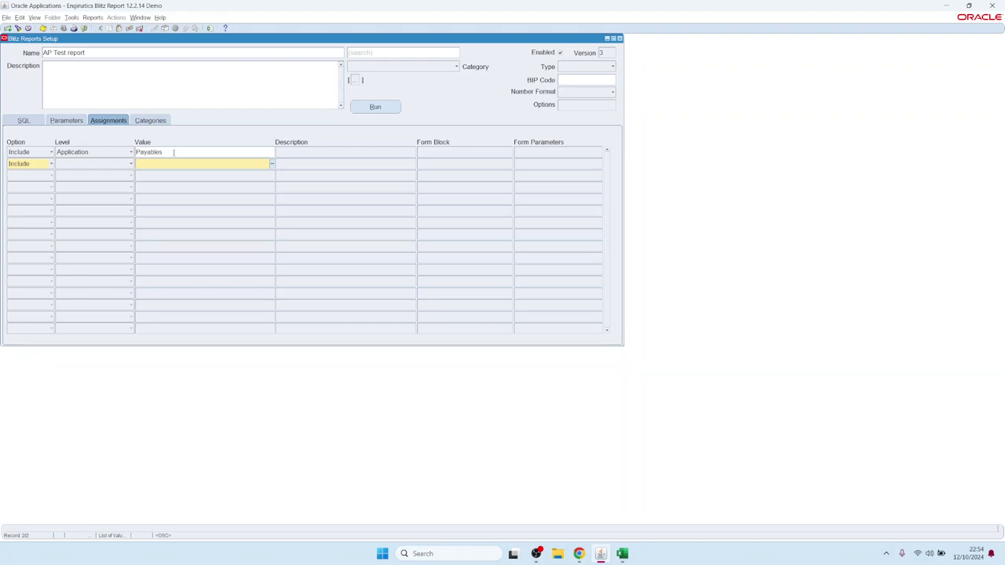
Step: Add a second Include assignment at Form level for APXINWKB (Invoice Workbench) and save the assignments
{"action": "left_click", "coordinate": [126, 164]}
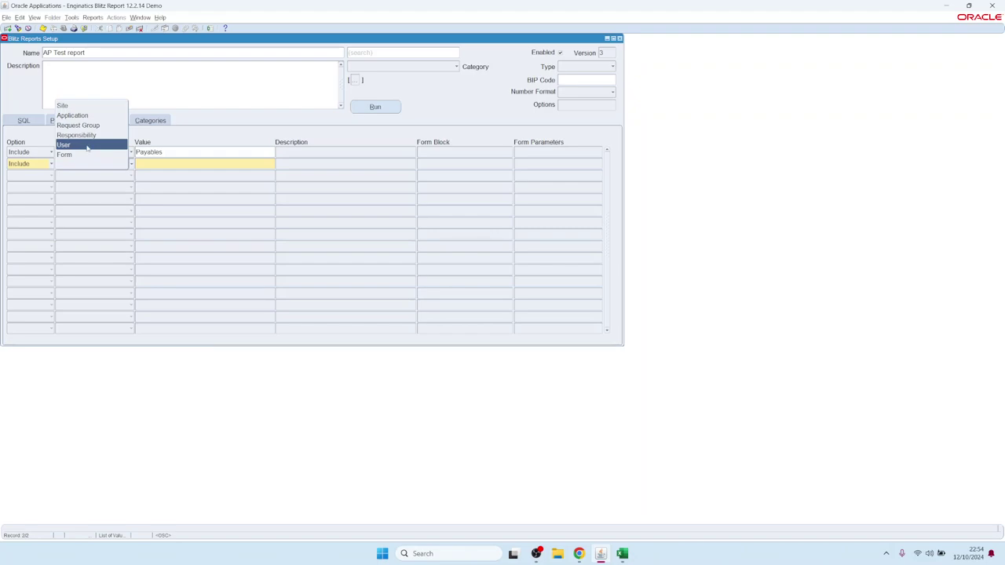
{"action": "left_click", "coordinate": [179, 156]}
{"action": "left_click", "coordinate": [29, 164]}
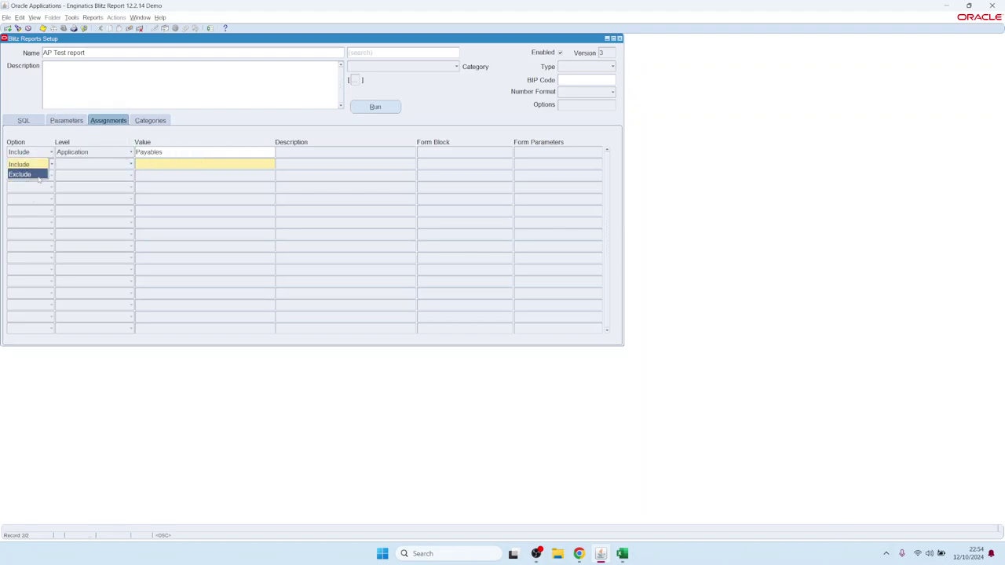
{"action": "left_click", "coordinate": [115, 164]}
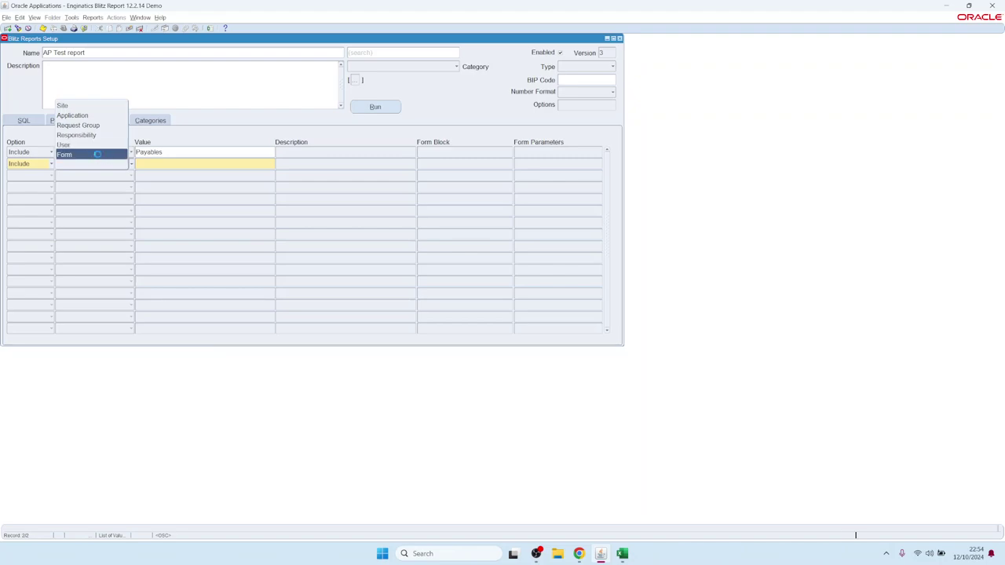
{"action": "left_click", "coordinate": [98, 154]}
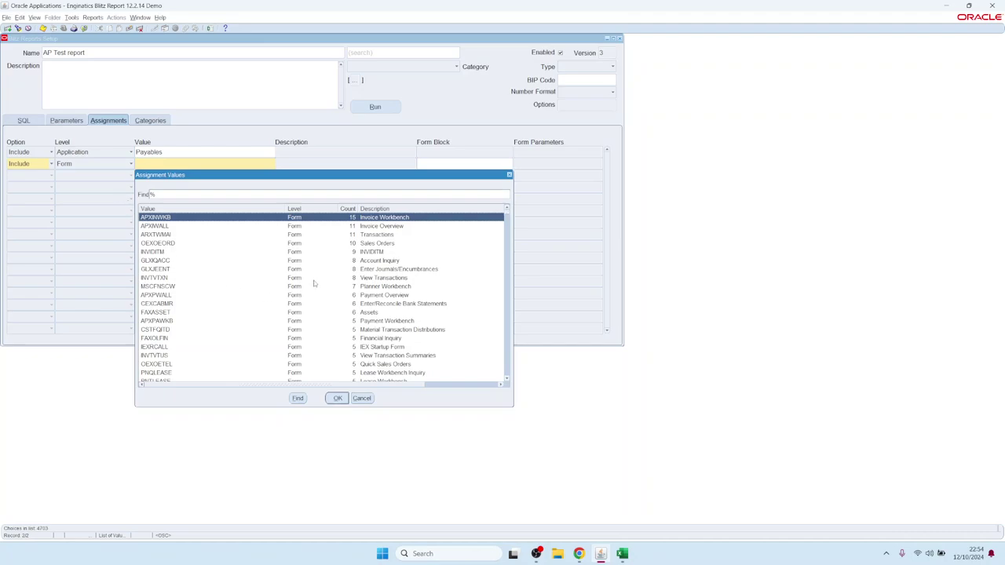
{"action": "left_click", "coordinate": [212, 296]}
{"action": "left_click", "coordinate": [386, 219]}
{"action": "double_click", "coordinate": [372, 218]}
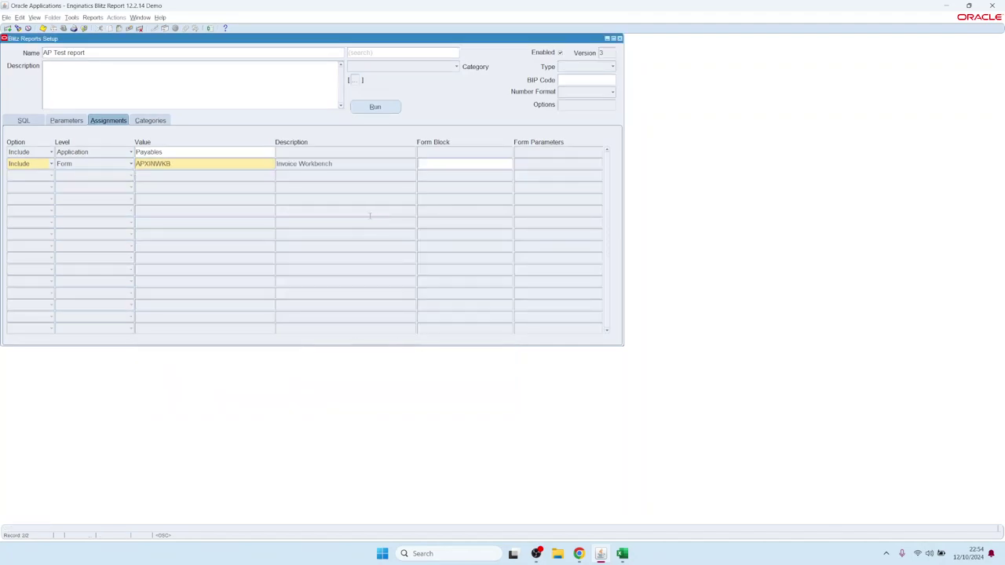
{"action": "key", "text": "ctrl+s"}
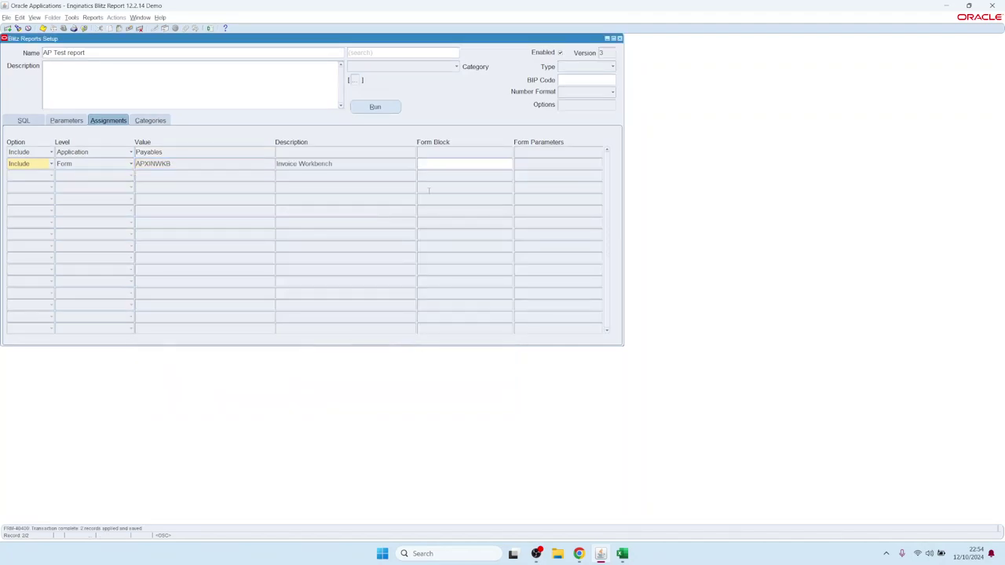
Step: Close the report setup and switch the responsibility to Payables, Vision Operations (USA)
{"action": "key", "text": "F4"}
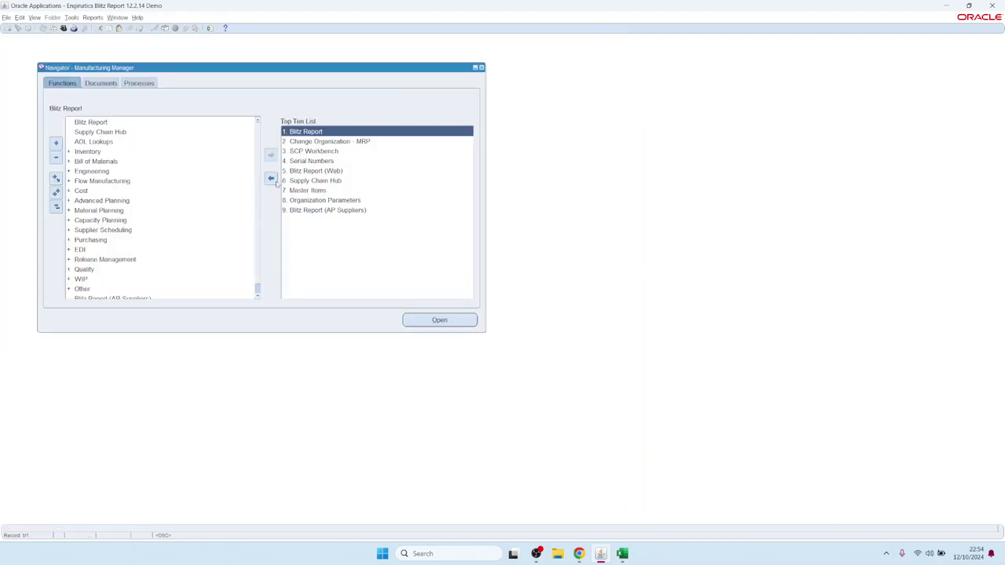
{"action": "key", "text": "alt+f"}
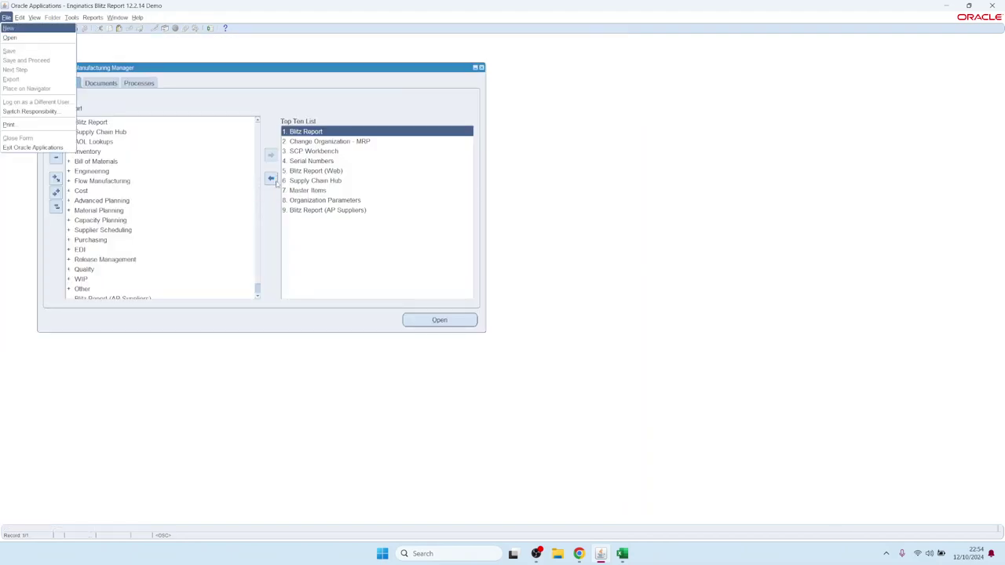
{"action": "type", "text": "w"}
{"action": "type", "text": "m%"}
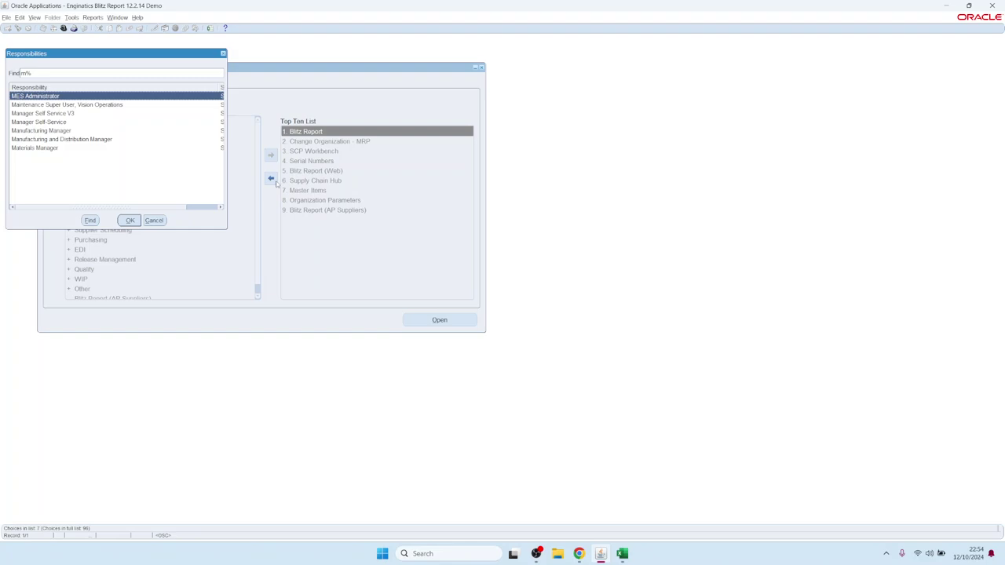
{"action": "key", "text": "BackSpace"}
{"action": "type", "text": "pay"}
{"action": "key", "text": "Down"}
{"action": "key", "text": "Down"}
{"action": "key", "text": "Down"}
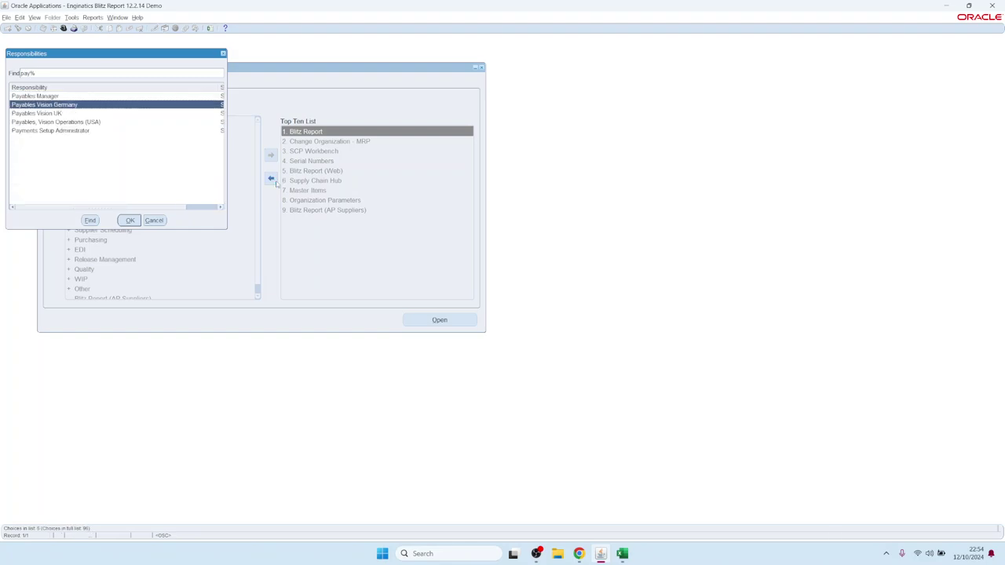
{"action": "key", "text": "Return"}
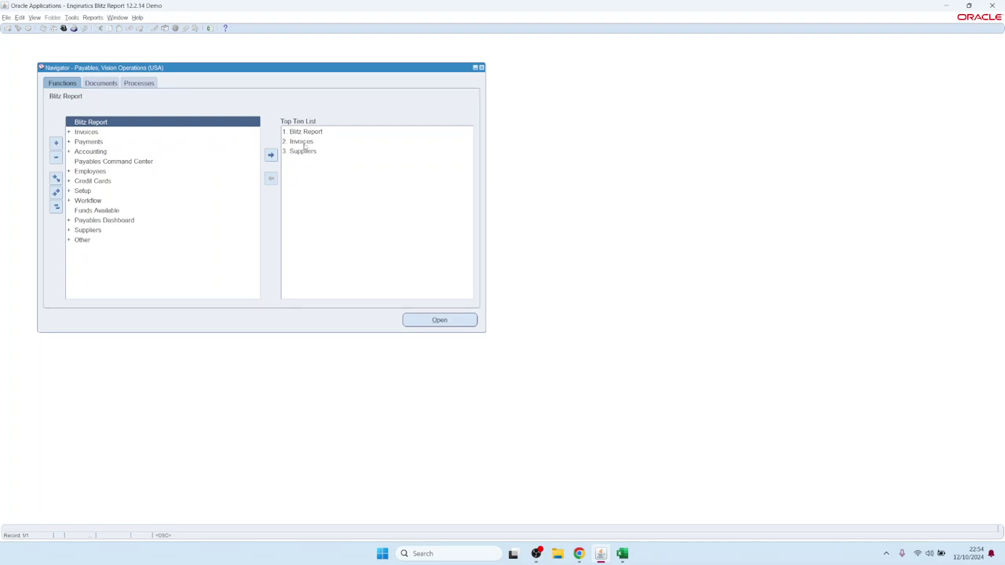
Step: Open the Invoices function and find invoices with dates starting from 01-JAN-2005
{"action": "left_click", "coordinate": [302, 142]}
{"action": "double_click", "coordinate": [302, 141]}
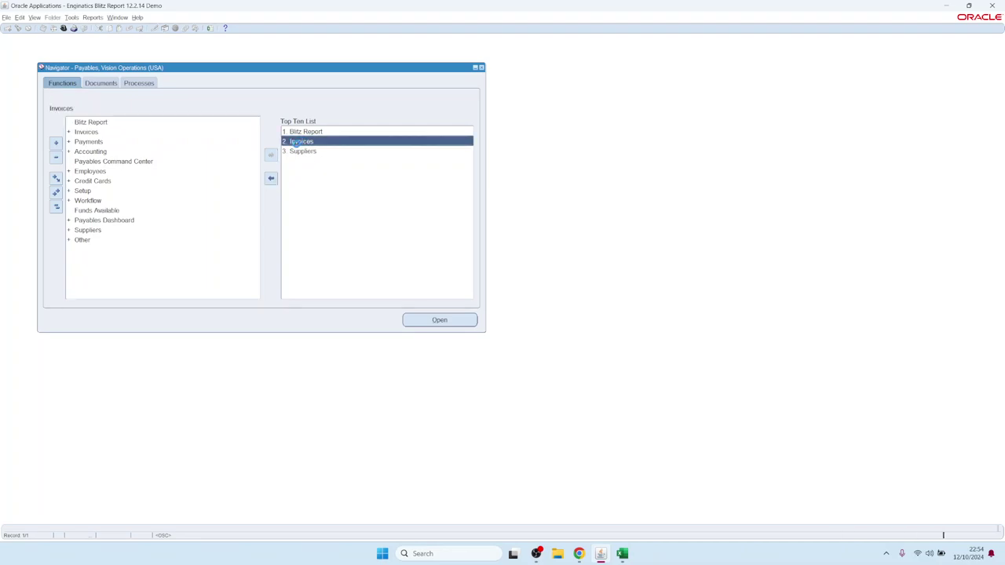
{"action": "left_click", "coordinate": [146, 167]}
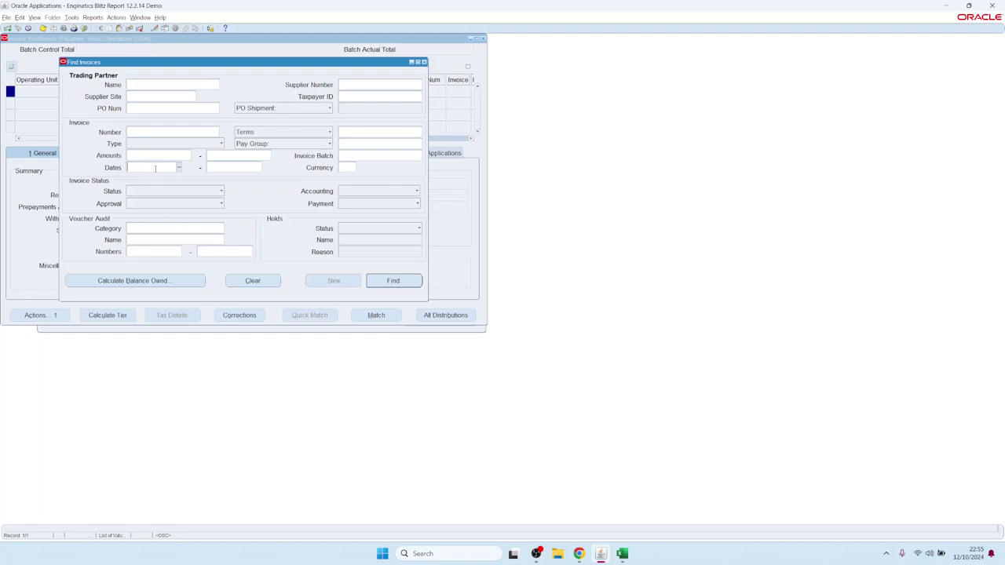
{"action": "type", "text": "1-JAN-200"}
{"action": "type", "text": "5"}
{"action": "key", "text": "Tab"}
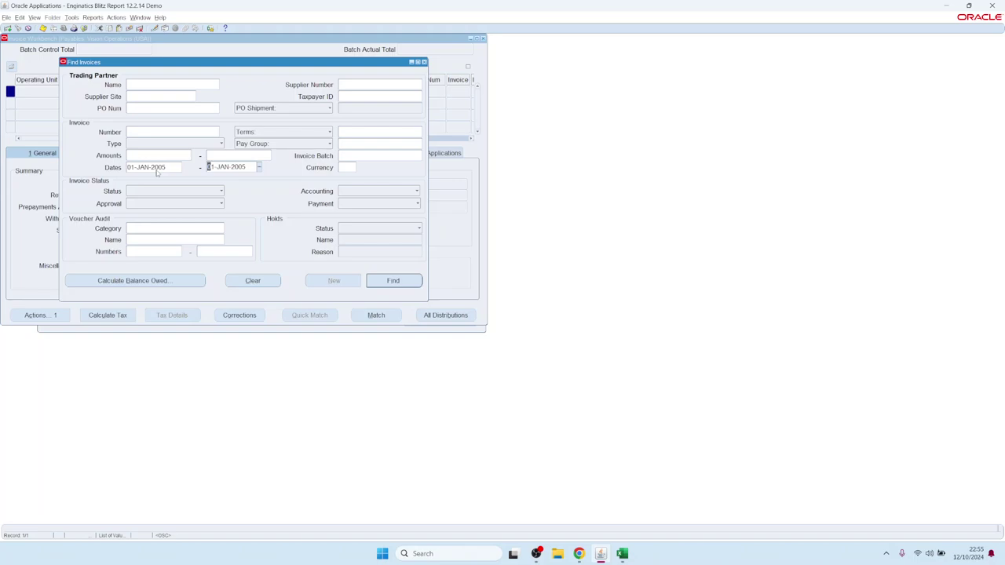
{"action": "key", "text": "Return"}
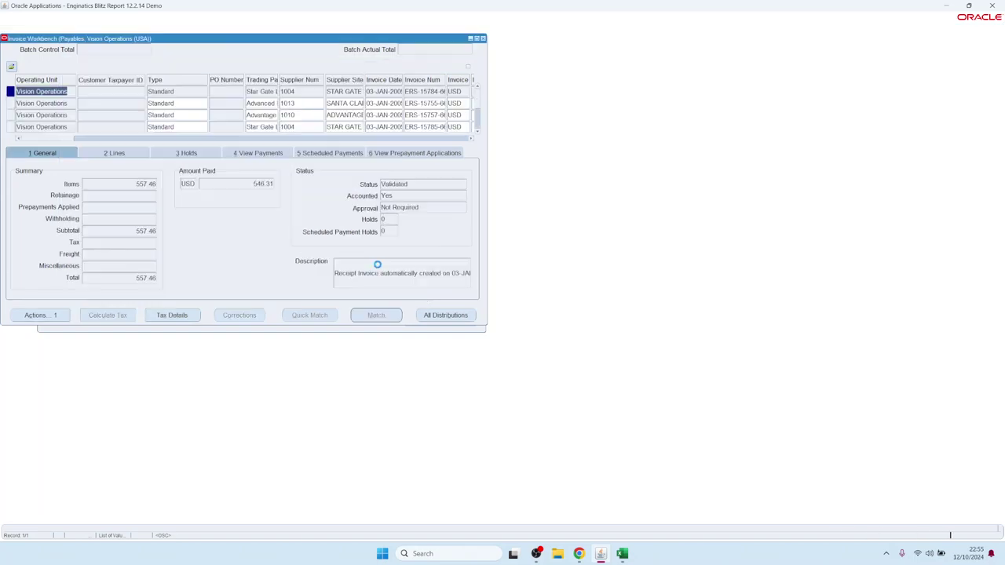
Step: Select the third invoice in the results, launch Blitz Report from the workbench and load AP Test report
{"action": "left_click", "coordinate": [332, 103]}
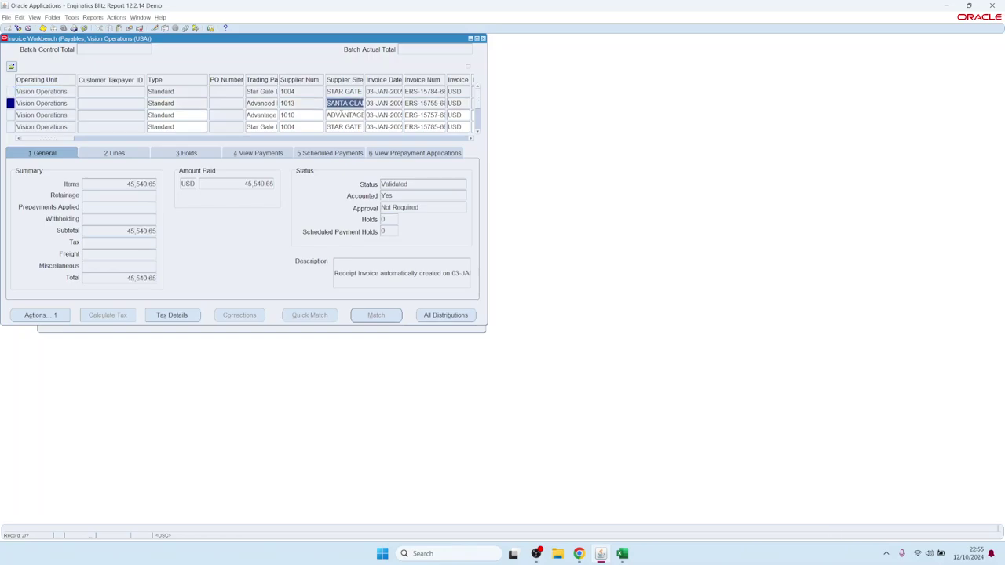
{"action": "left_click", "coordinate": [333, 115]}
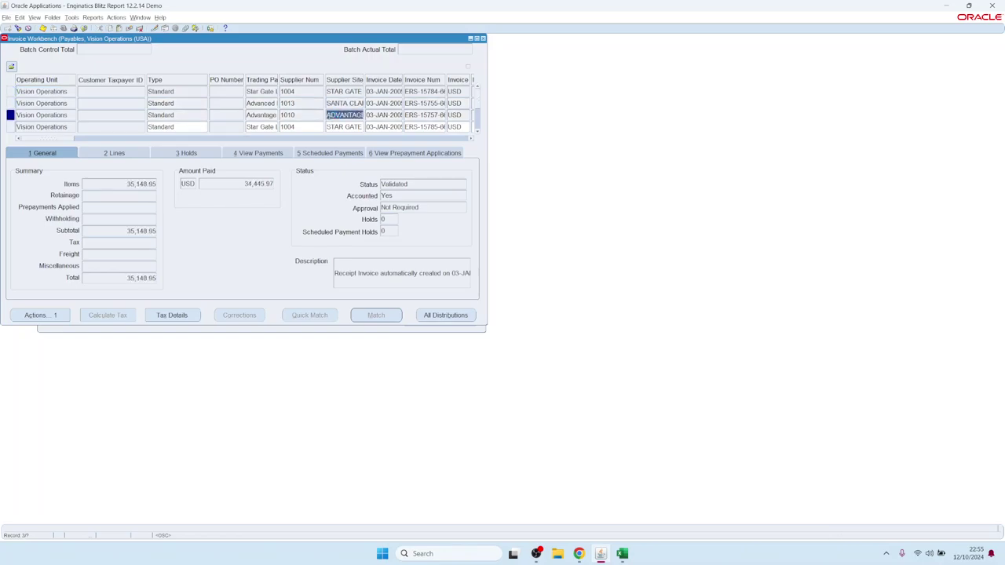
{"action": "left_click", "coordinate": [211, 30]}
{"action": "left_click", "coordinate": [211, 30]}
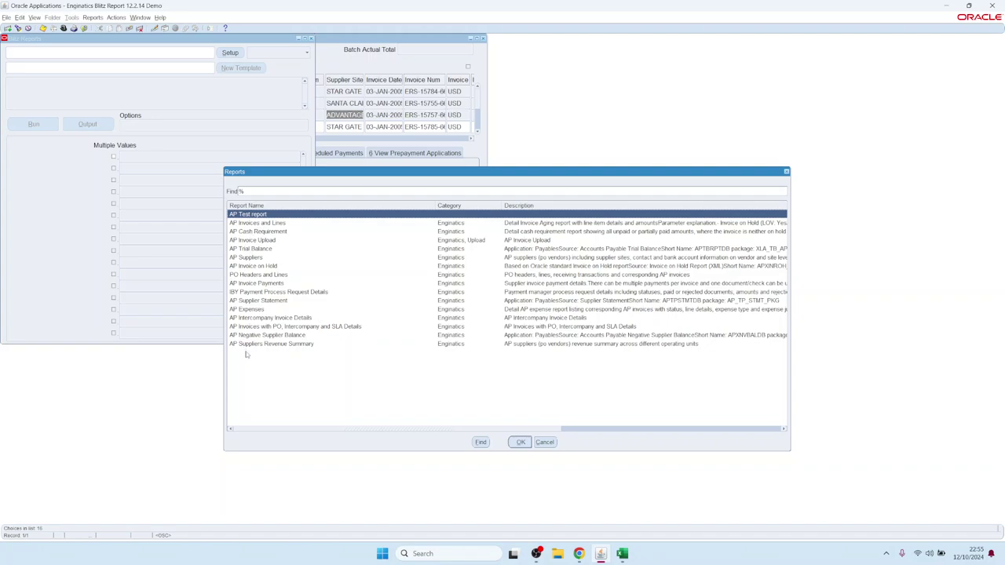
{"action": "double_click", "coordinate": [243, 215]}
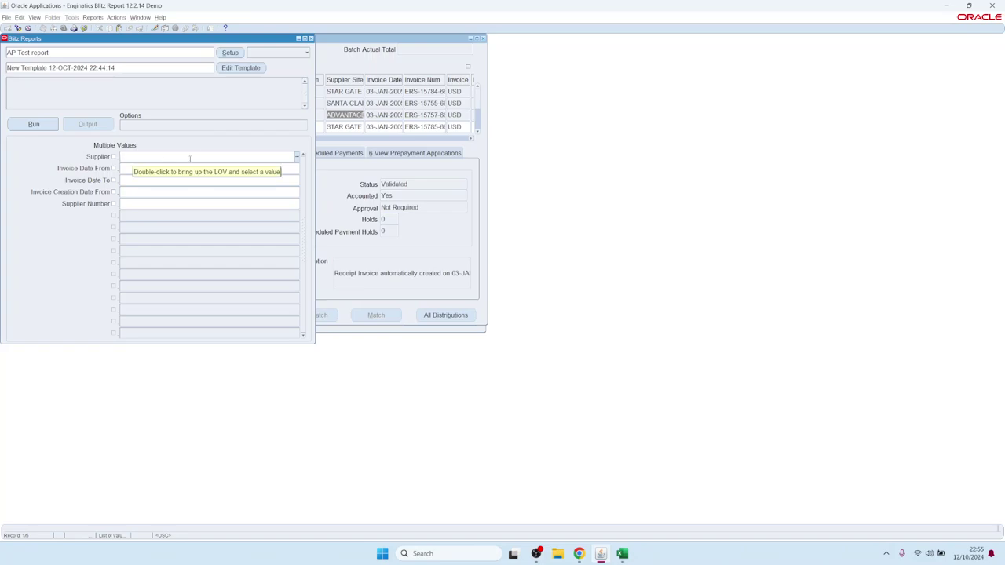
Step: Return to the Invoice Workbench and examine the block and field name behind the selected invoice's Supplier Site
{"action": "left_click", "coordinate": [327, 57]}
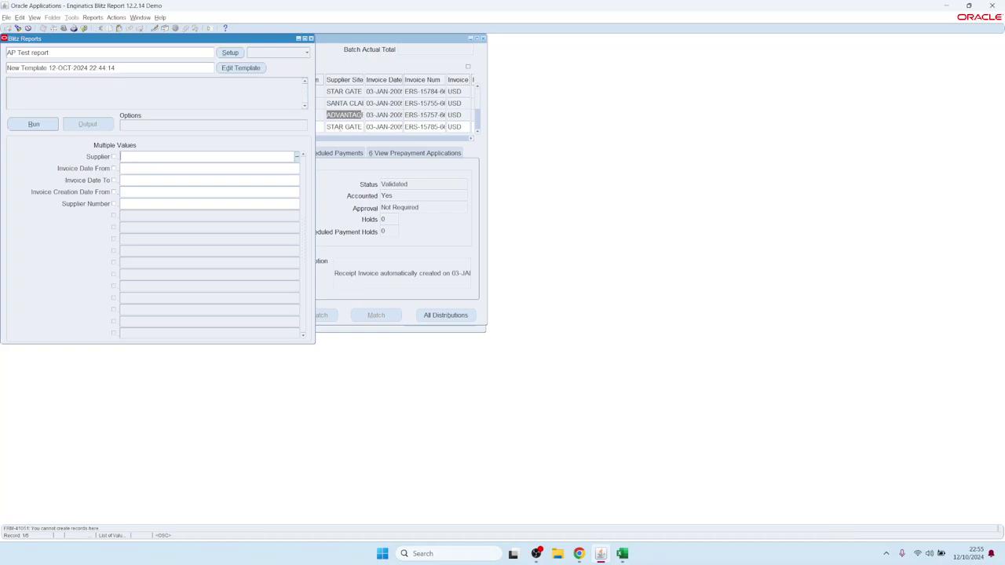
{"action": "left_click", "coordinate": [160, 18]}
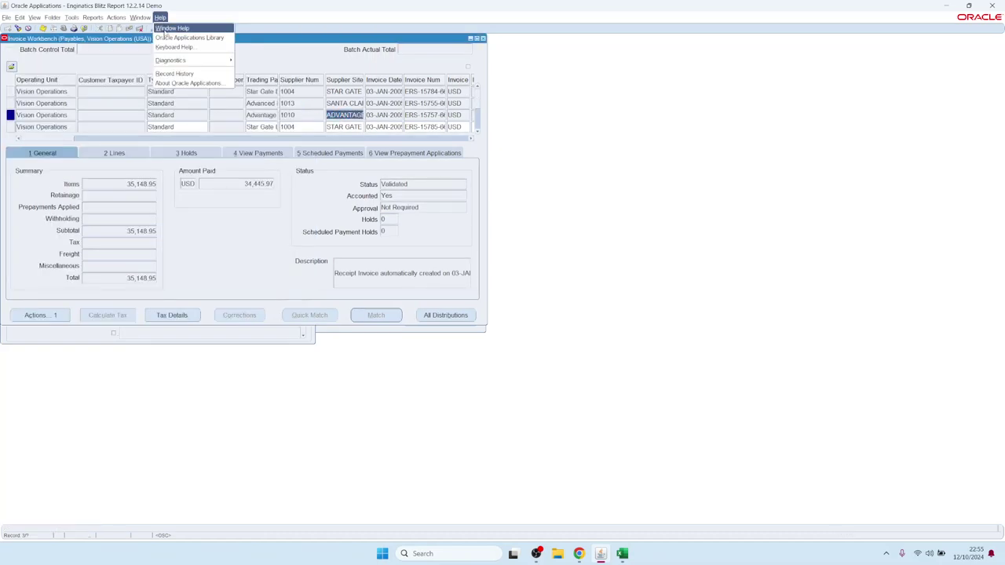
{"action": "mouse_move", "coordinate": [179, 61]}
{"action": "left_click", "coordinate": [264, 70]}
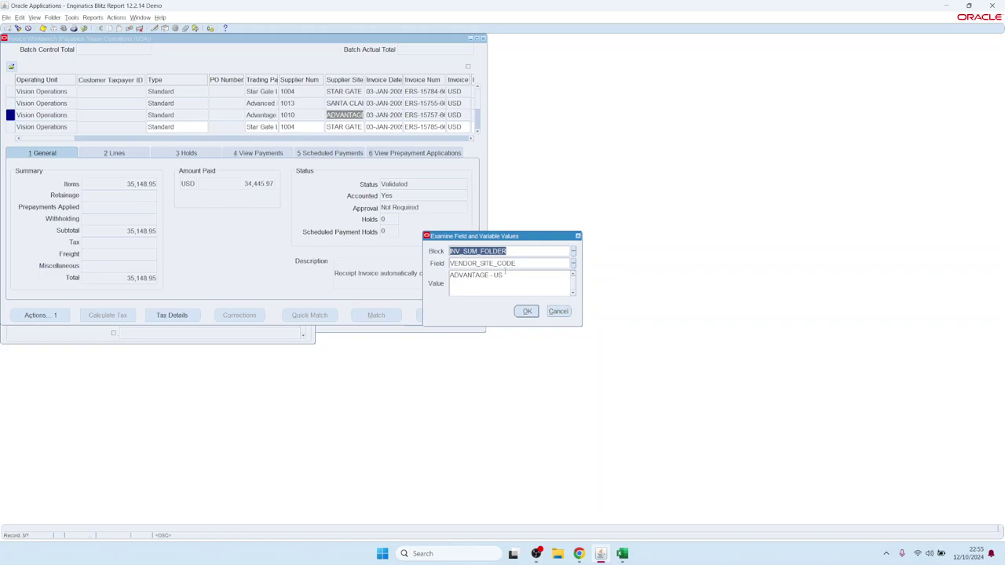
{"action": "left_click", "coordinate": [554, 311]}
Step: Examine the block and field name behind the selected invoice's Trading Partner and select the field name
{"action": "left_click", "coordinate": [262, 115]}
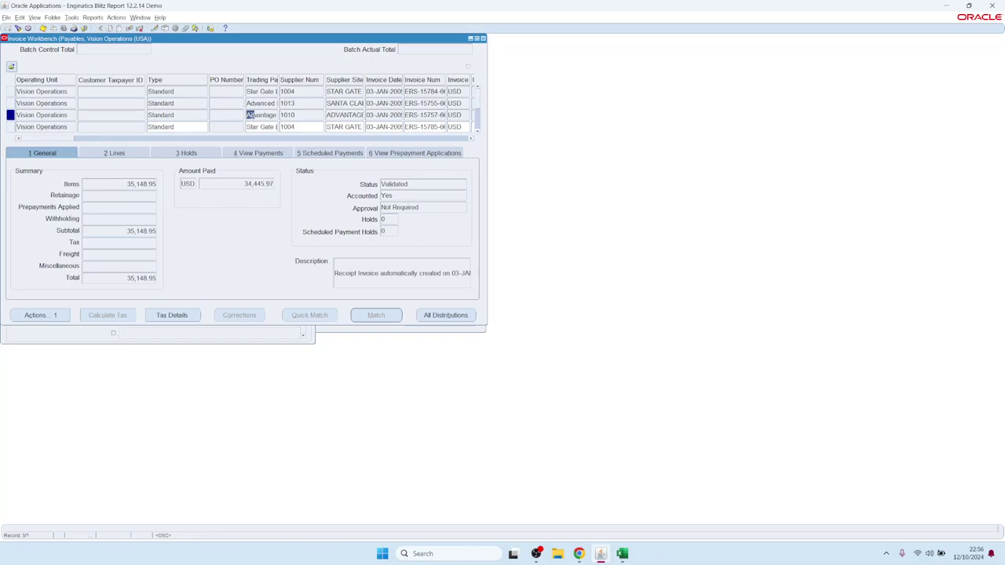
{"action": "left_click_drag", "start_coordinate": [250, 115], "coordinate": [288, 103]}
{"action": "left_click", "coordinate": [161, 17]}
{"action": "mouse_move", "coordinate": [190, 61]}
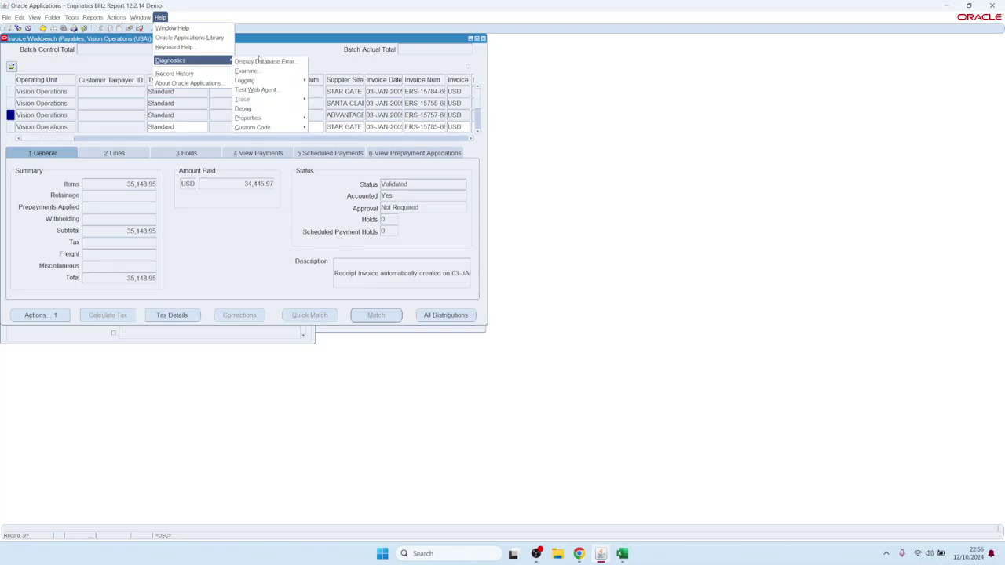
{"action": "left_click", "coordinate": [259, 71]}
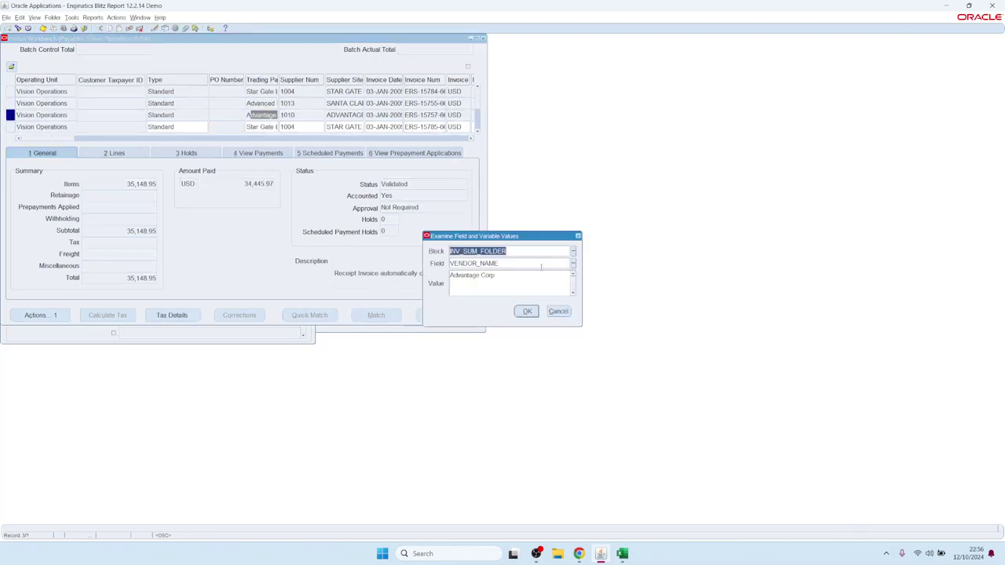
{"action": "double_click", "coordinate": [488, 264]}
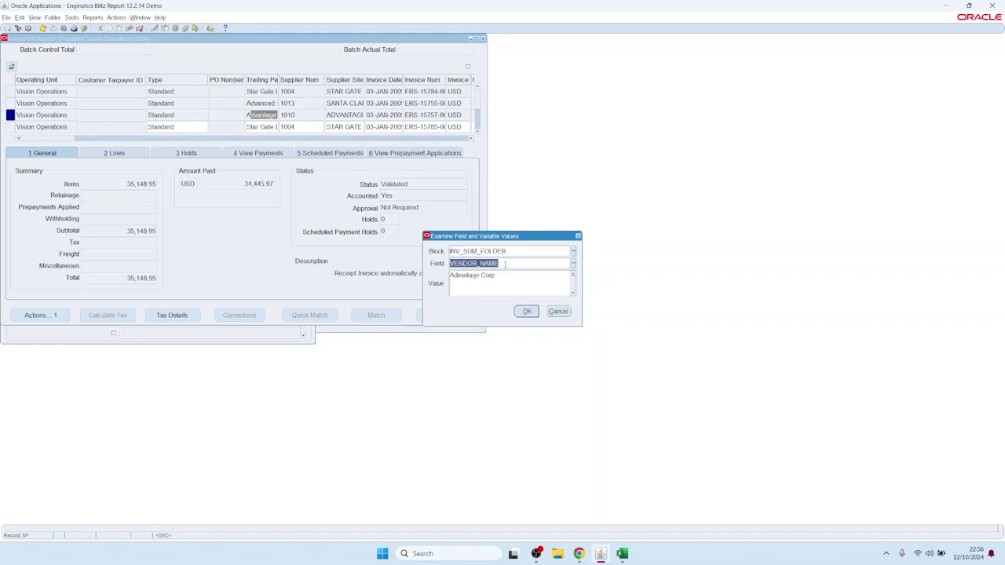
{"action": "left_click", "coordinate": [528, 311]}
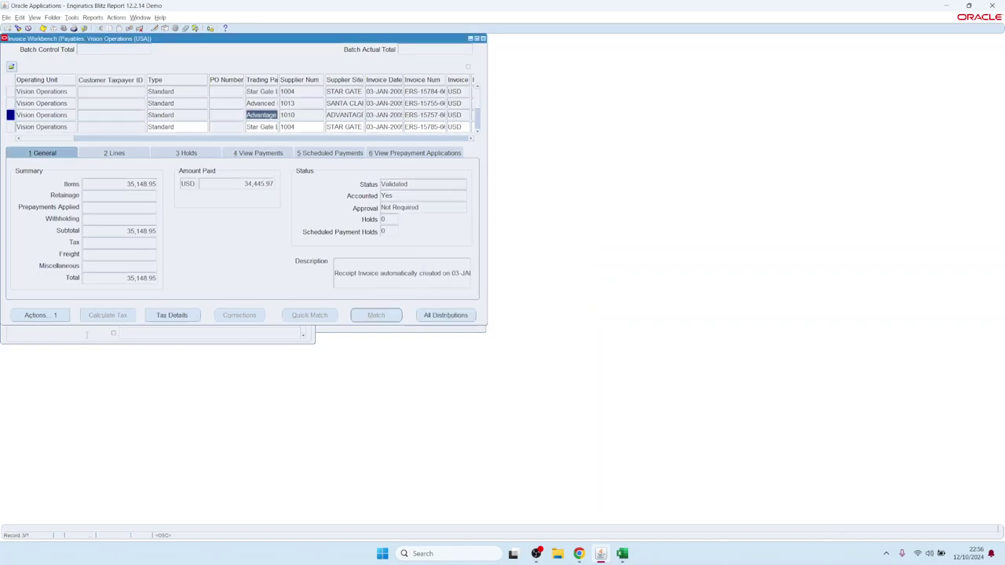
Step: Open the setup of AP Test report and bring up the form parameters of its APXINWKB form assignment
{"action": "left_click", "coordinate": [229, 52]}
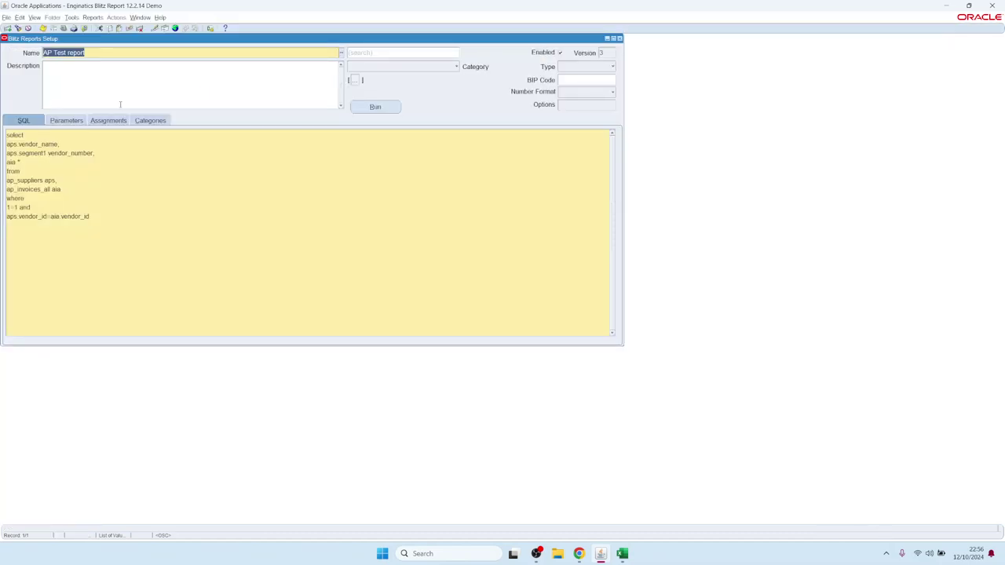
{"action": "left_click", "coordinate": [103, 122]}
{"action": "left_click", "coordinate": [172, 163]}
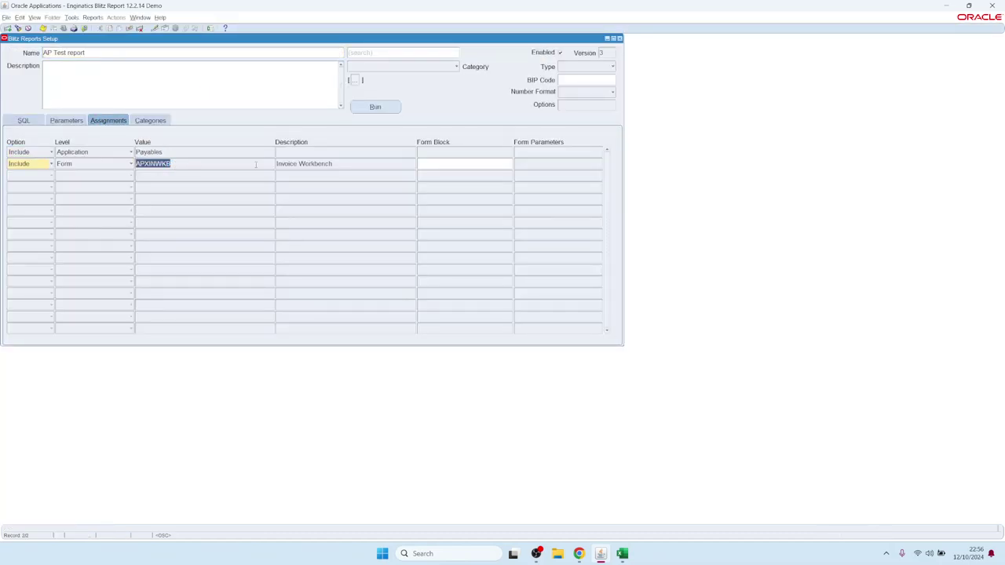
{"action": "left_click", "coordinate": [374, 163]}
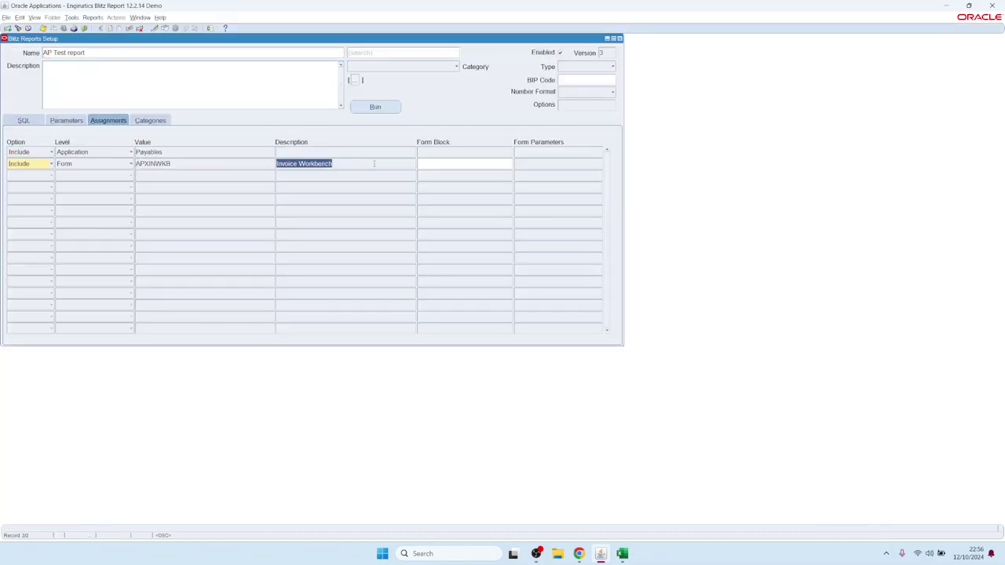
{"action": "left_click", "coordinate": [540, 162]}
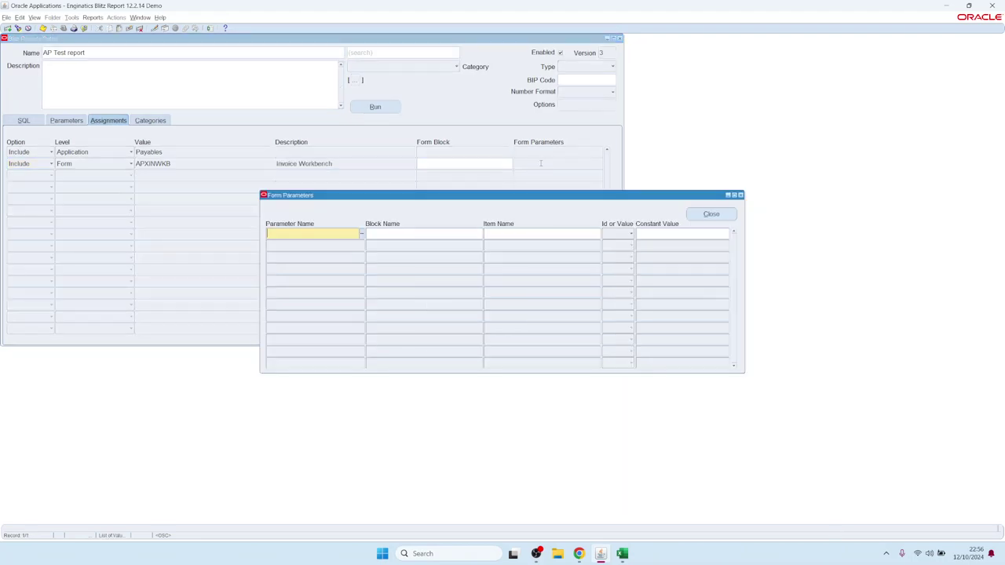
Step: Map the Supplier parameter to item VENDOR_NAME in block INV_SUM_FOLDER and save the form parameters
{"action": "left_click", "coordinate": [361, 235]}
{"action": "double_click", "coordinate": [289, 289]}
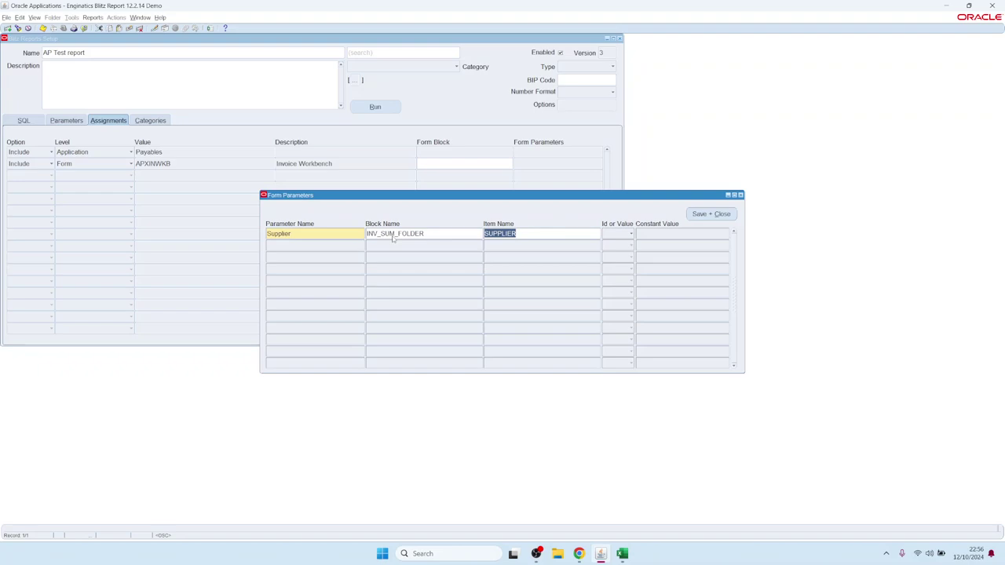
{"action": "type", "text": "VENDOR_NAME"}
{"action": "left_click", "coordinate": [711, 214]}
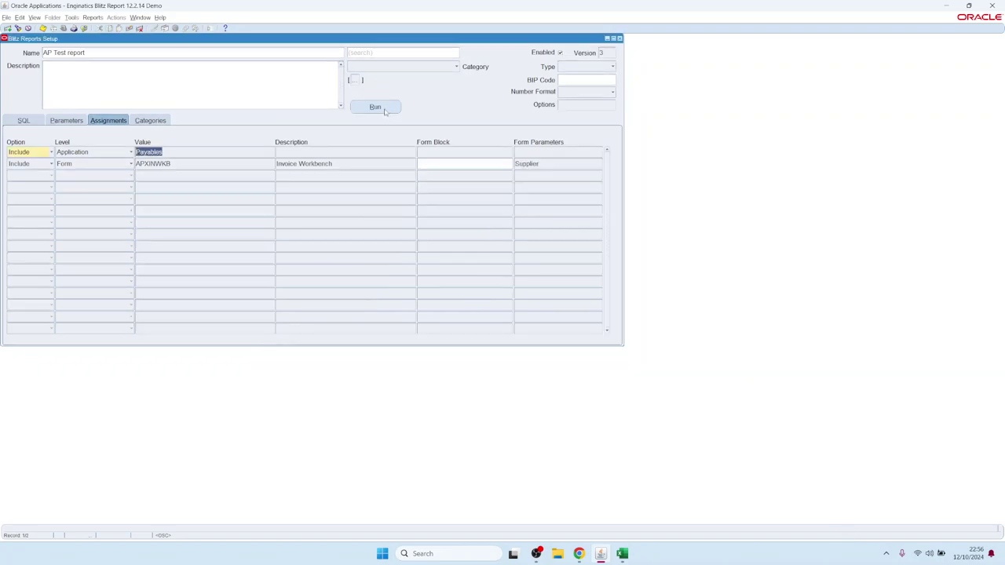
Step: Leave the report setup, relaunch Blitz Report from the Invoice Workbench and run AP Test report for the selected invoice's supplier
{"action": "left_click", "coordinate": [376, 108]}
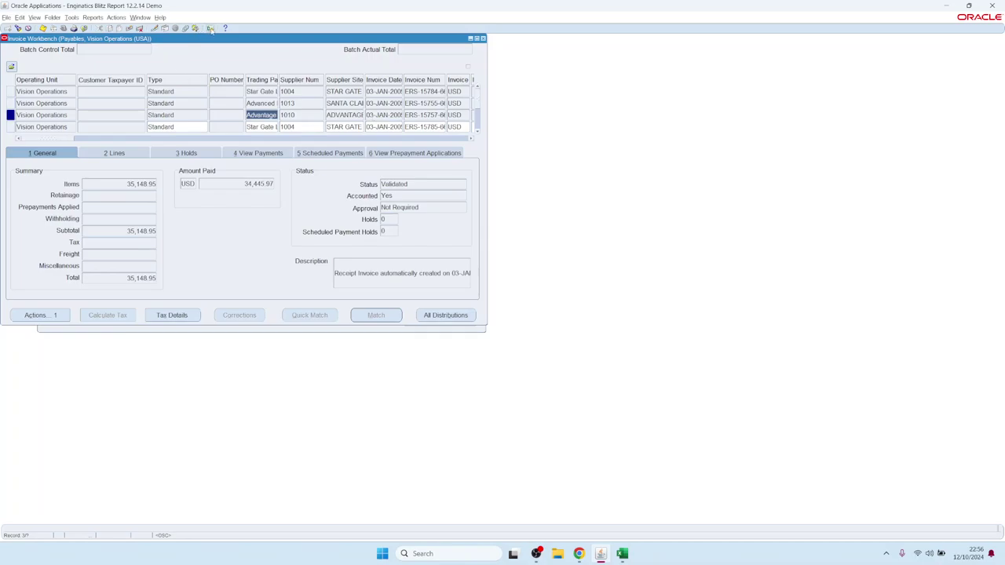
{"action": "left_click", "coordinate": [210, 28]}
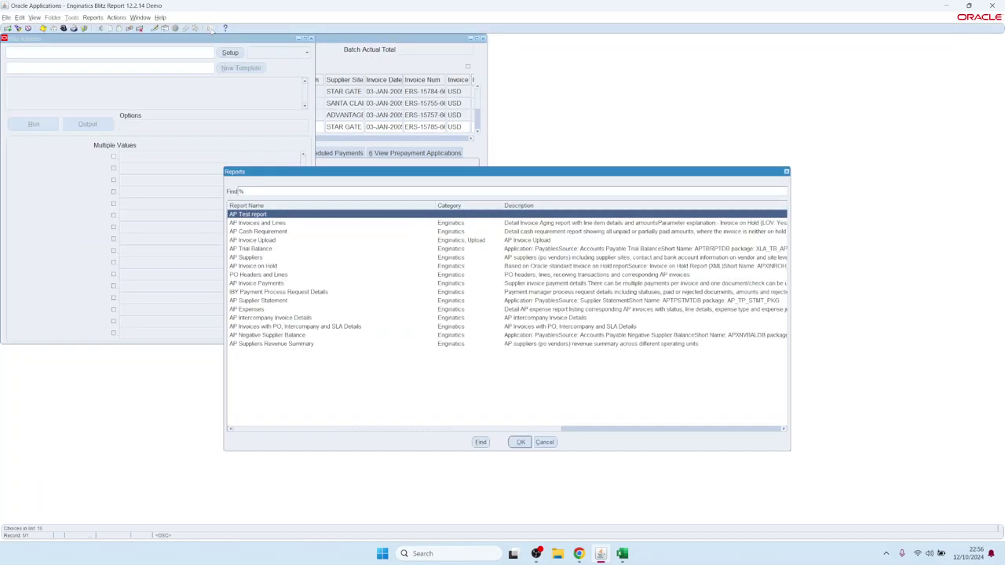
{"action": "key", "text": "Return"}
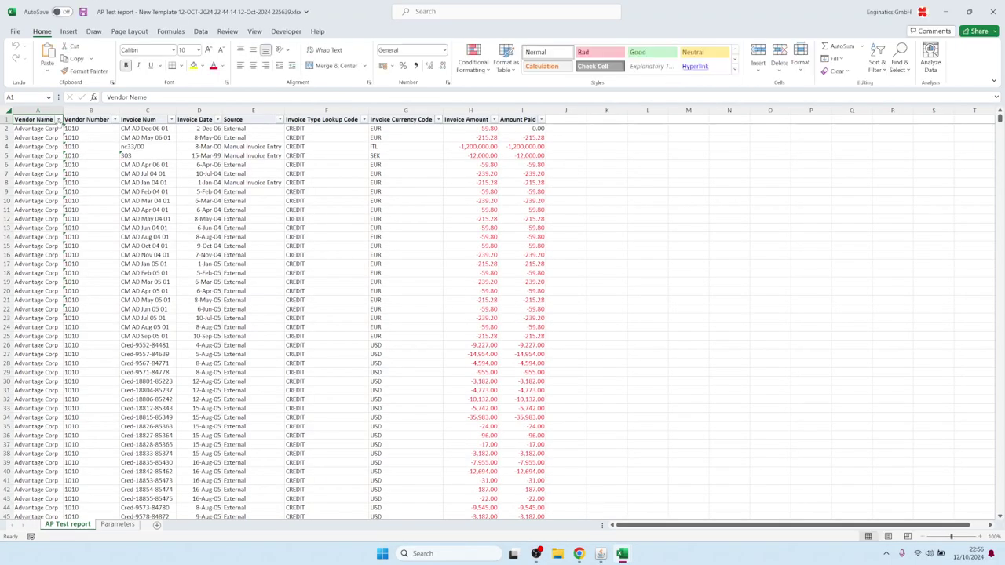
Step: Check the Vendor Name column in the Excel output, then switch back to Oracle Applications
{"action": "left_click", "coordinate": [58, 119]}
{"action": "left_click", "coordinate": [59, 121]}
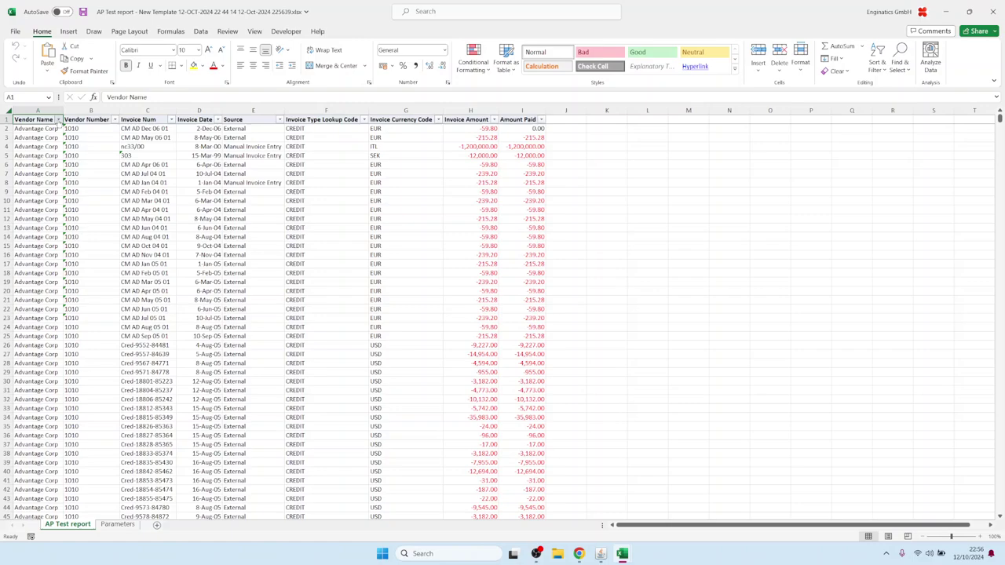
{"action": "left_click", "coordinate": [253, 282]}
{"action": "mouse_move", "coordinate": [597, 555]}
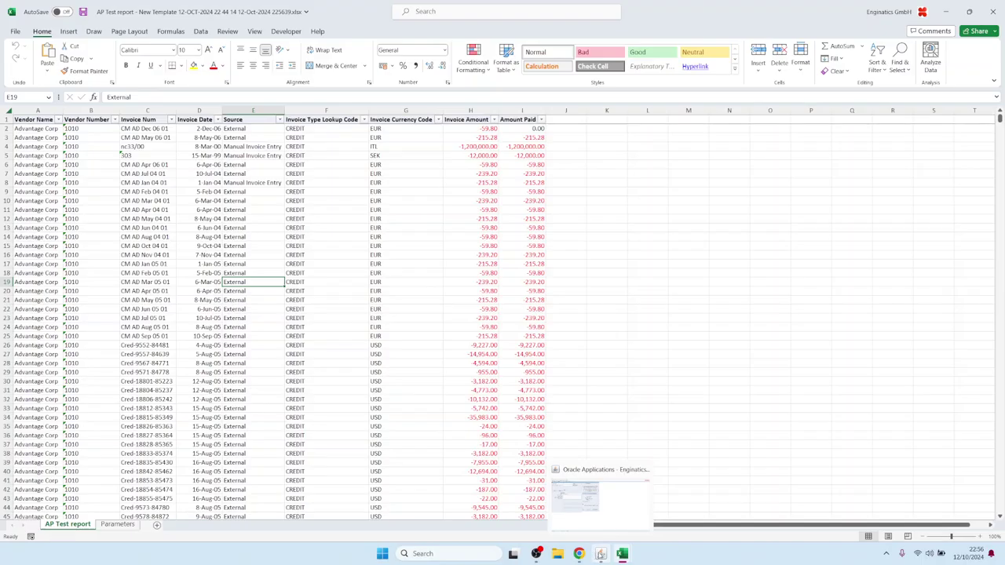
{"action": "left_click", "coordinate": [598, 555]}
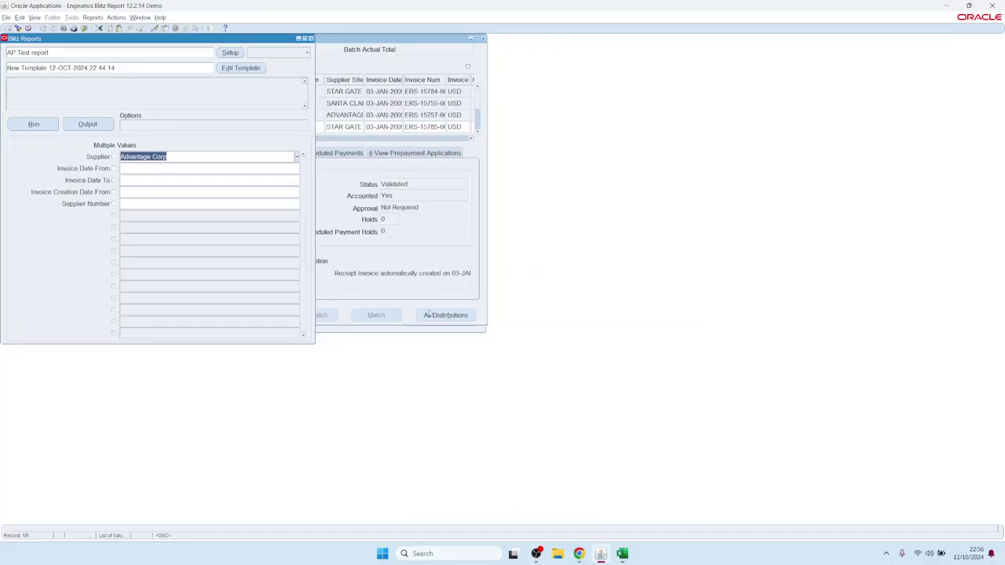
Step: Close the Blitz Report and Invoice Workbench windows and open the parameter setup of AP Test report from the Blitz Report function
{"action": "left_click", "coordinate": [312, 37]}
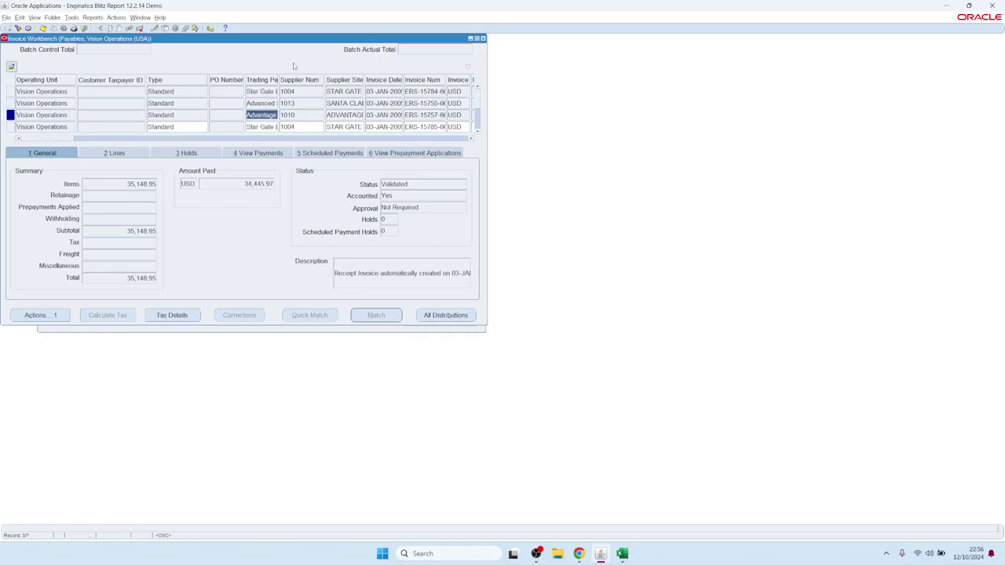
{"action": "key", "text": "F4"}
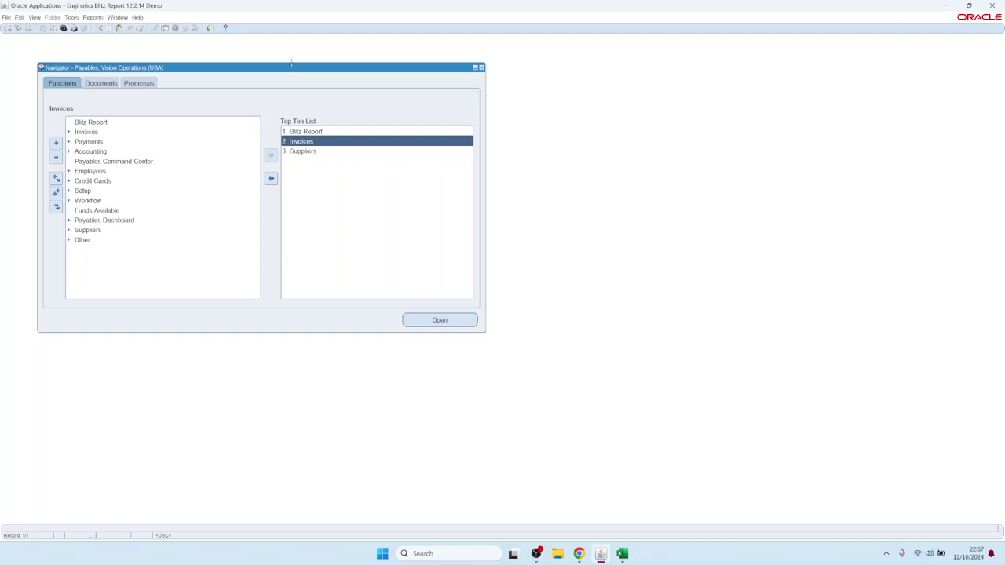
{"action": "double_click", "coordinate": [306, 132]}
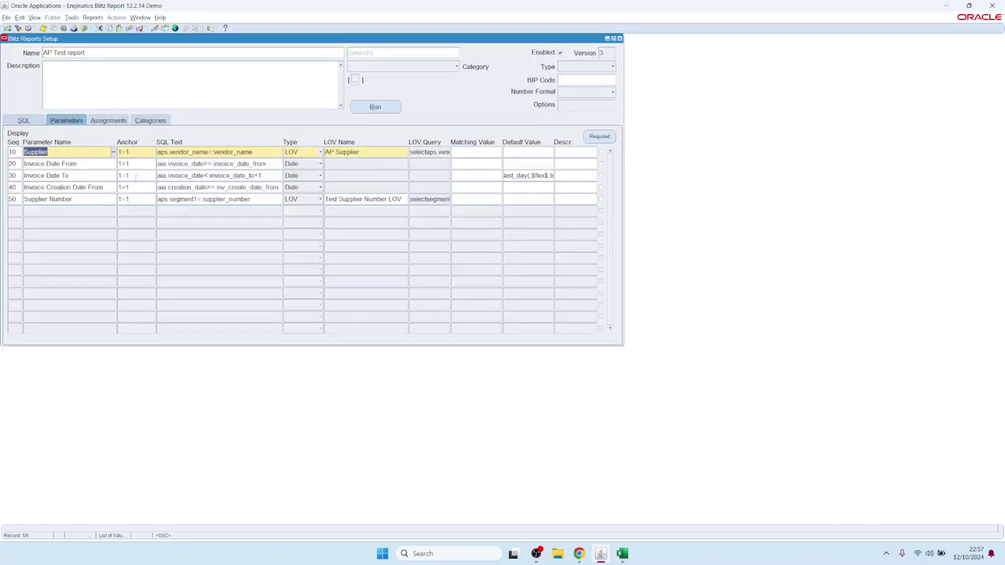
Step: View the anchors available for the Supplier parameter, cancel the selection and close the report setup
{"action": "left_click", "coordinate": [144, 153]}
{"action": "double_click", "coordinate": [154, 151]}
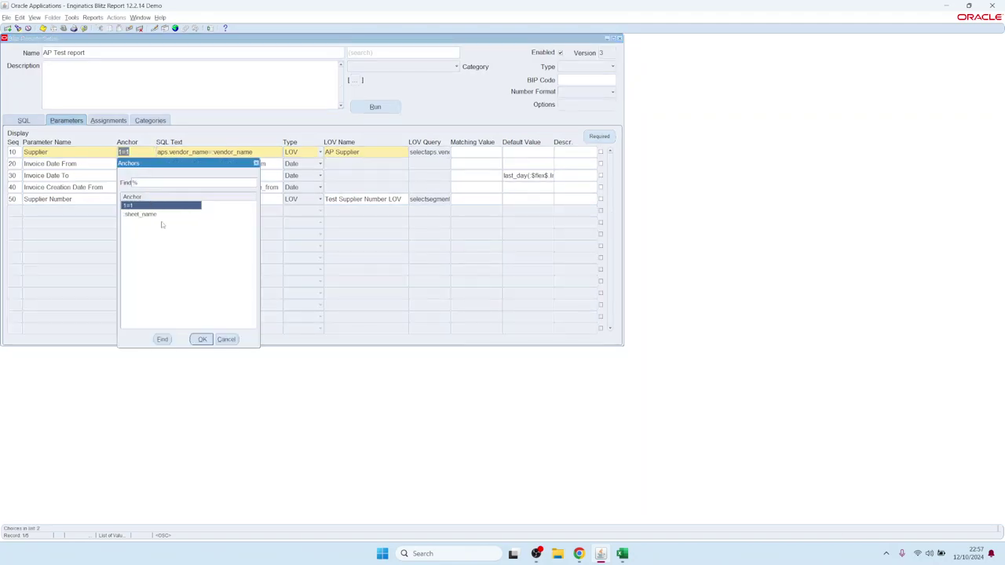
{"action": "left_click", "coordinate": [220, 342]}
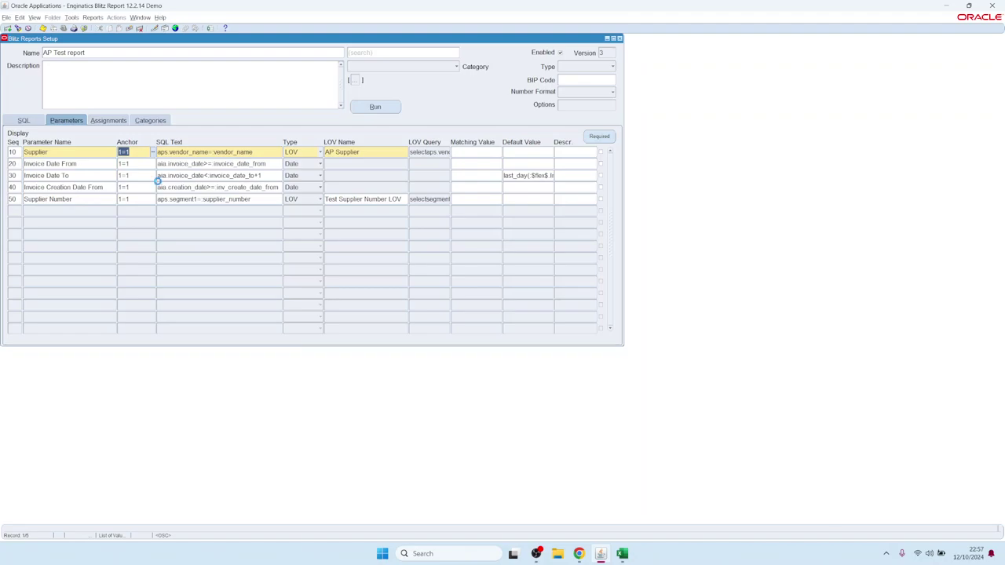
{"action": "key", "text": "F4"}
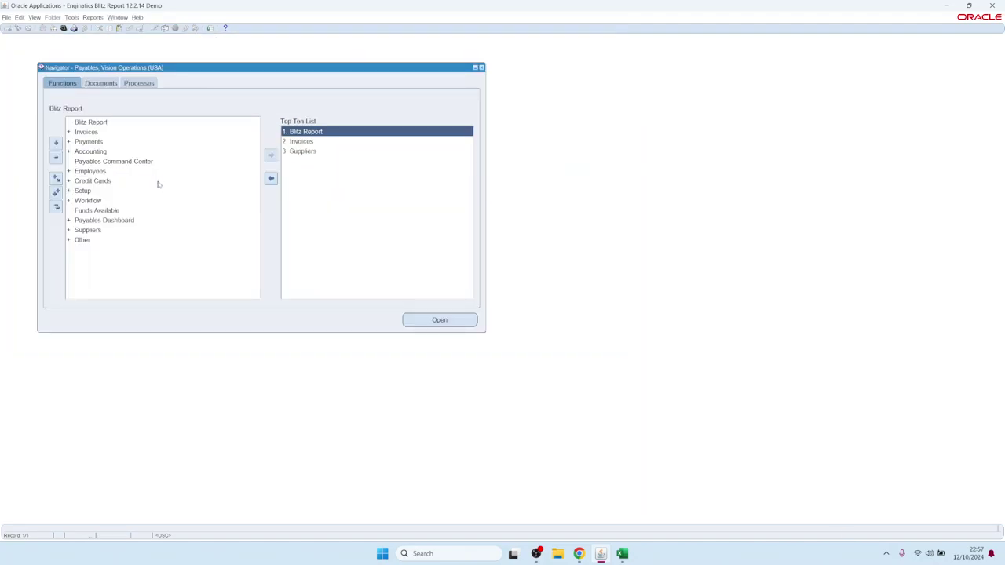